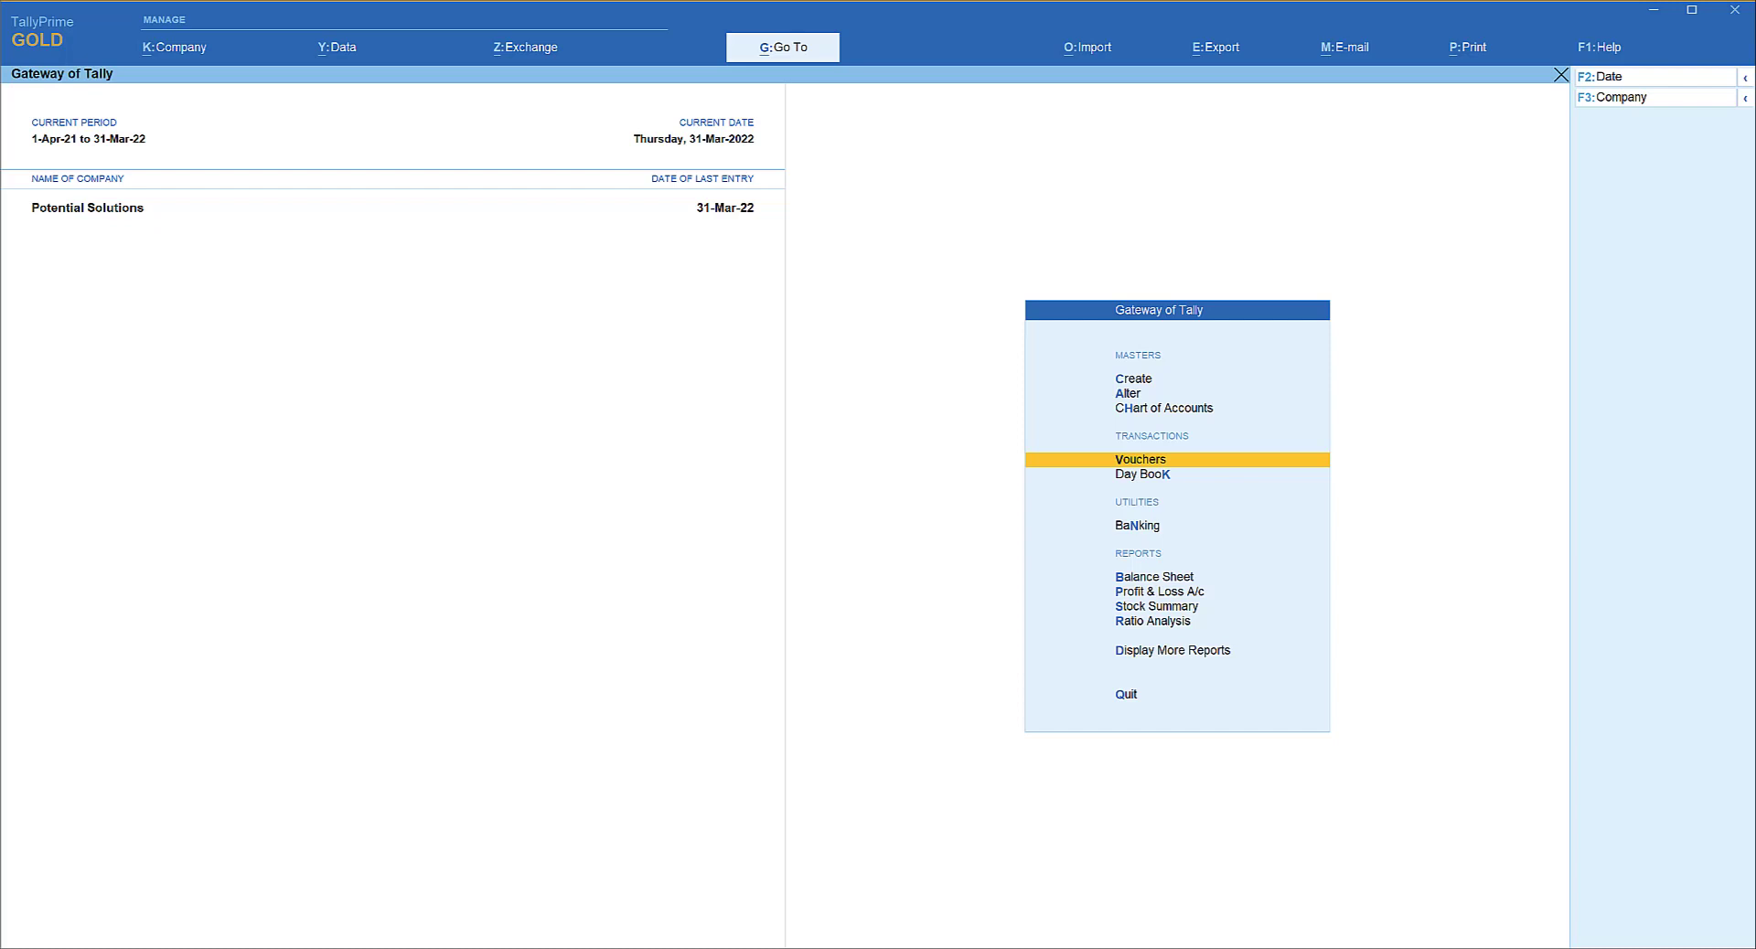
# Change the current period of Potential Solutions to 1-4-2022 through 31-3-2023.
pyautogui.hotkey('alt', 'F2')
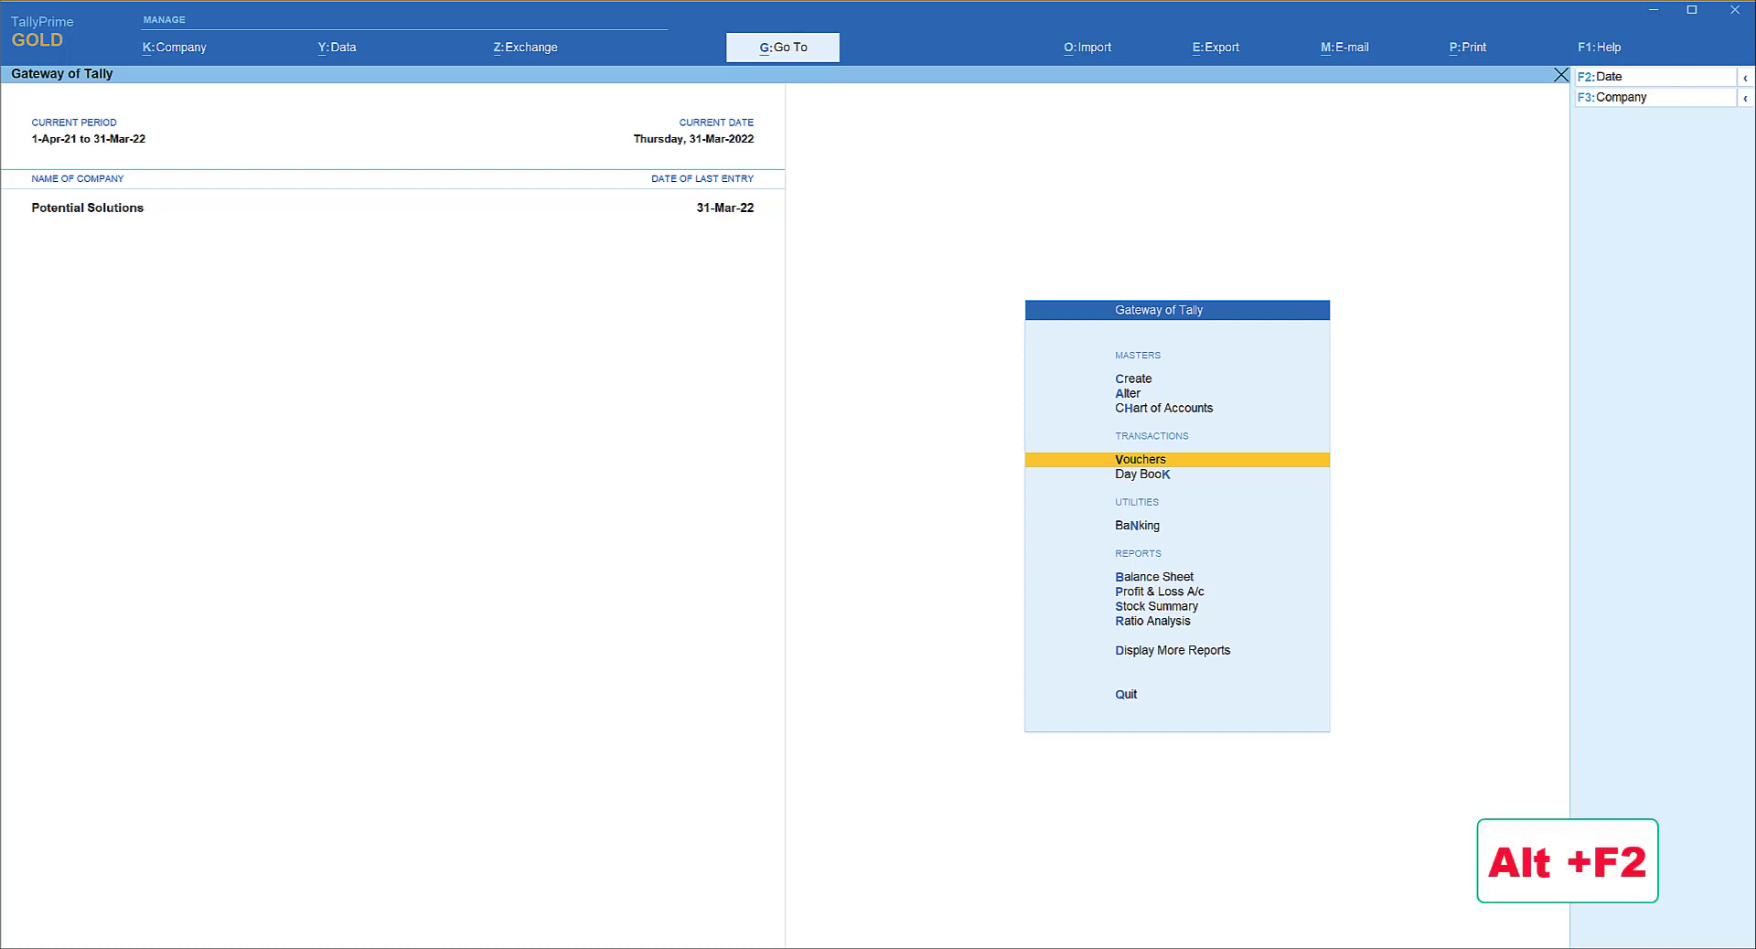
pyautogui.hotkey('alt', 'F2')
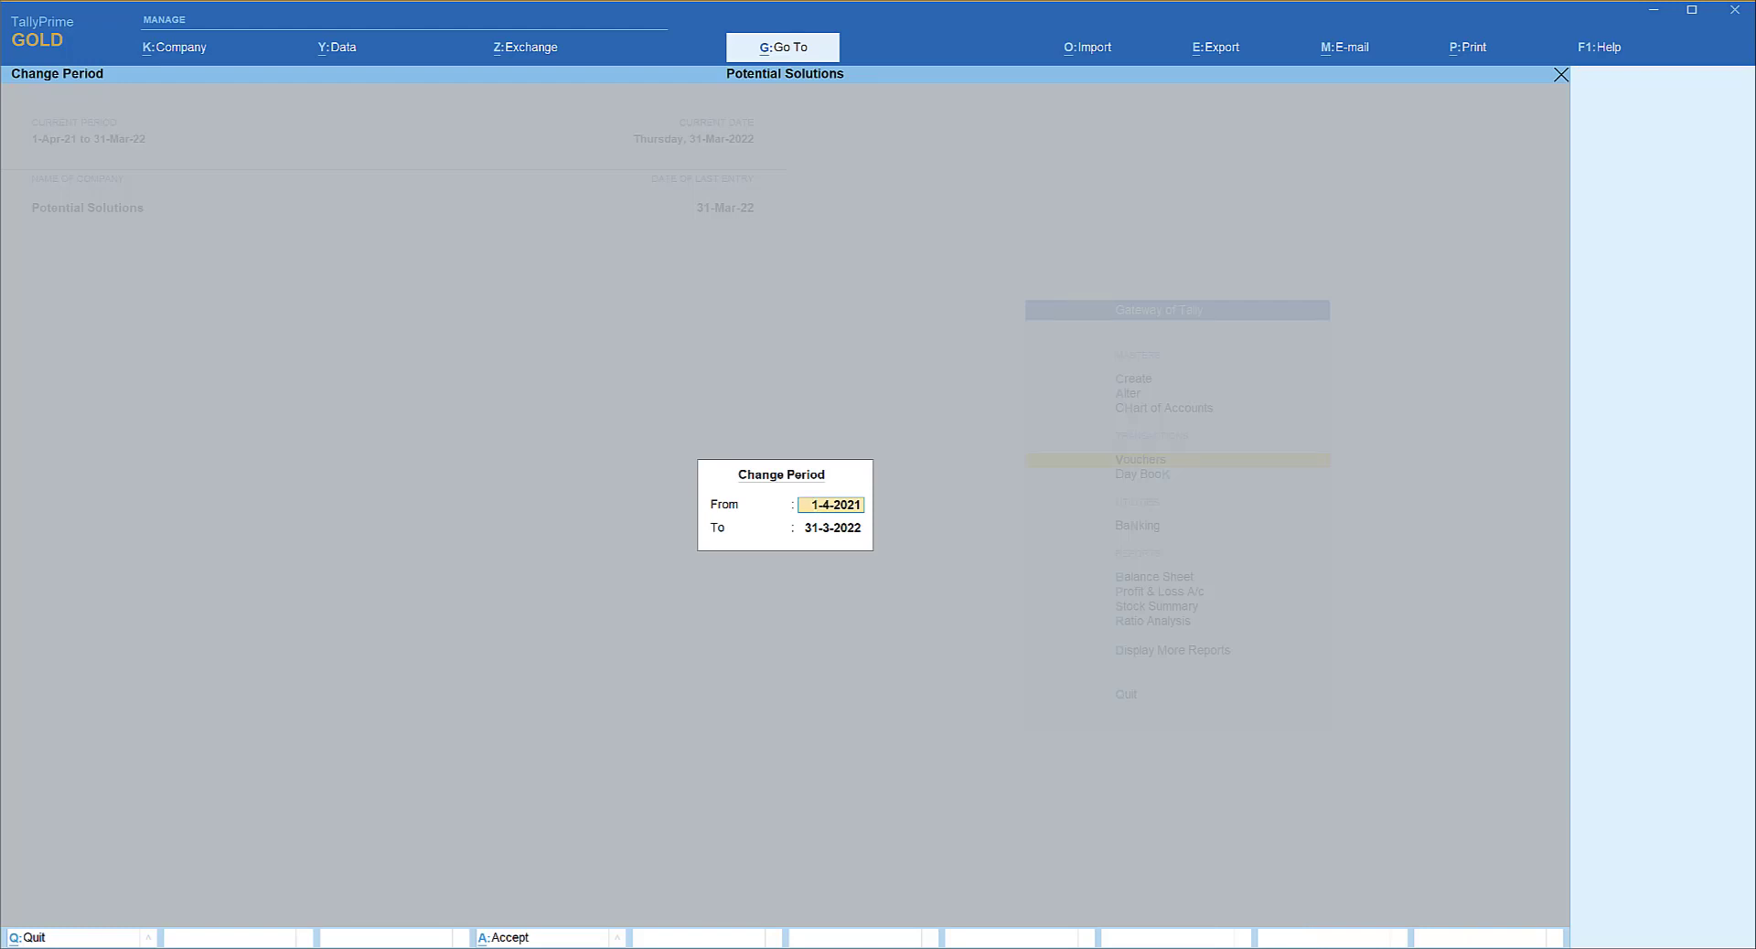
pyautogui.write('a22')
pyautogui.press('Return')
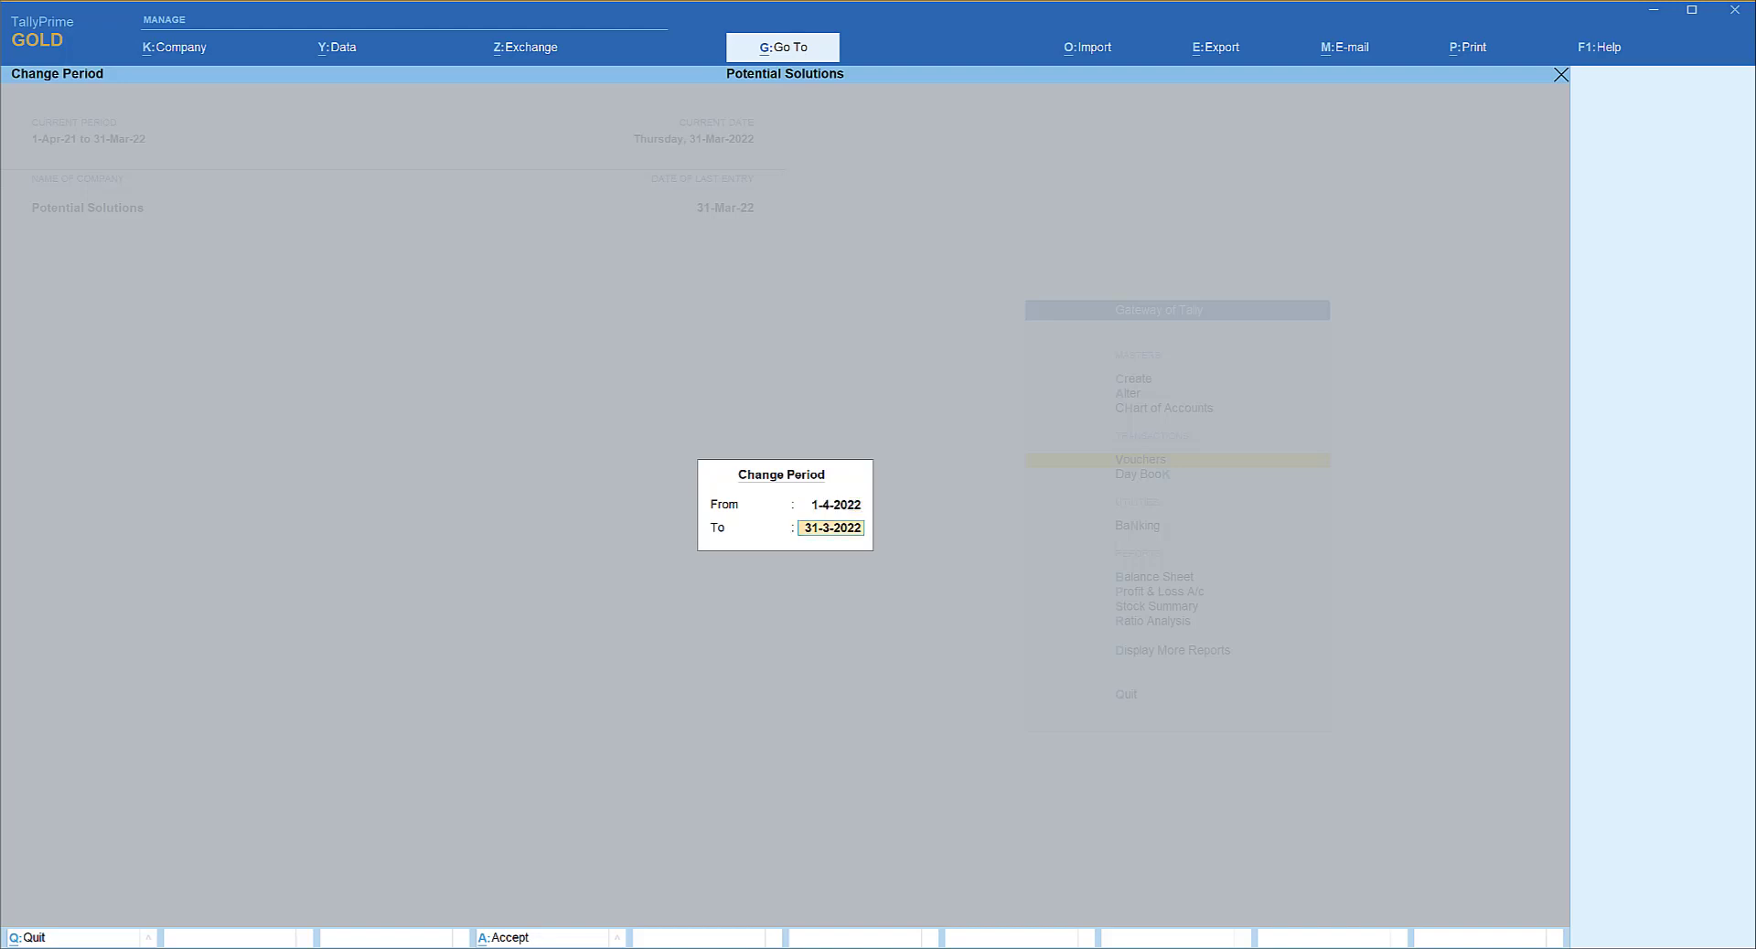
pyautogui.write('m23')
pyautogui.press('Return')
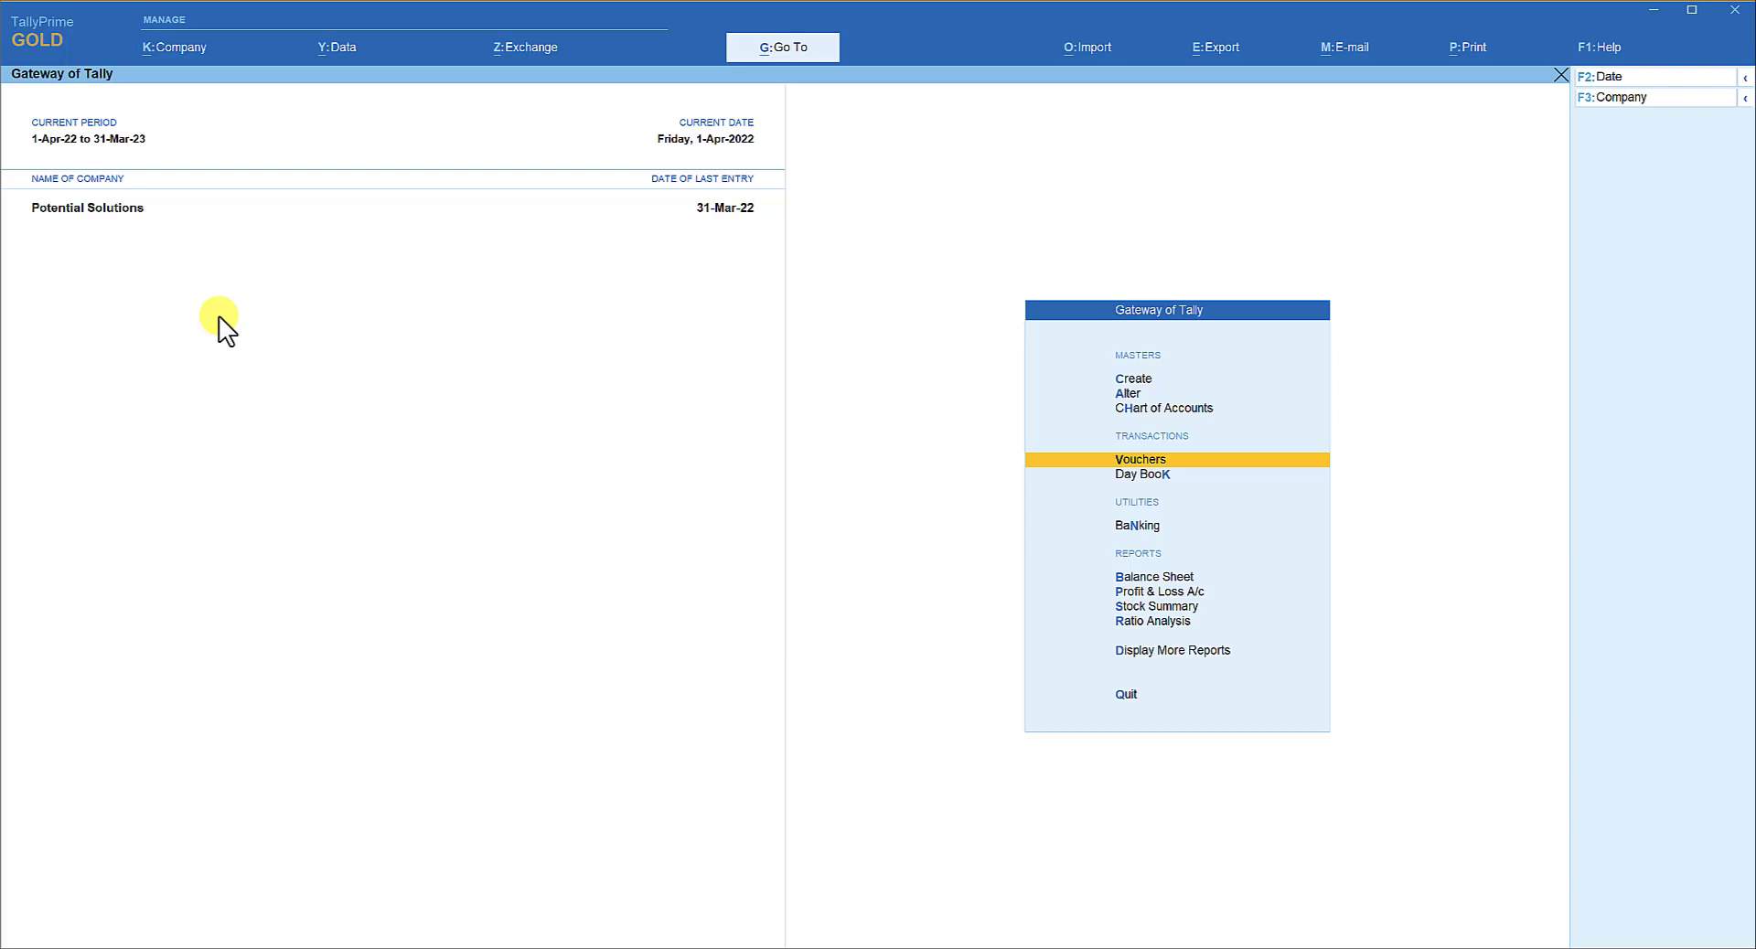
# Shut the Potential Solutions company and select it again from the list of companies.
pyautogui.hotkey('alt', 'F3')
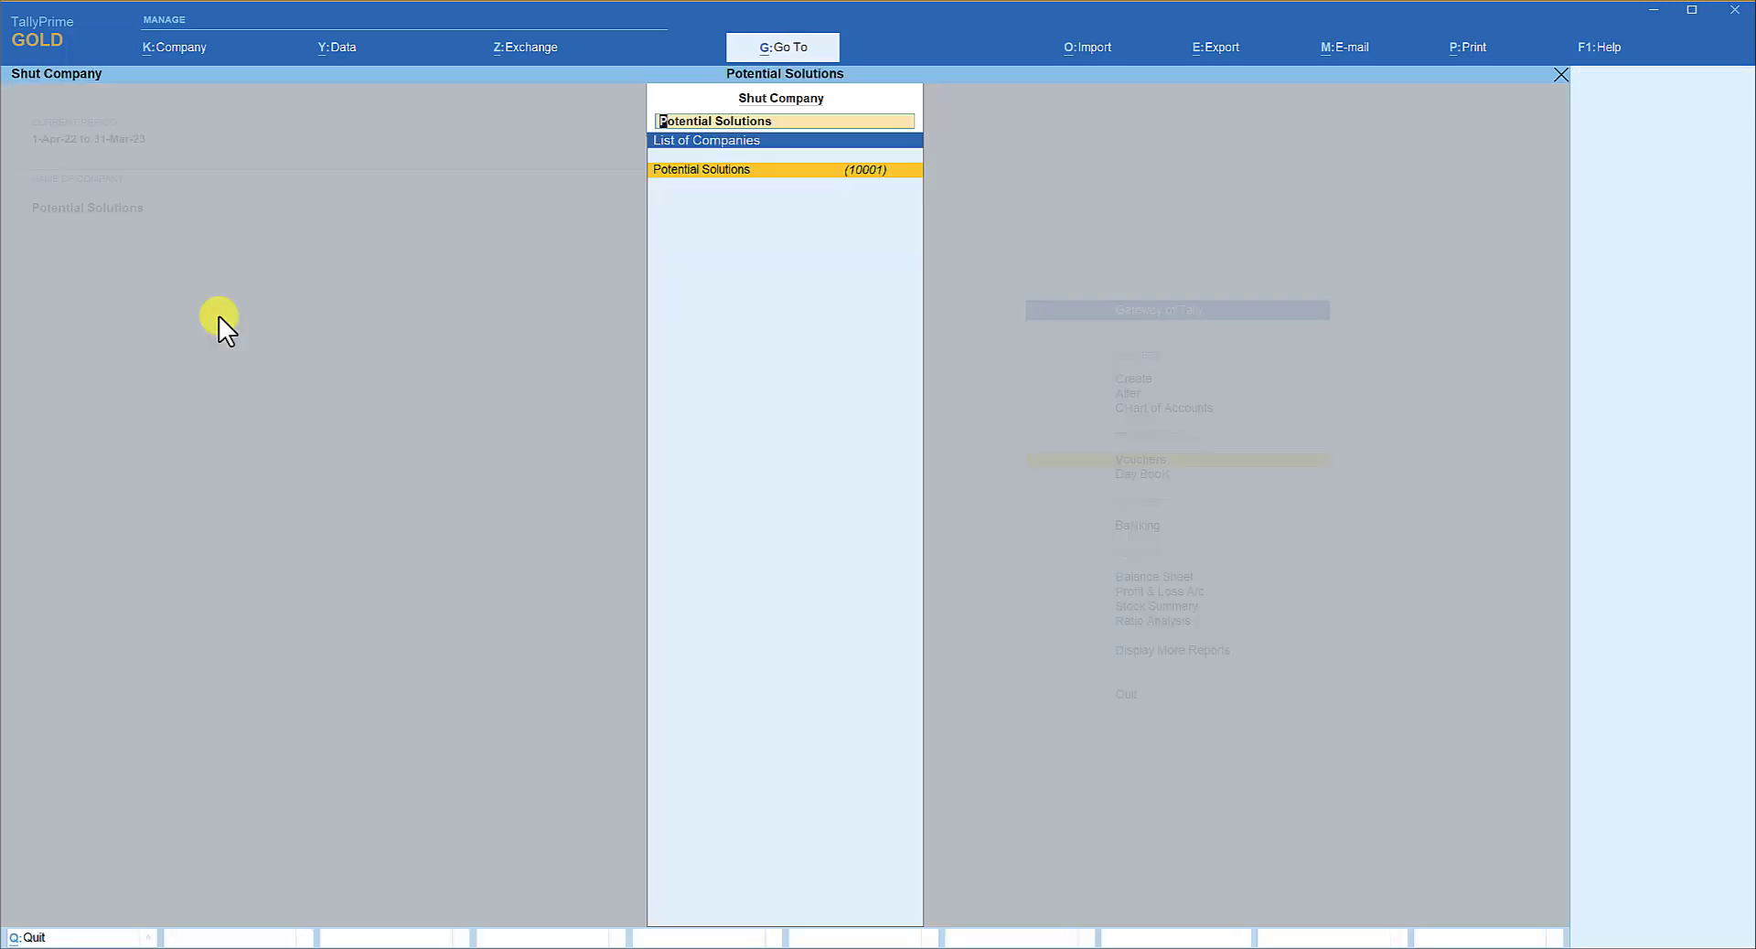
pyautogui.press('Return')
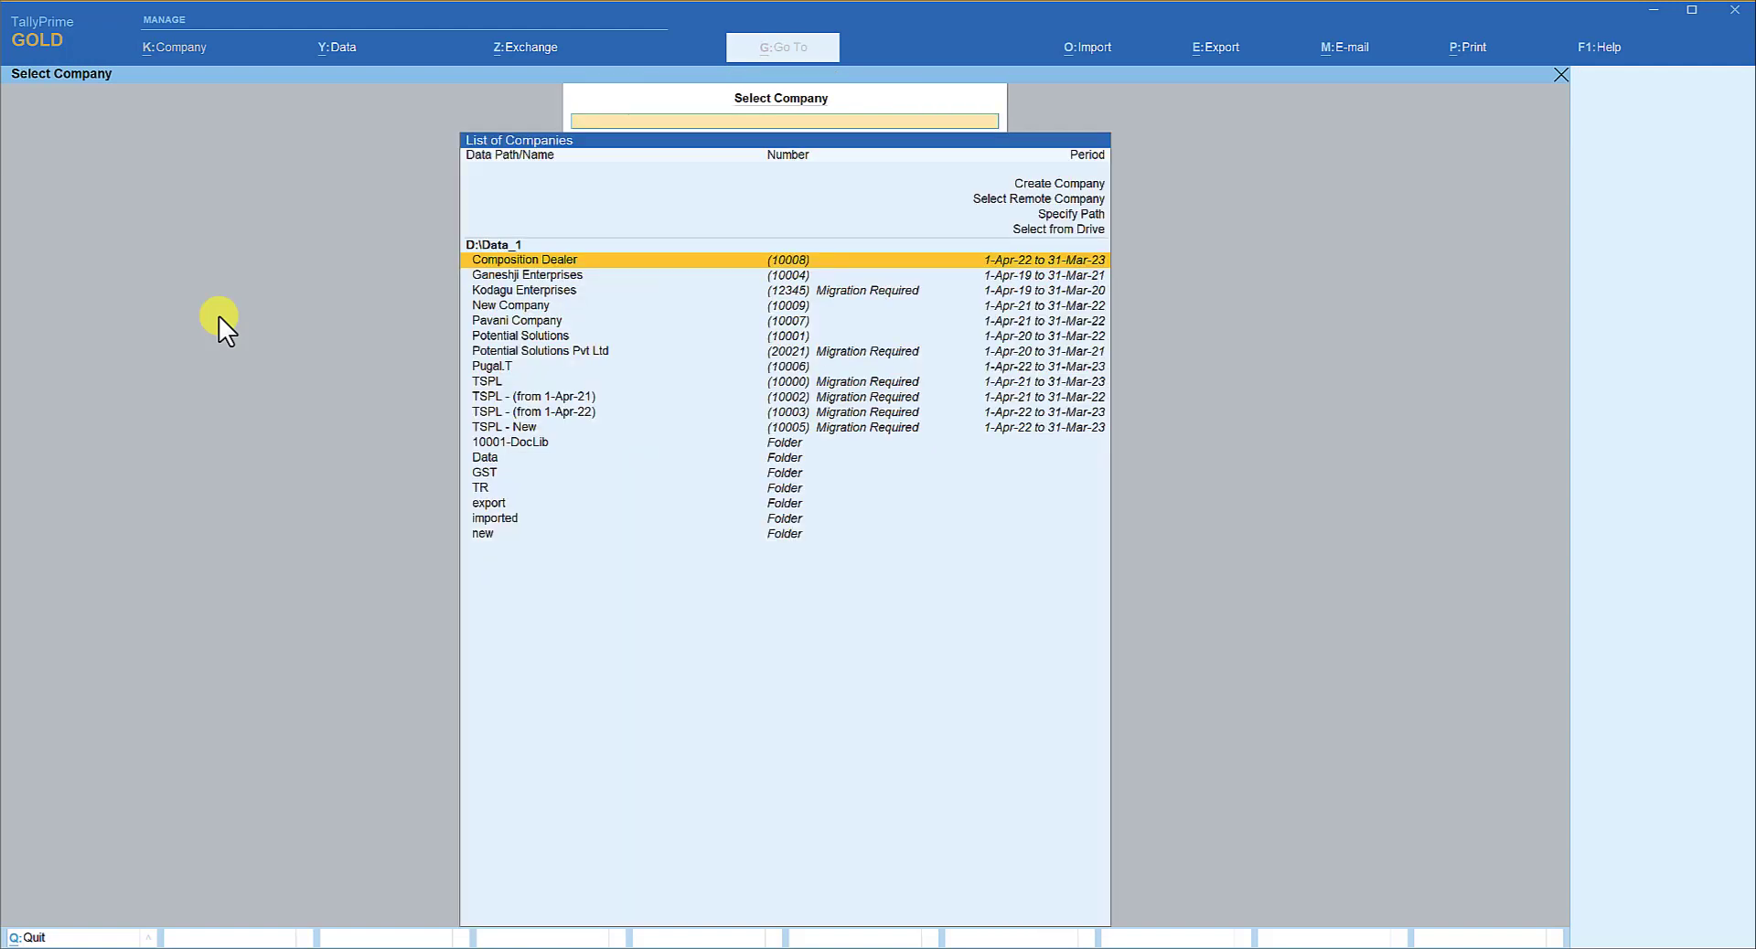
pyautogui.press('Down')
pyautogui.press('Down')
pyautogui.press('Down')
pyautogui.press('Down')
pyautogui.press('Down')
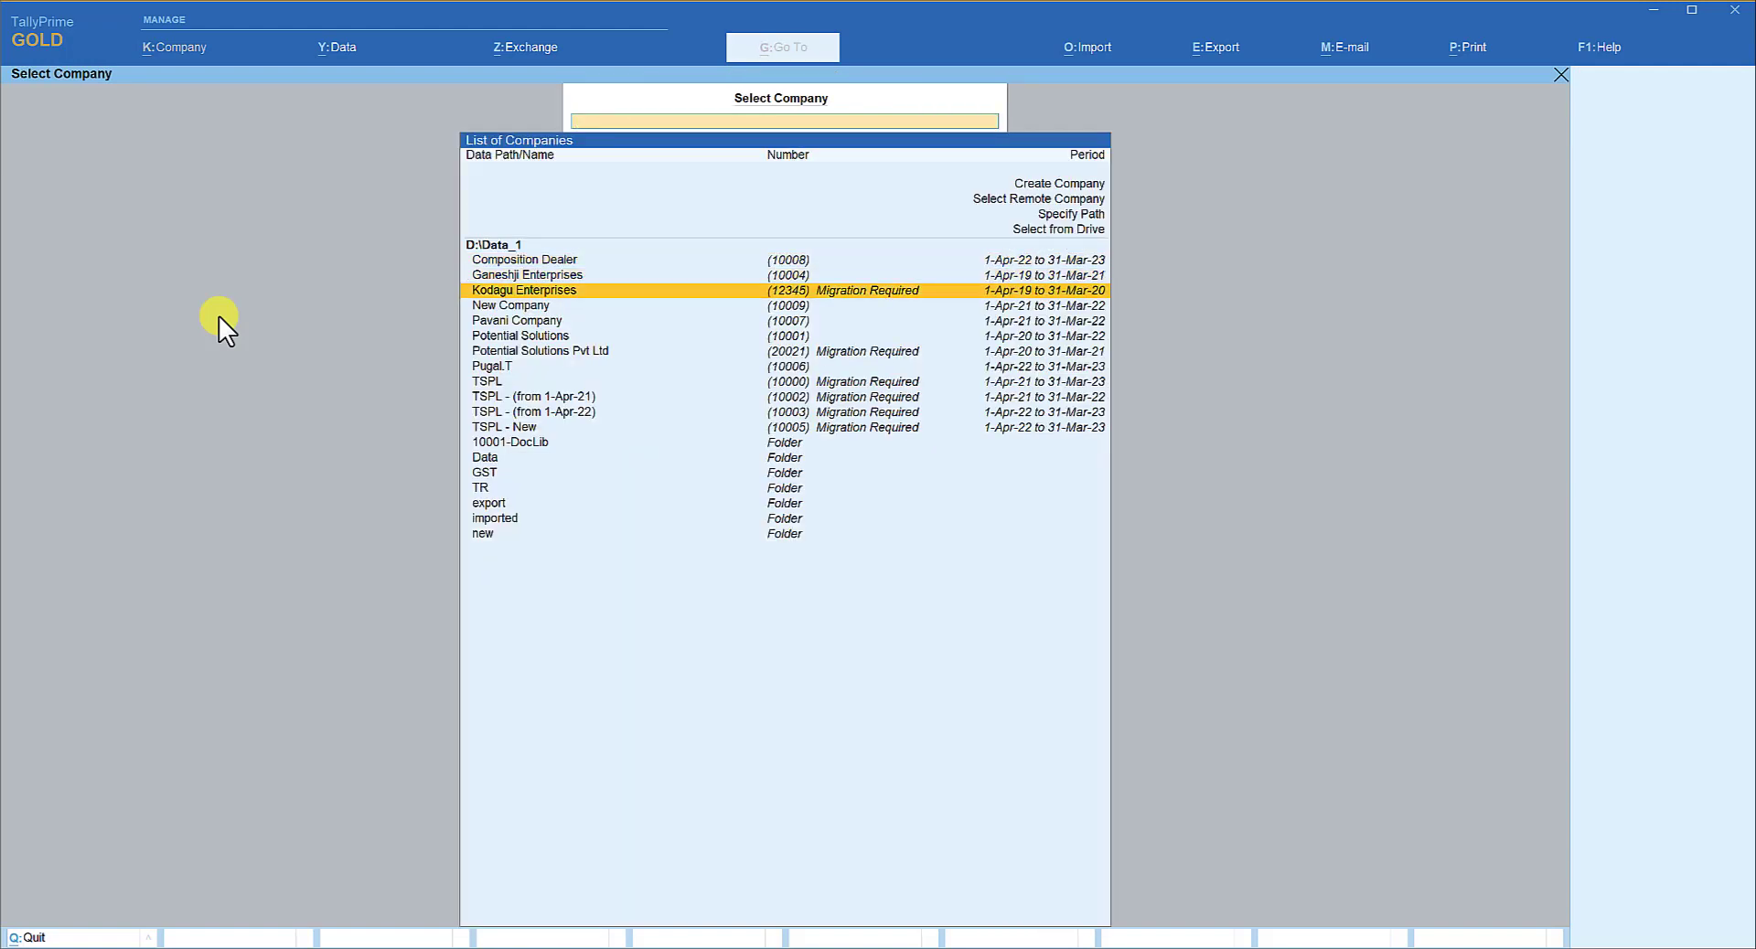
pyautogui.press('Return')
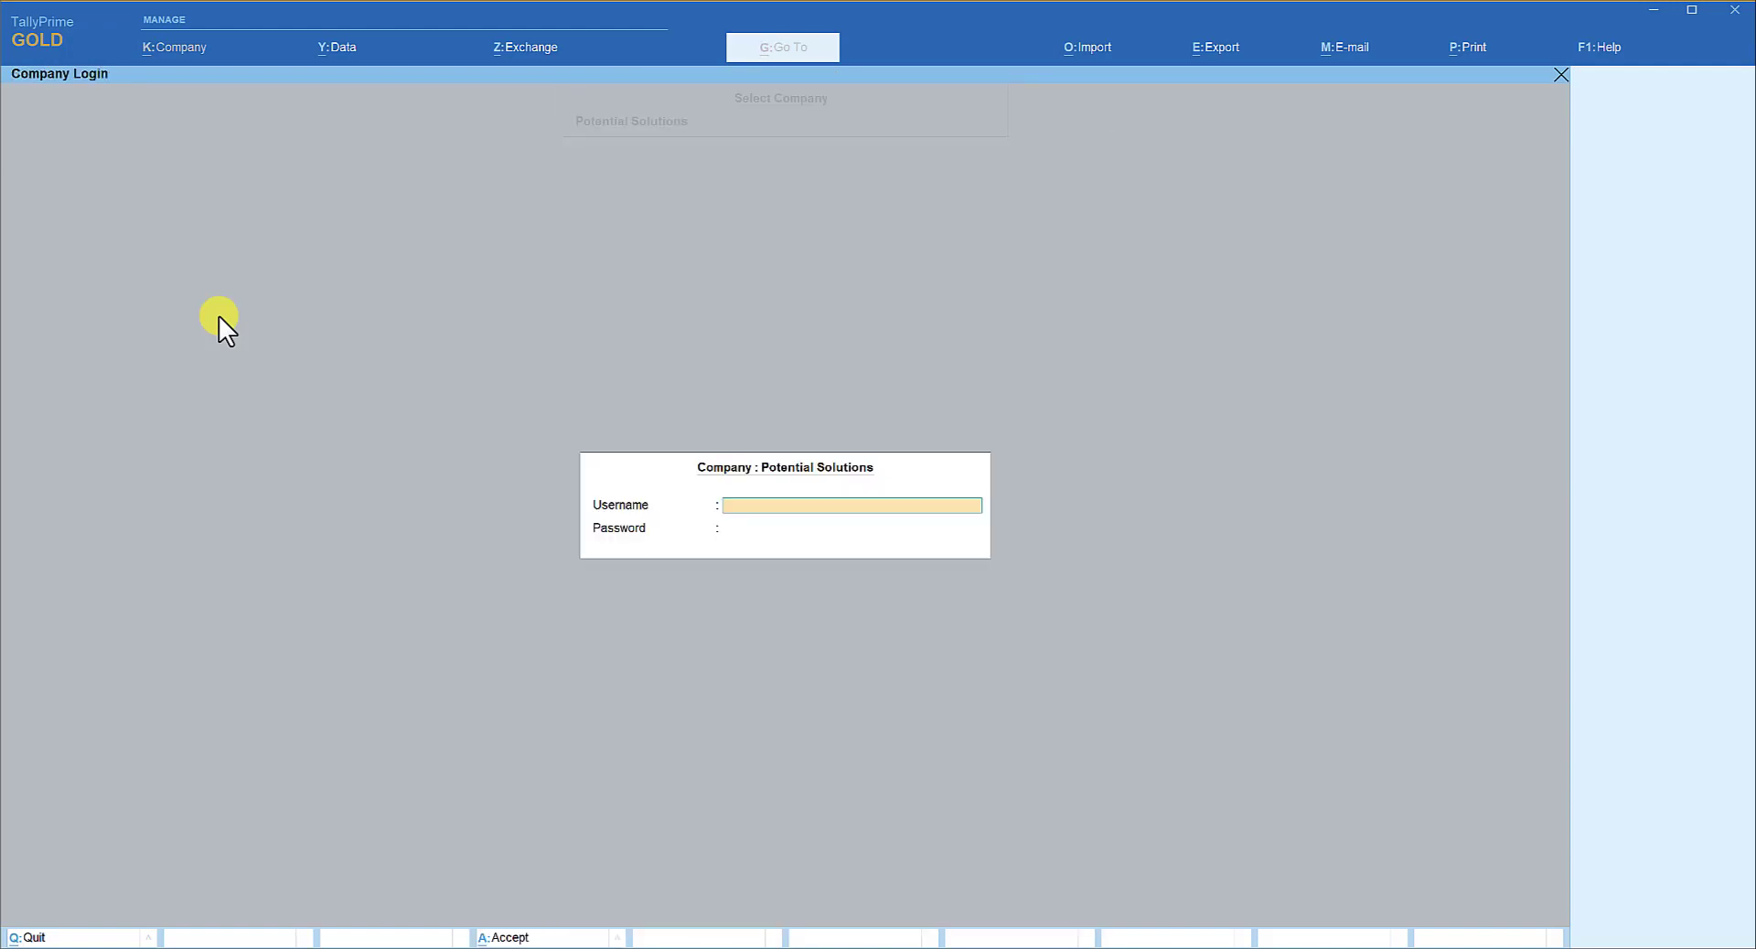
# Log in to Potential Solutions with the administrator username and password.
pyautogui.write('a')
pyautogui.press('Return')
pyautogui.write('a')
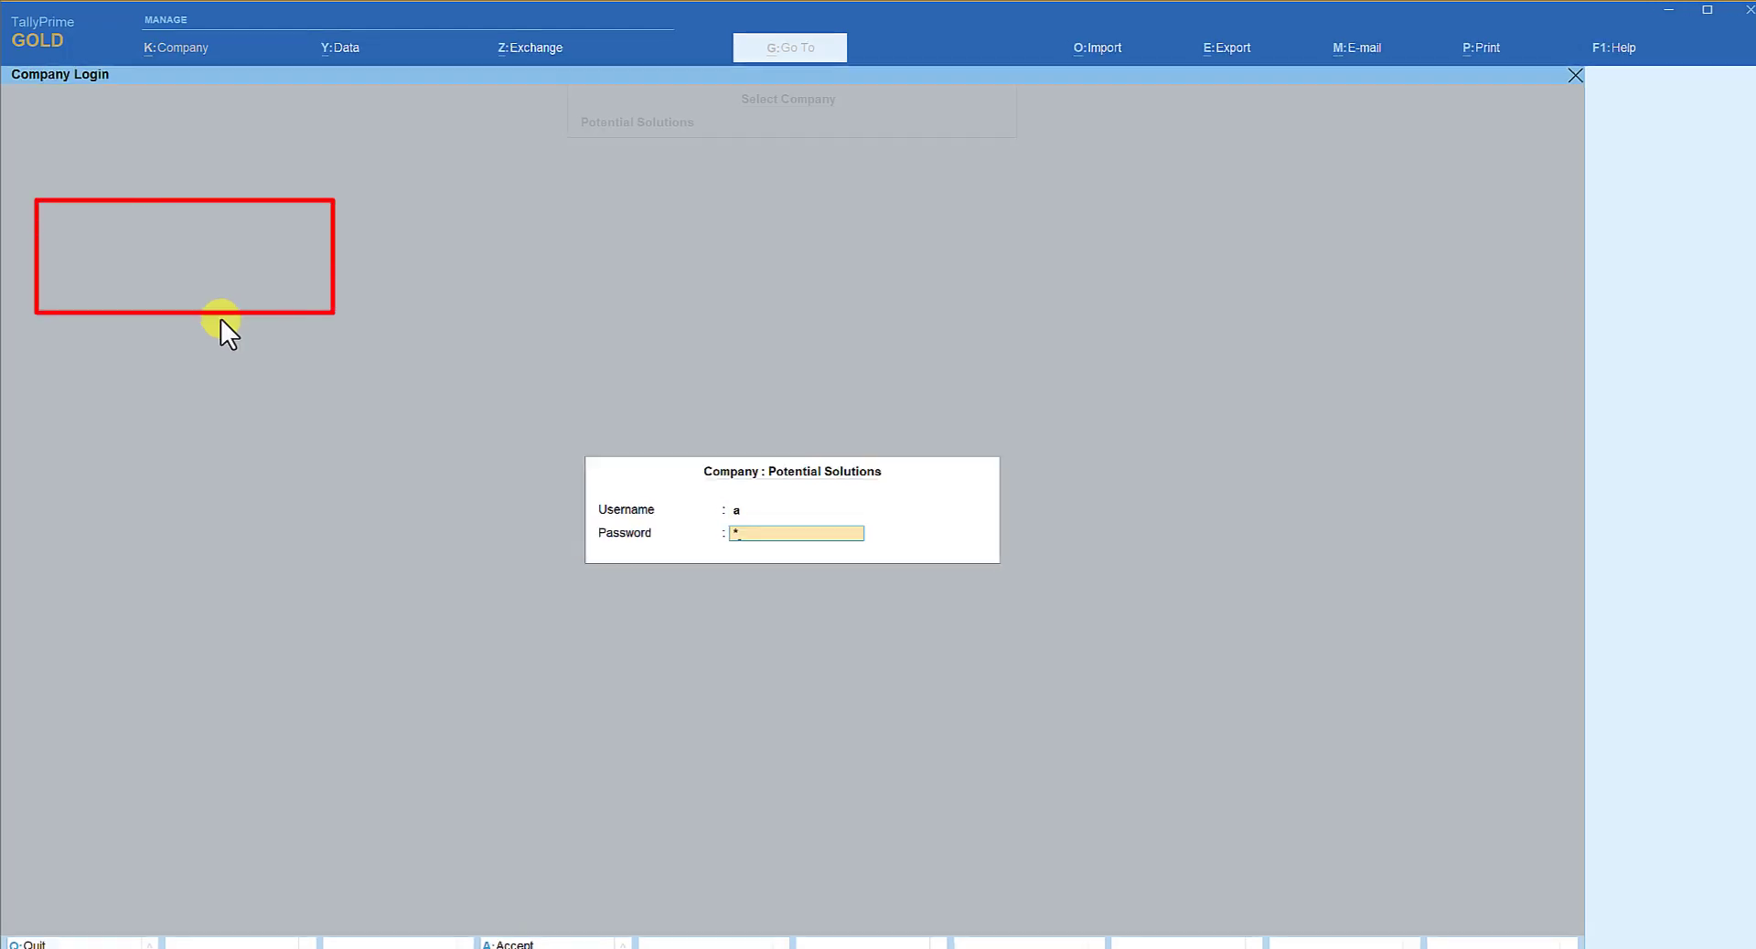
pyautogui.press('Return')
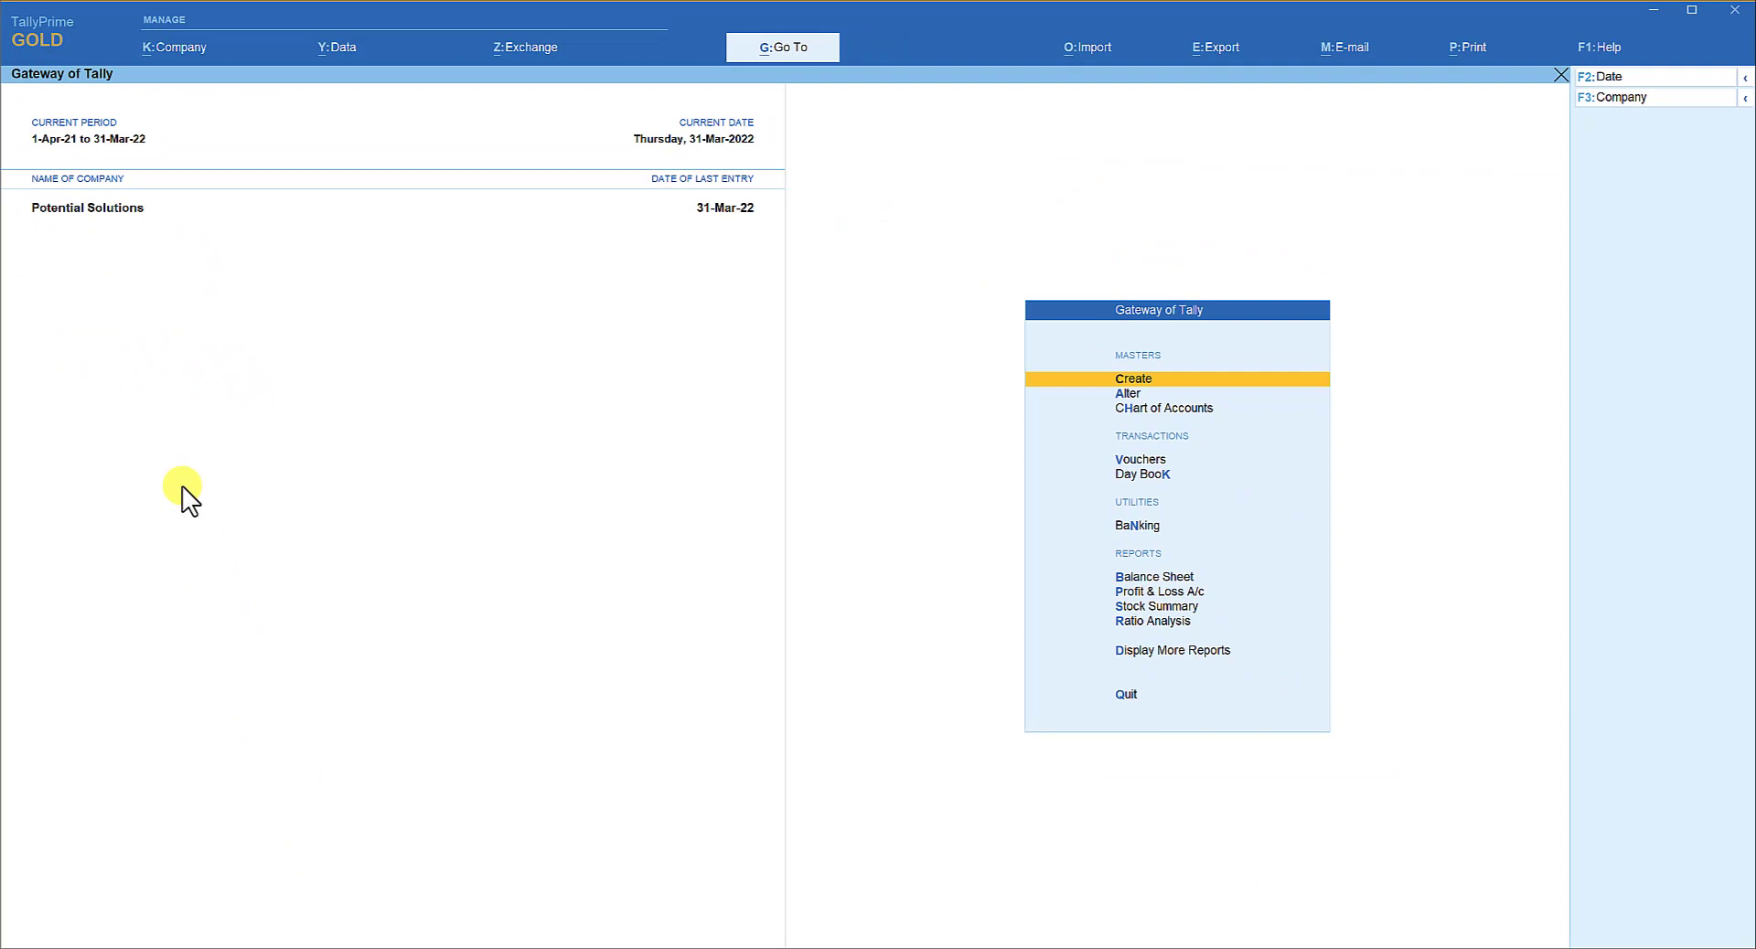
# Set the reopened company's current period from 1-4-2022 to 31-3-2023.
pyautogui.press('alt')
pyautogui.hotkey('alt', 'F2')
pyautogui.press('BackSpace')
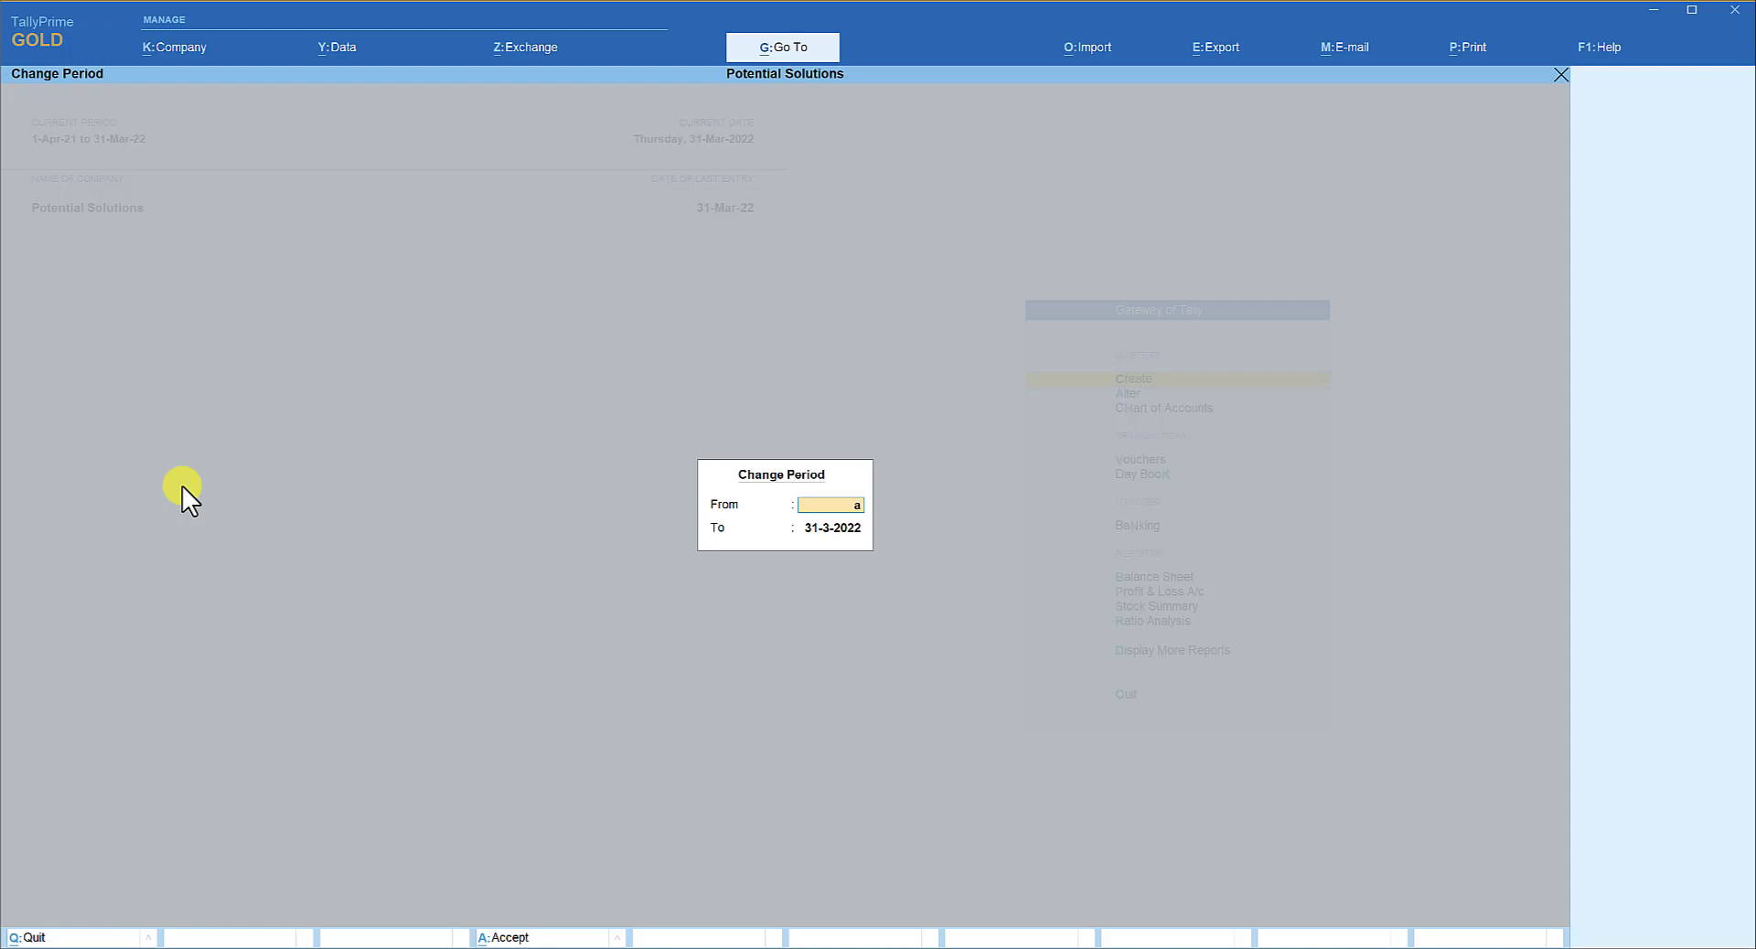
pyautogui.write('1-4-2022')
pyautogui.press('Return')
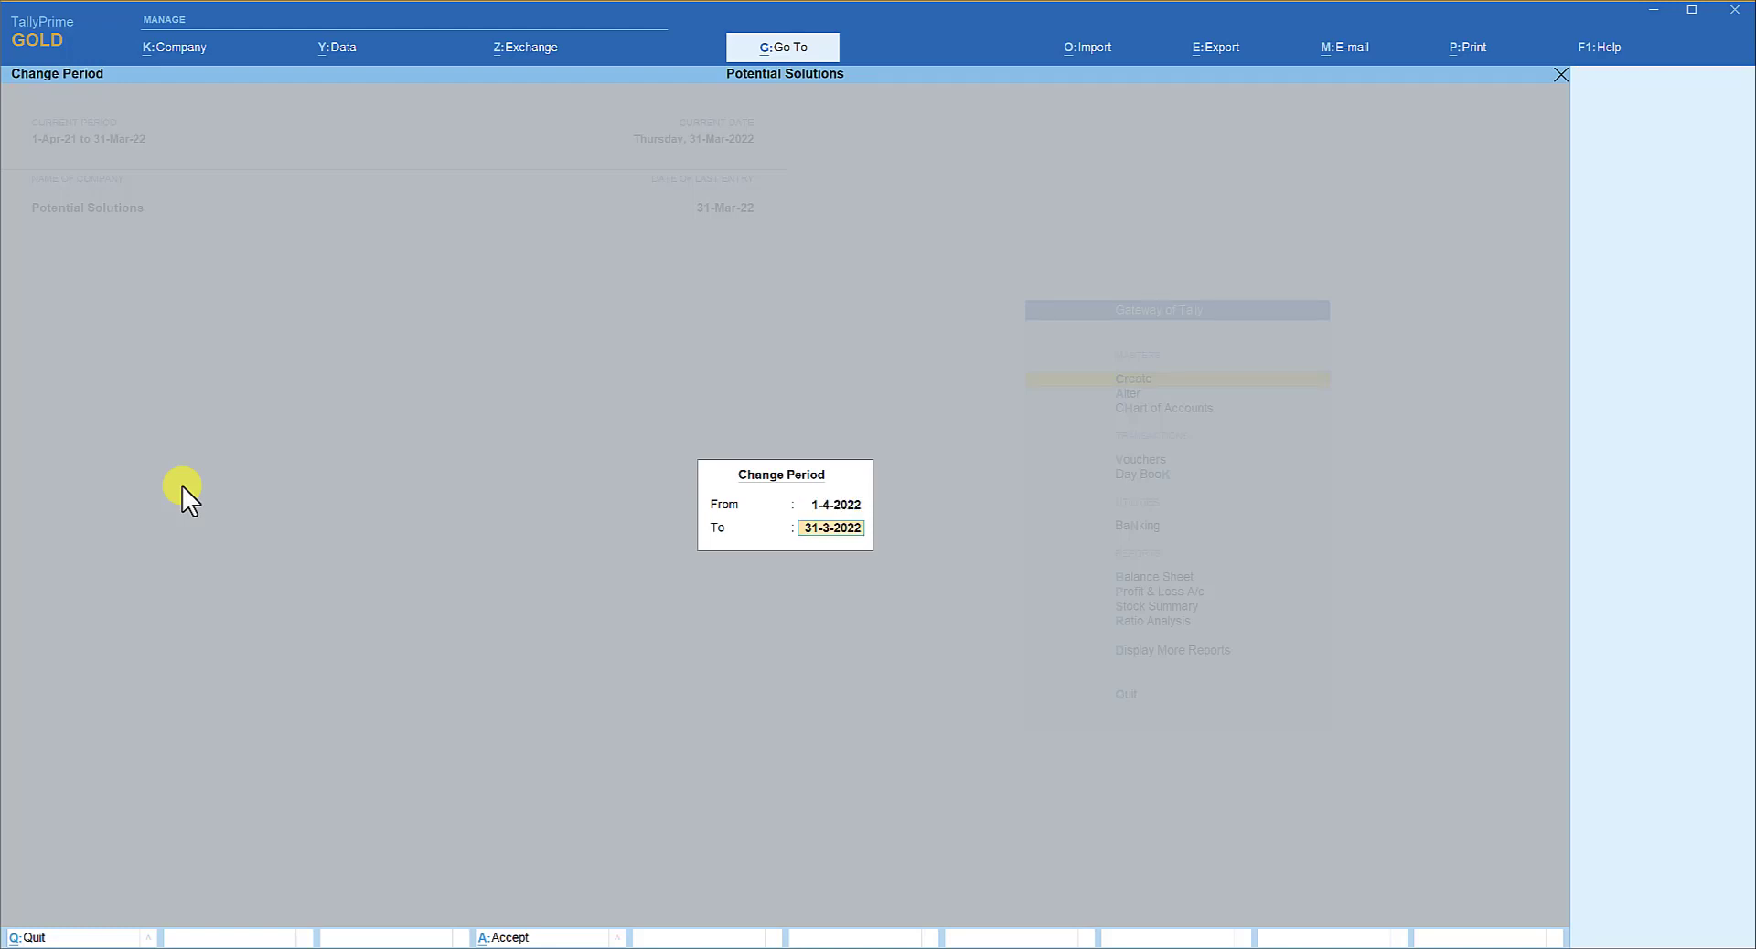
pyautogui.write('31-3')
pyautogui.press('Return')
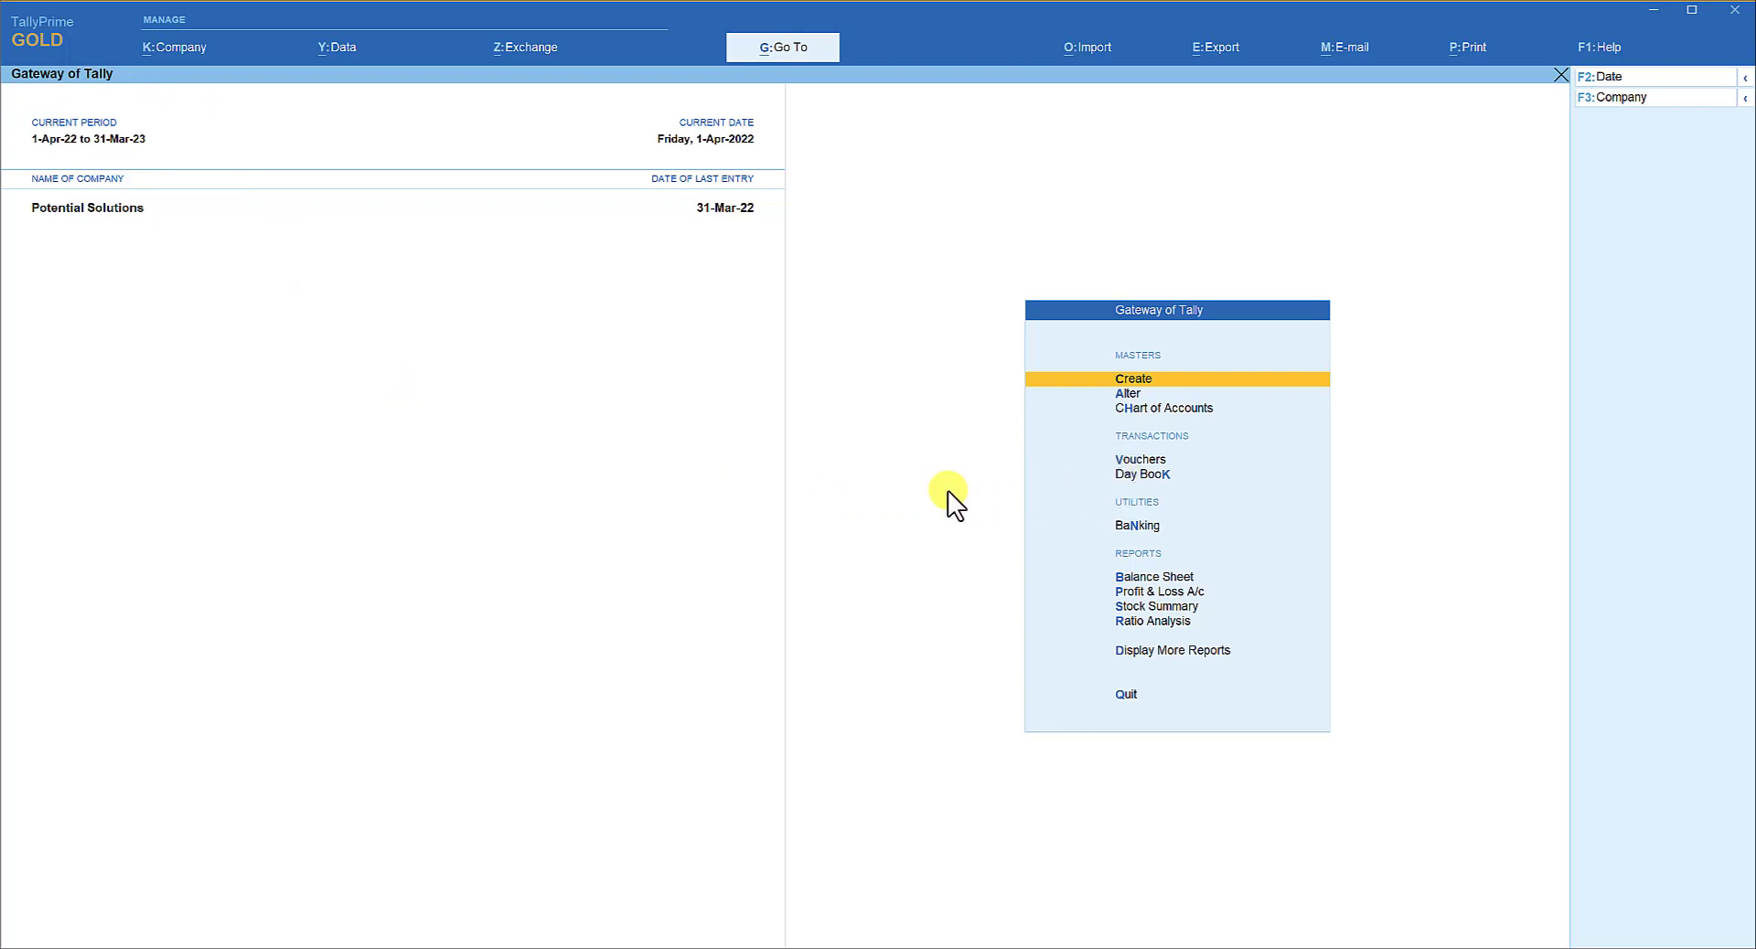
# Start a payment voucher dated 1-Apr-22 and debit the Conveyance ledger with 100.
pyautogui.click(1115, 461)
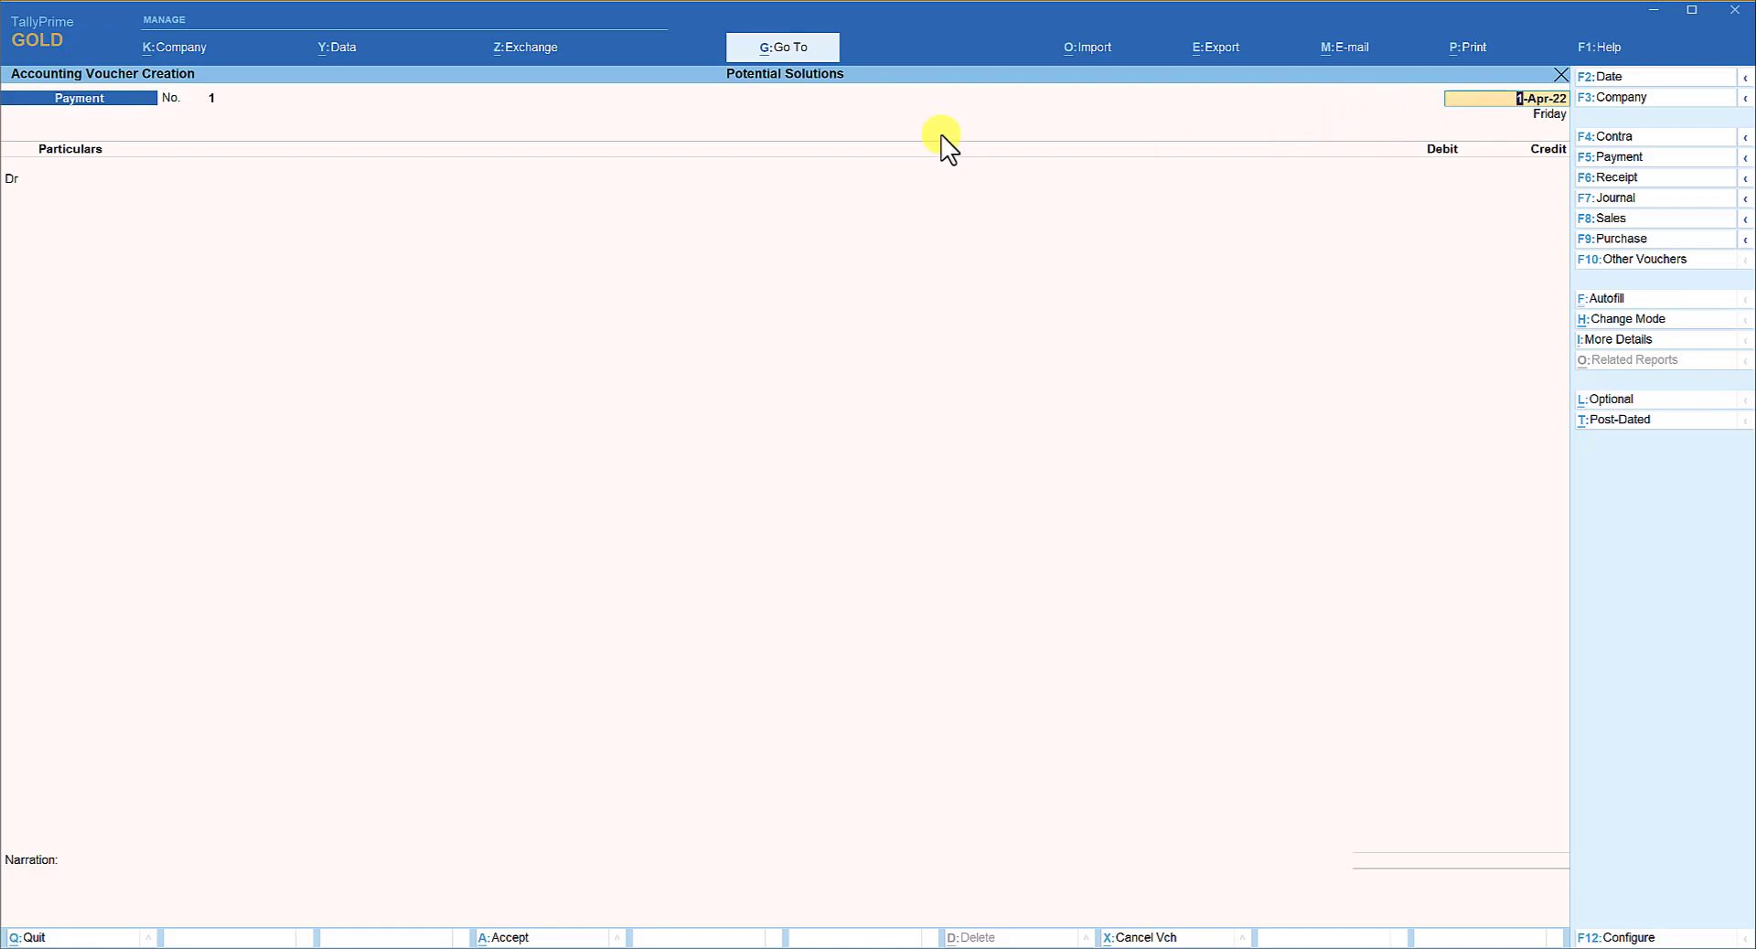
pyautogui.press('Return')
pyautogui.write('conv')
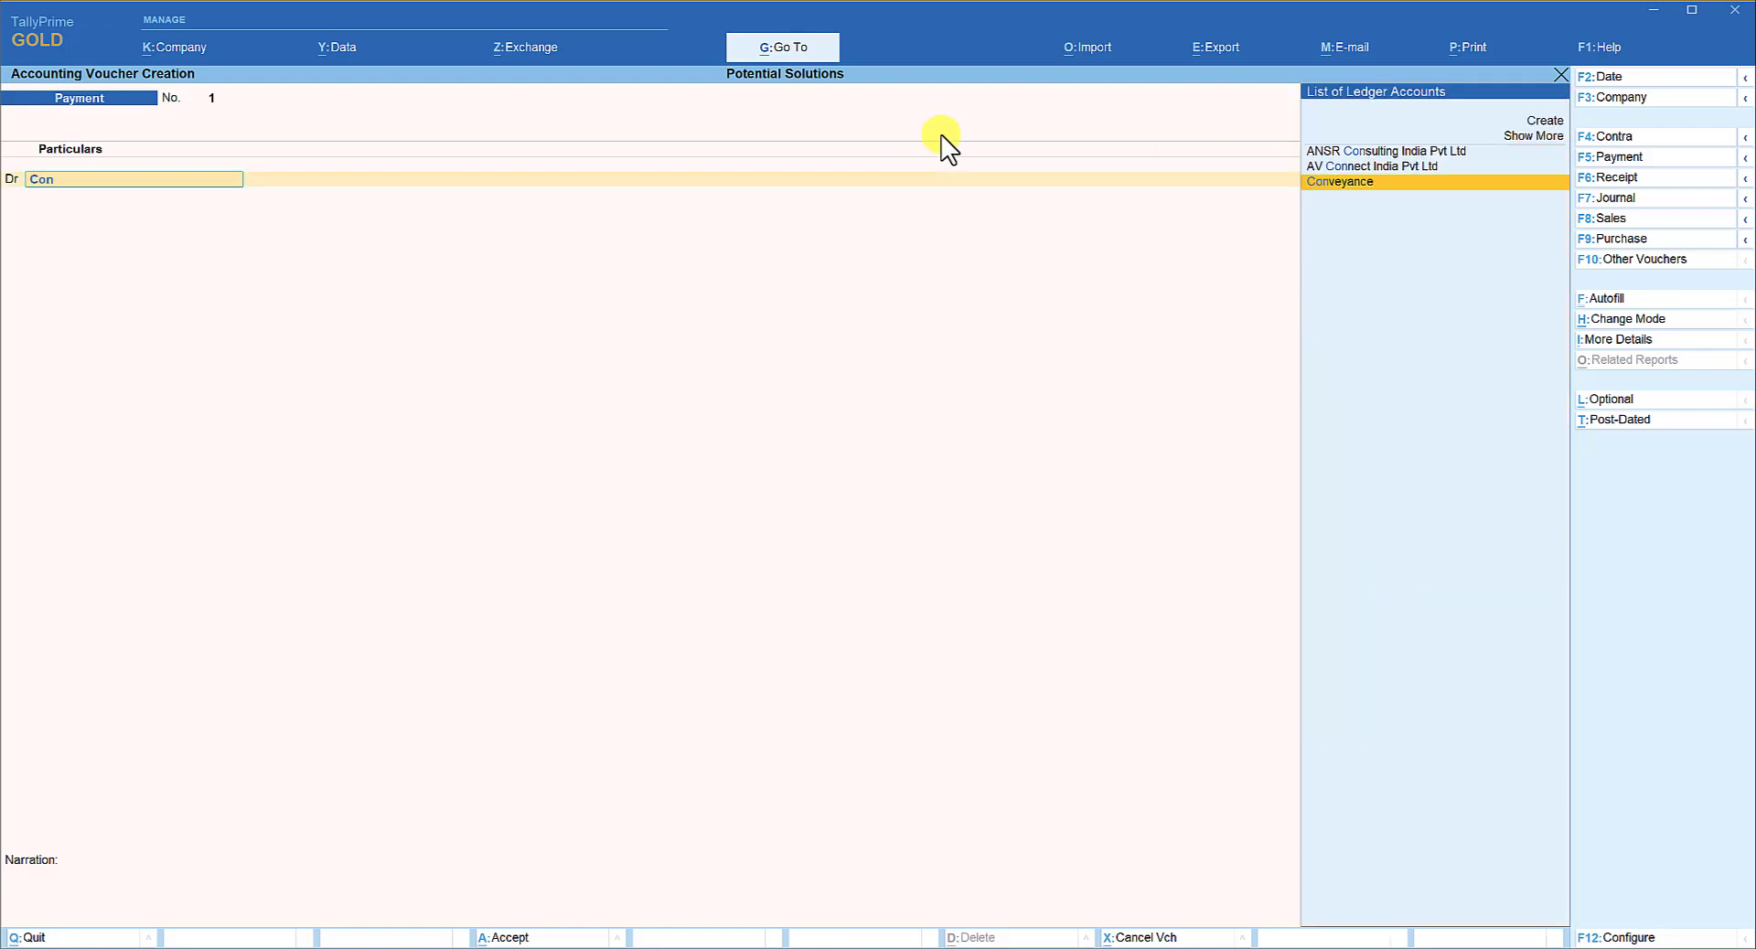
pyautogui.press('Return')
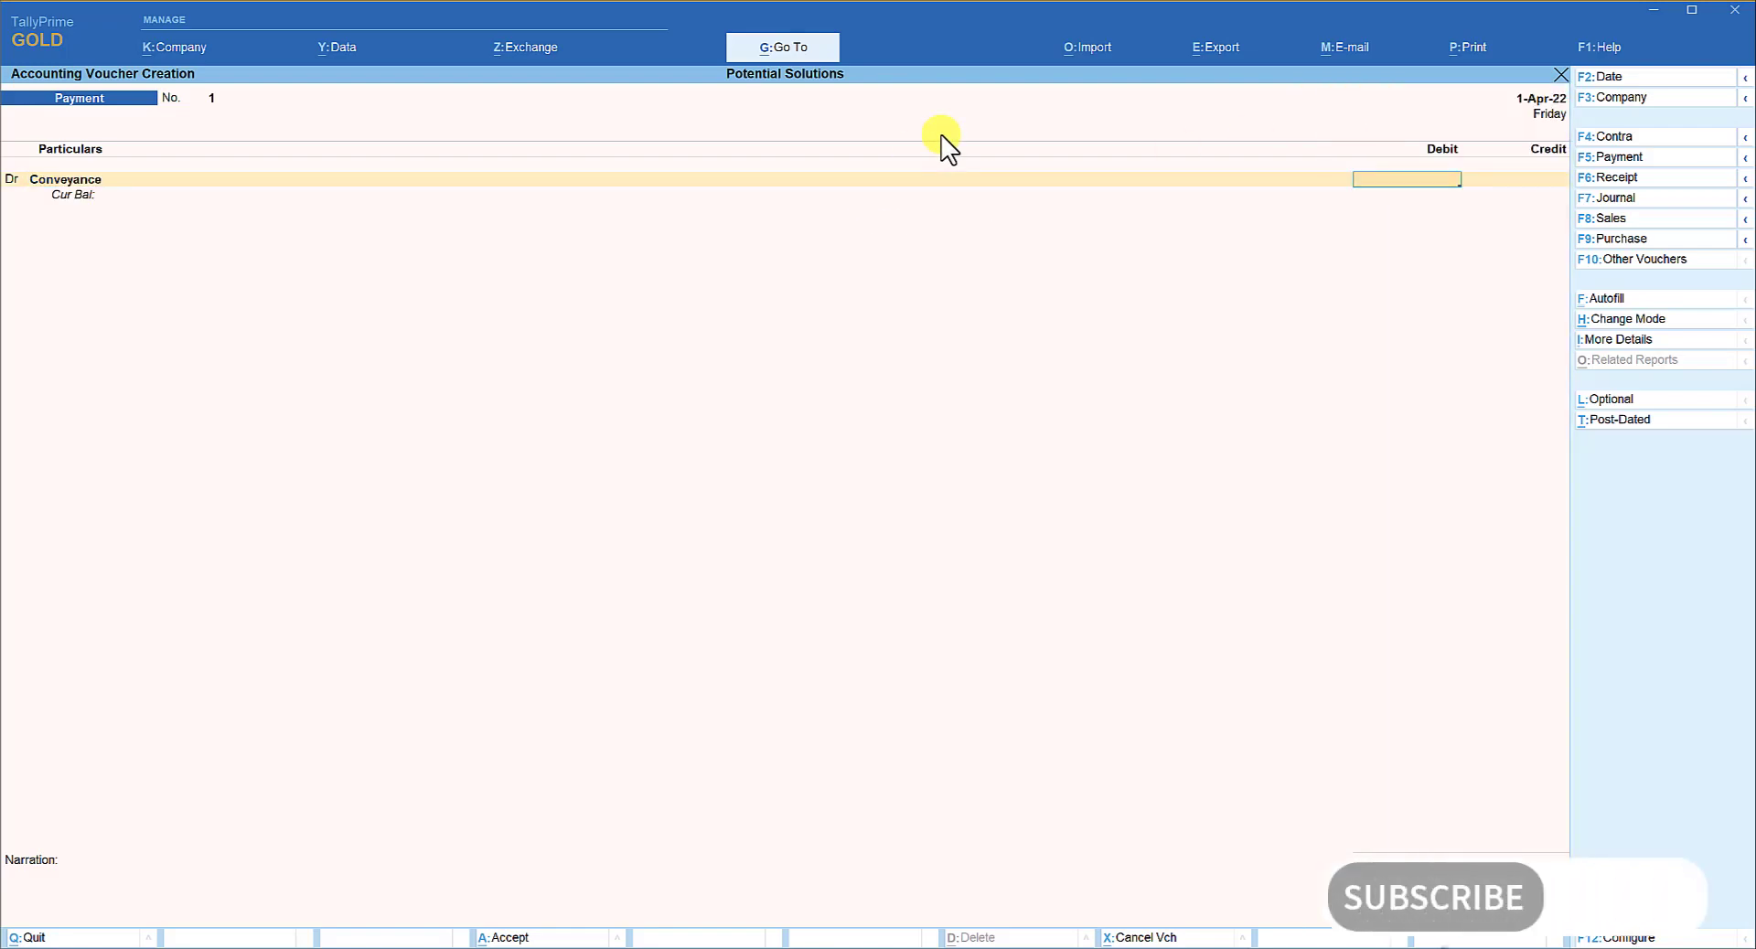
pyautogui.write('100')
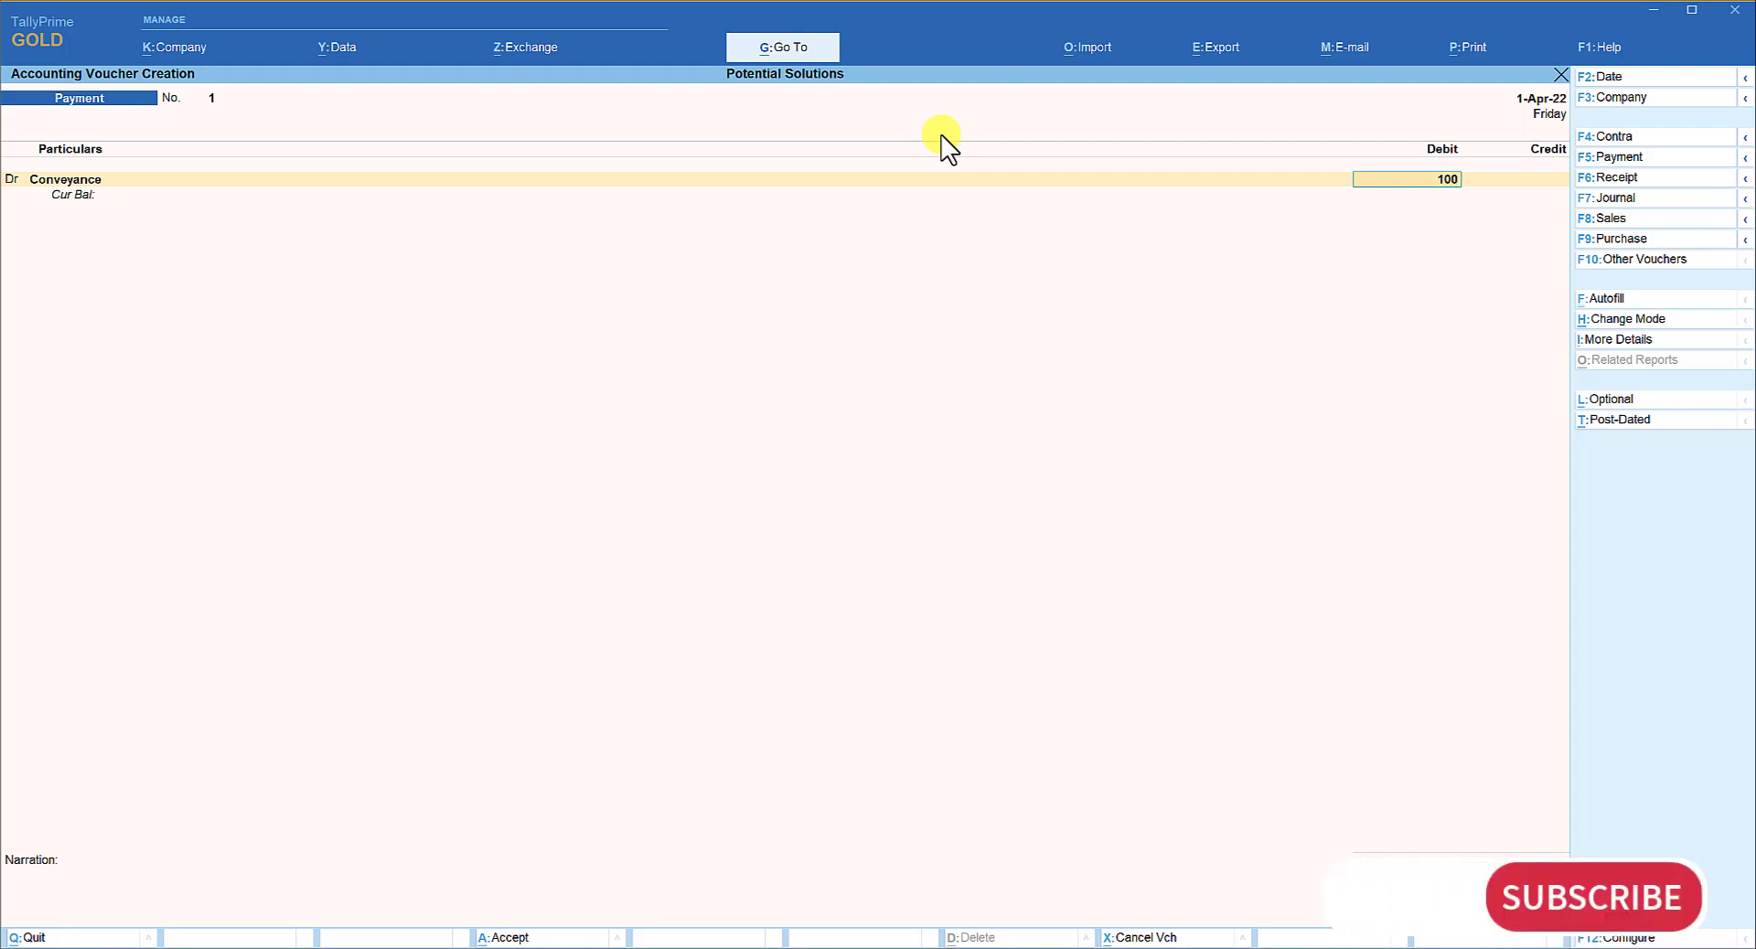
pyautogui.press('Return')
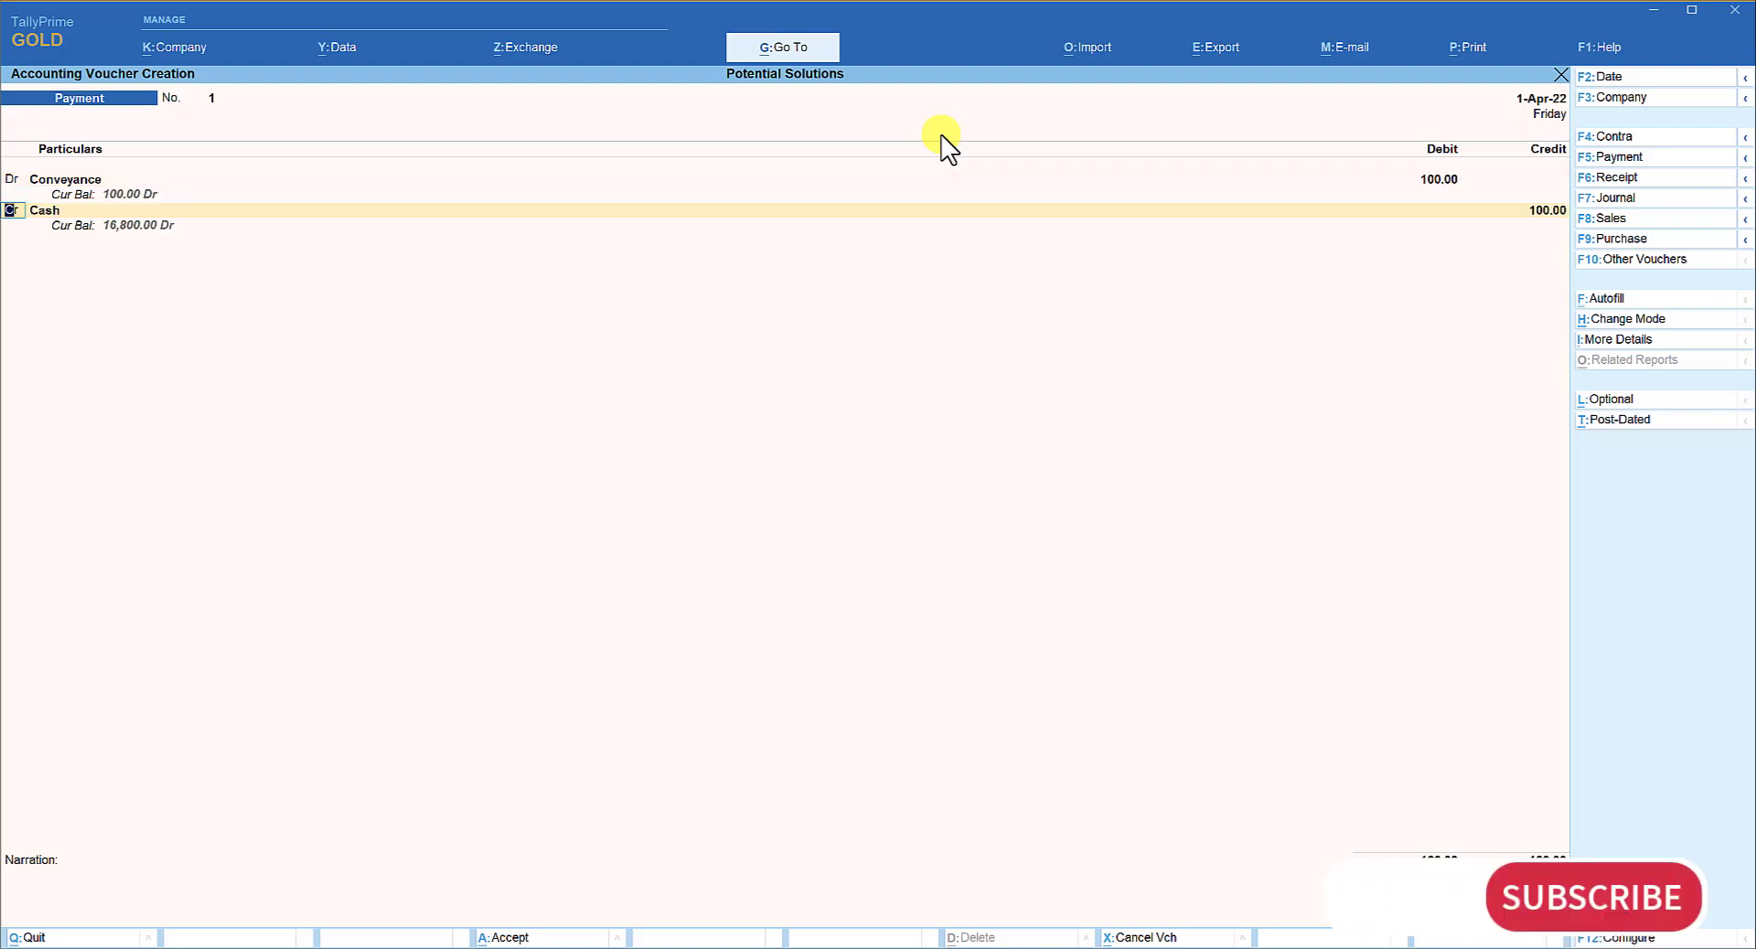
# Credit the payment to Cash, save the voucher without a narration, and return to the Gateway of Tally.
pyautogui.press('Return')
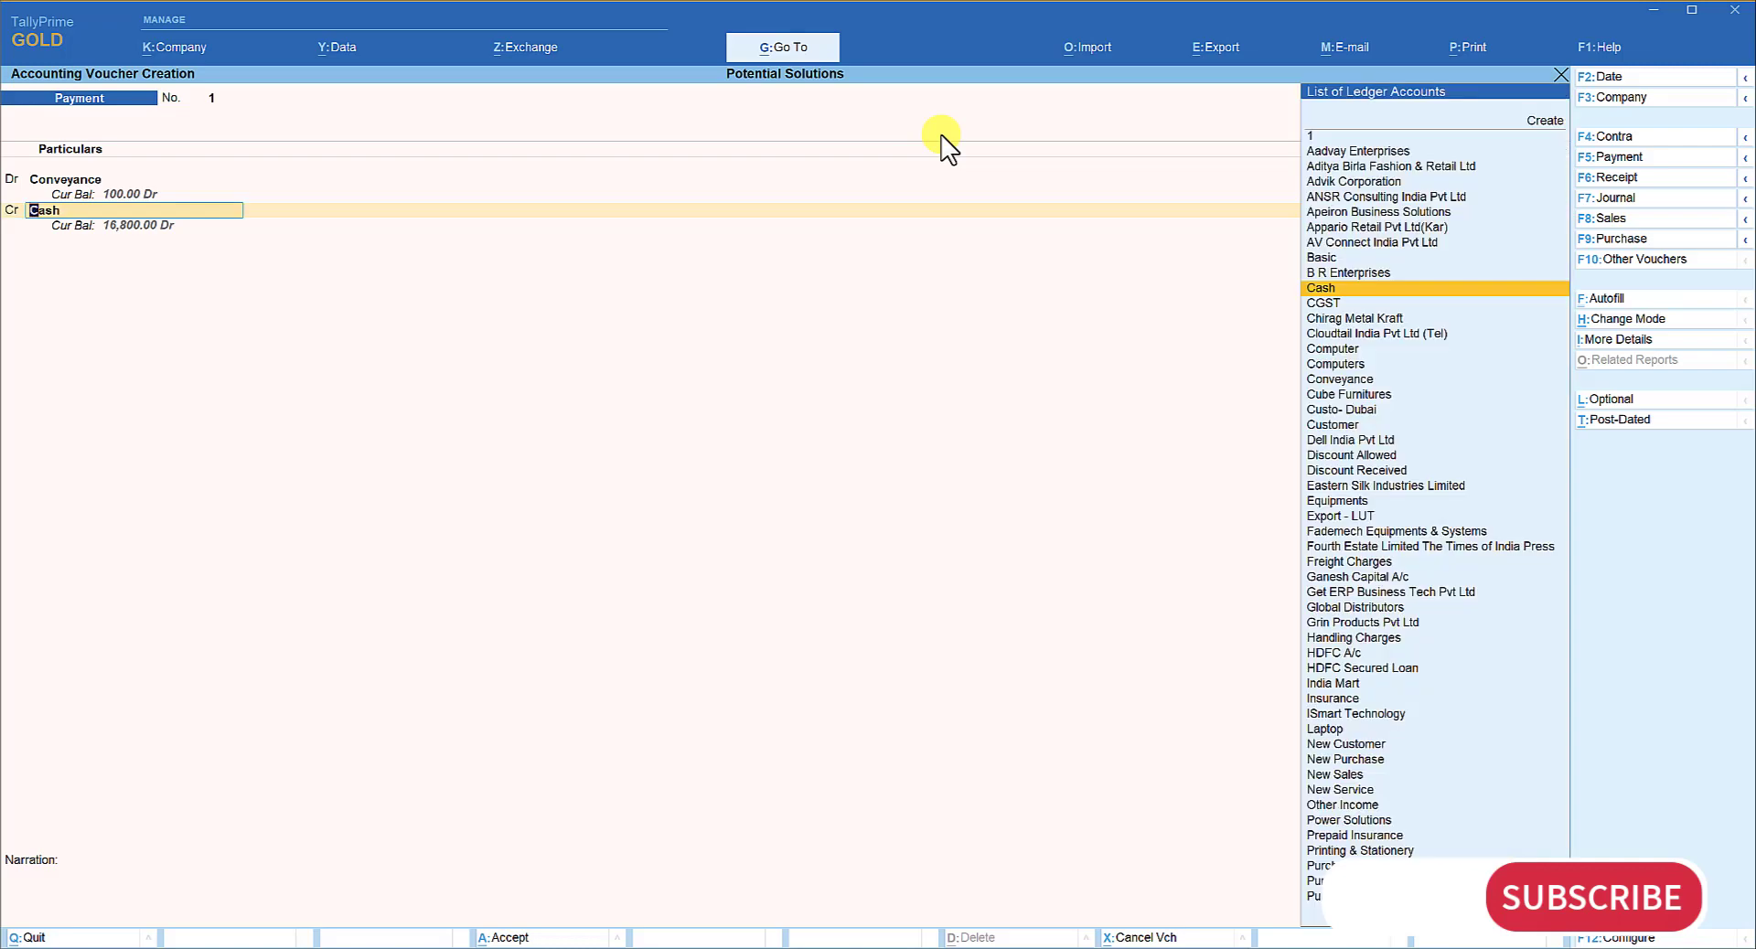
pyautogui.press('Return')
pyautogui.press('Return')
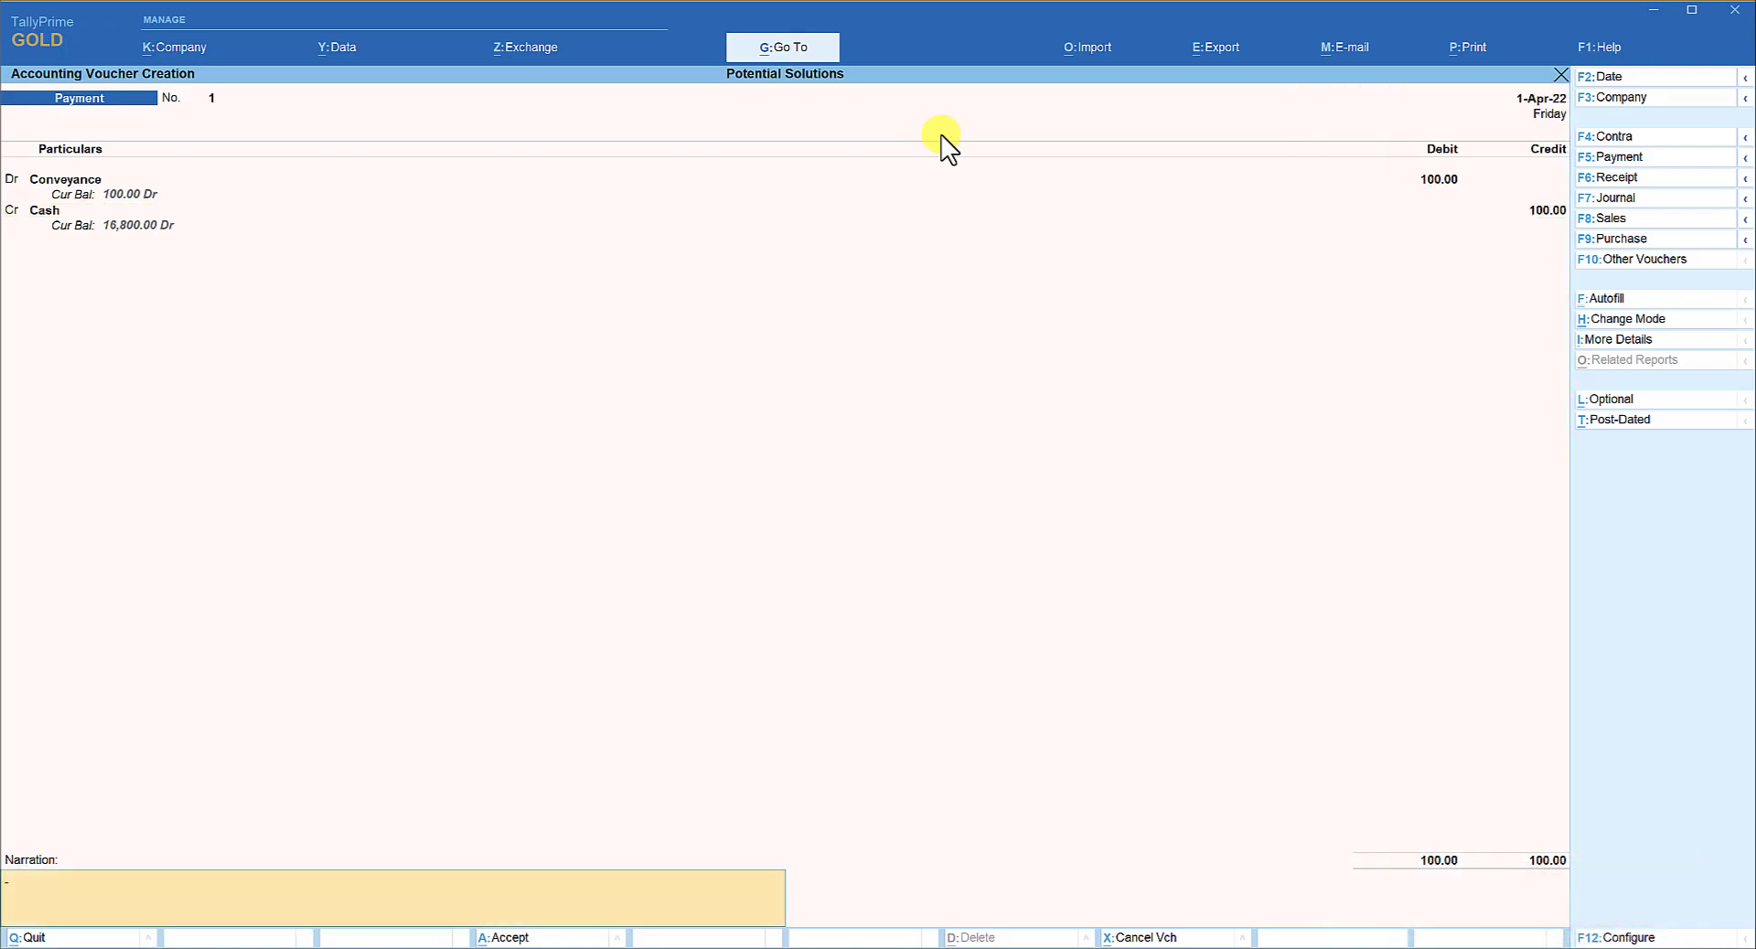
pyautogui.press('Return')
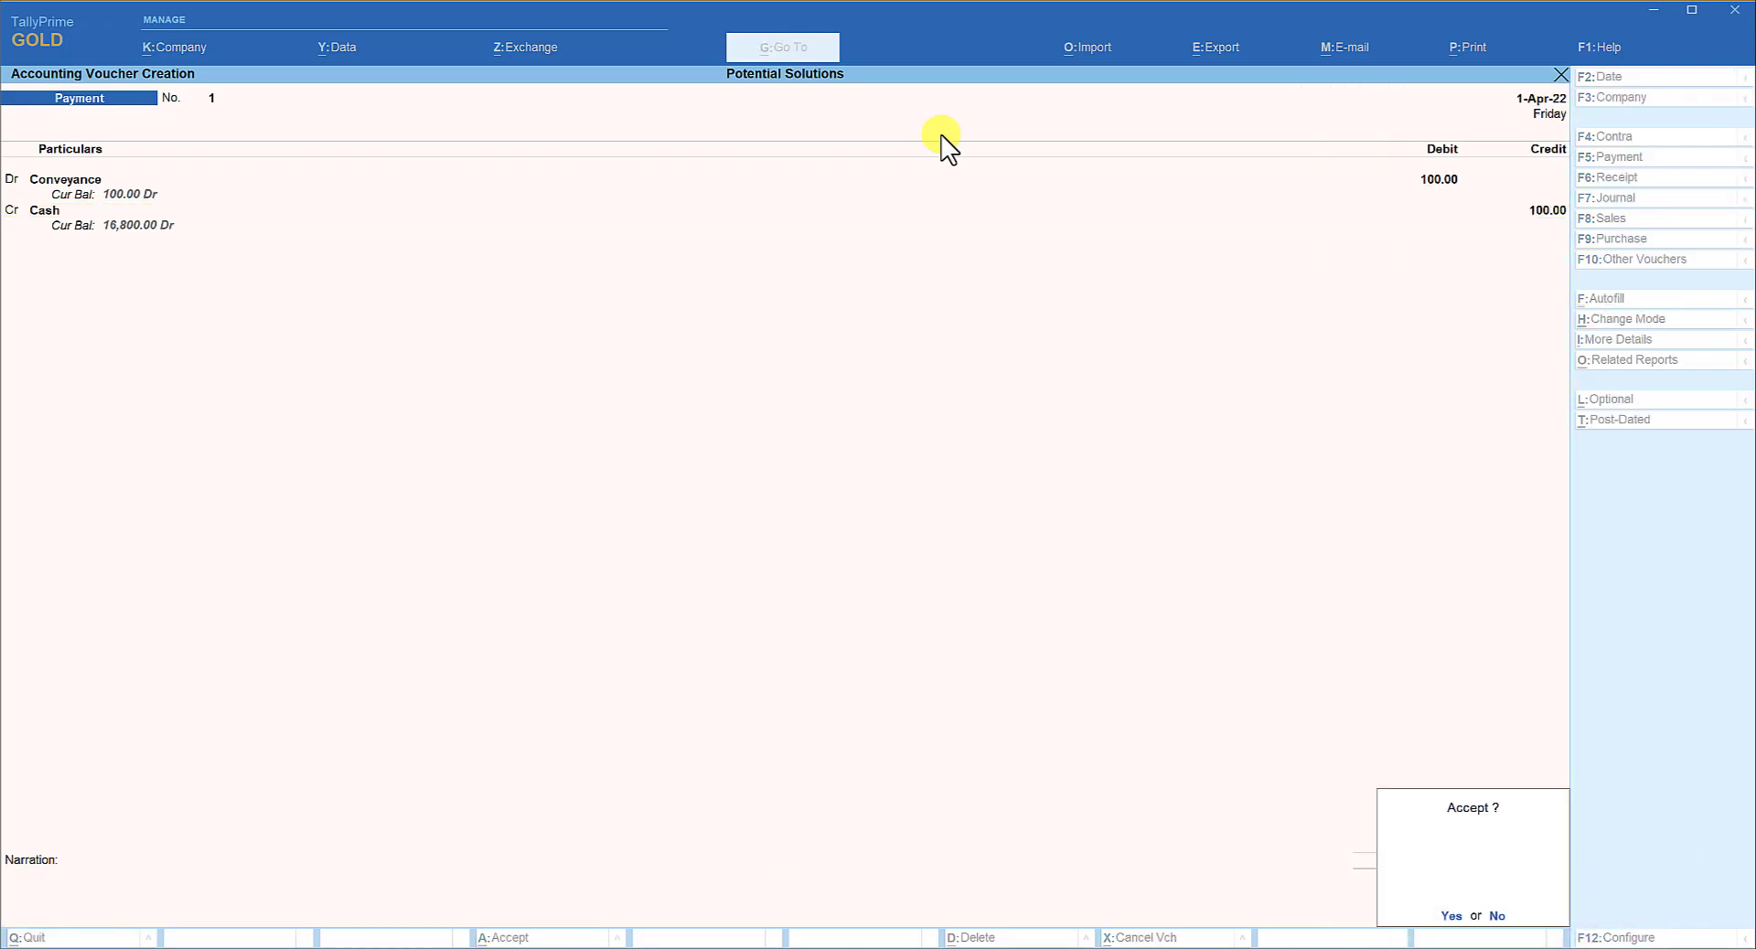
pyautogui.press('Return')
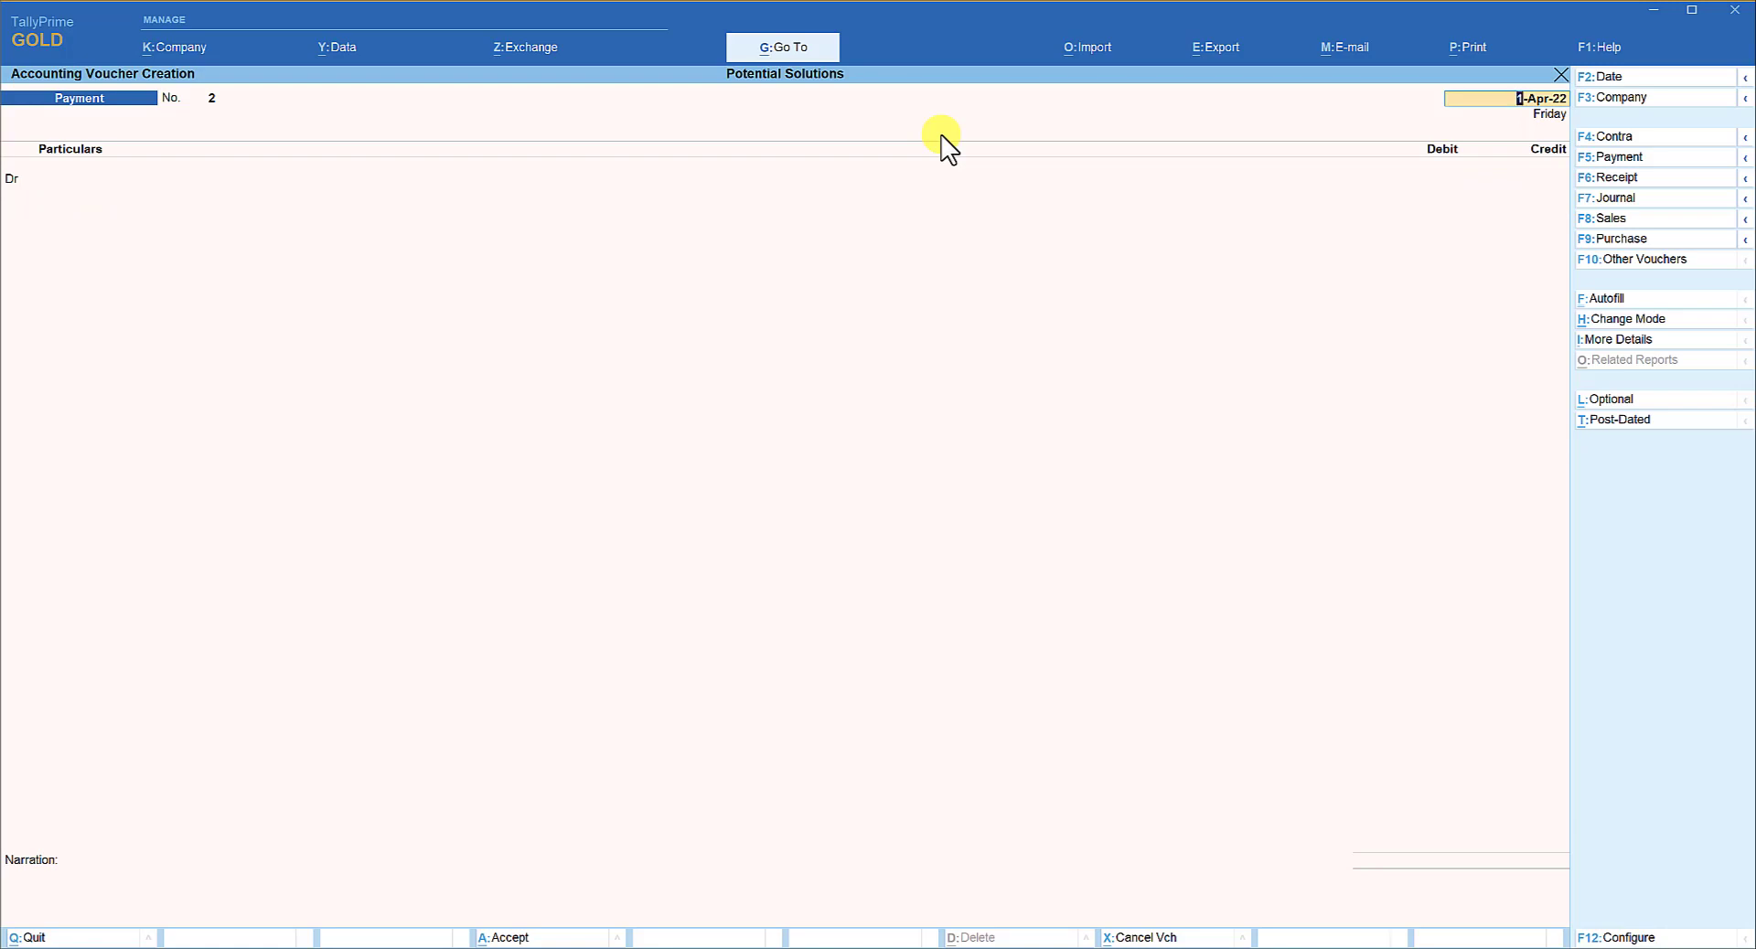
pyautogui.press('BackSpace')
pyautogui.press('Escape')
pyautogui.press('y')
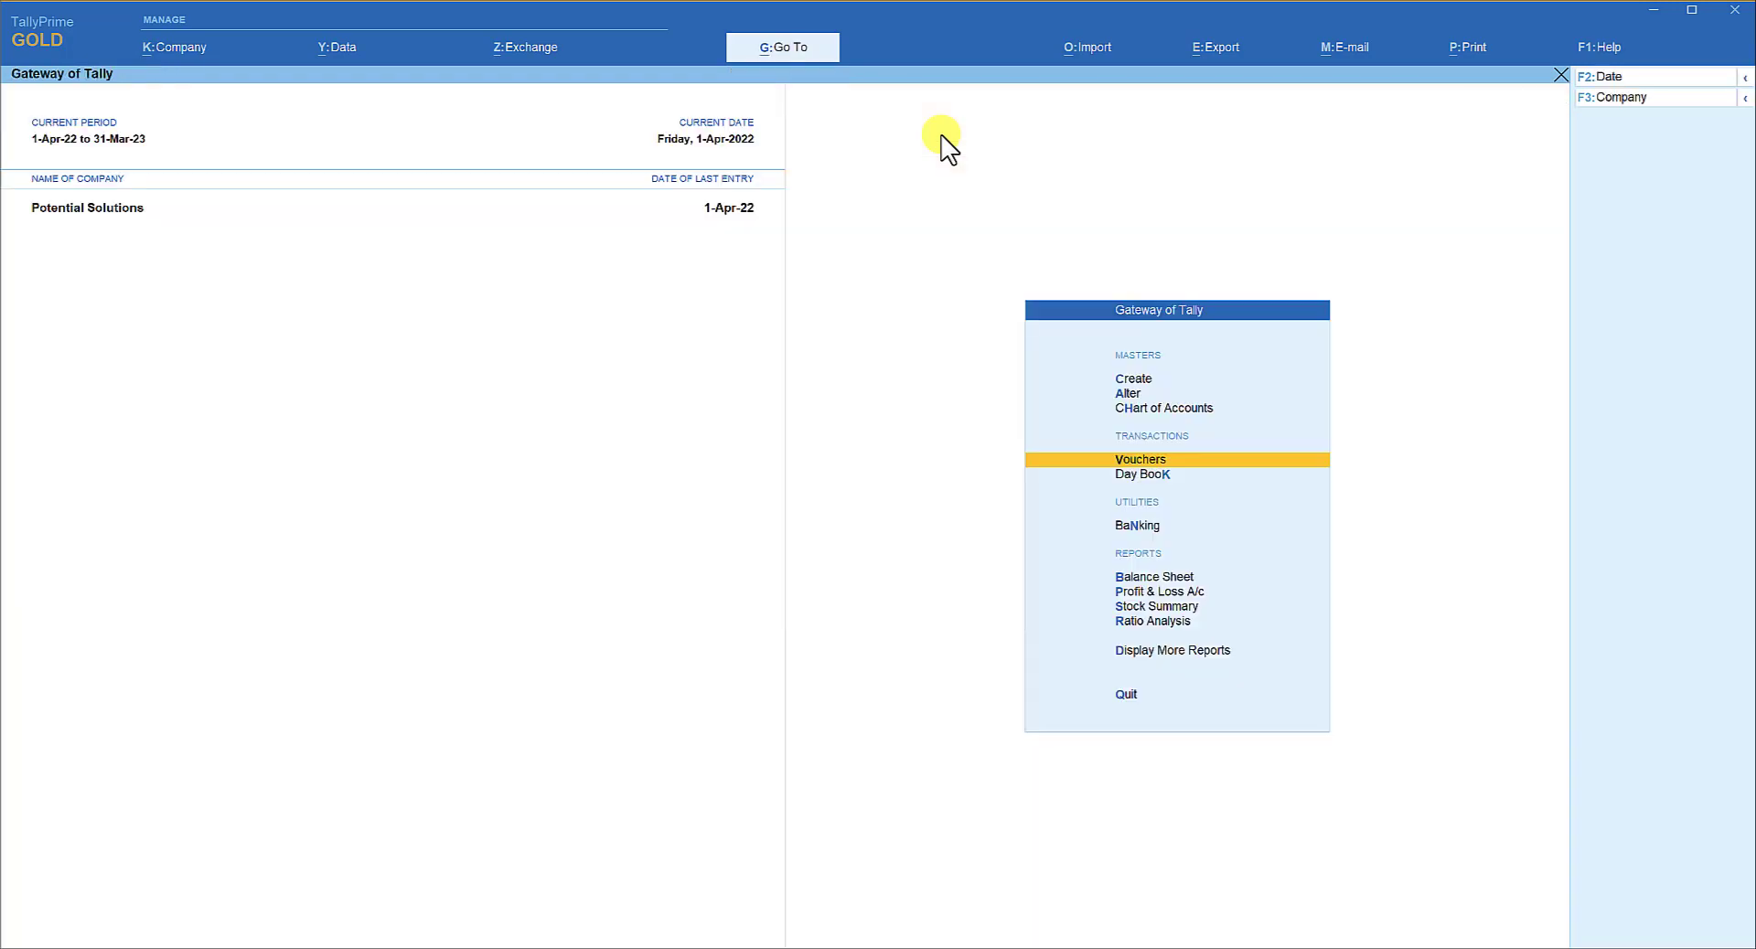
# Shut Potential Solutions after the voucher entry and select the same company for reloading.
pyautogui.press('alt')
pyautogui.hotkey('alt', 'F3')
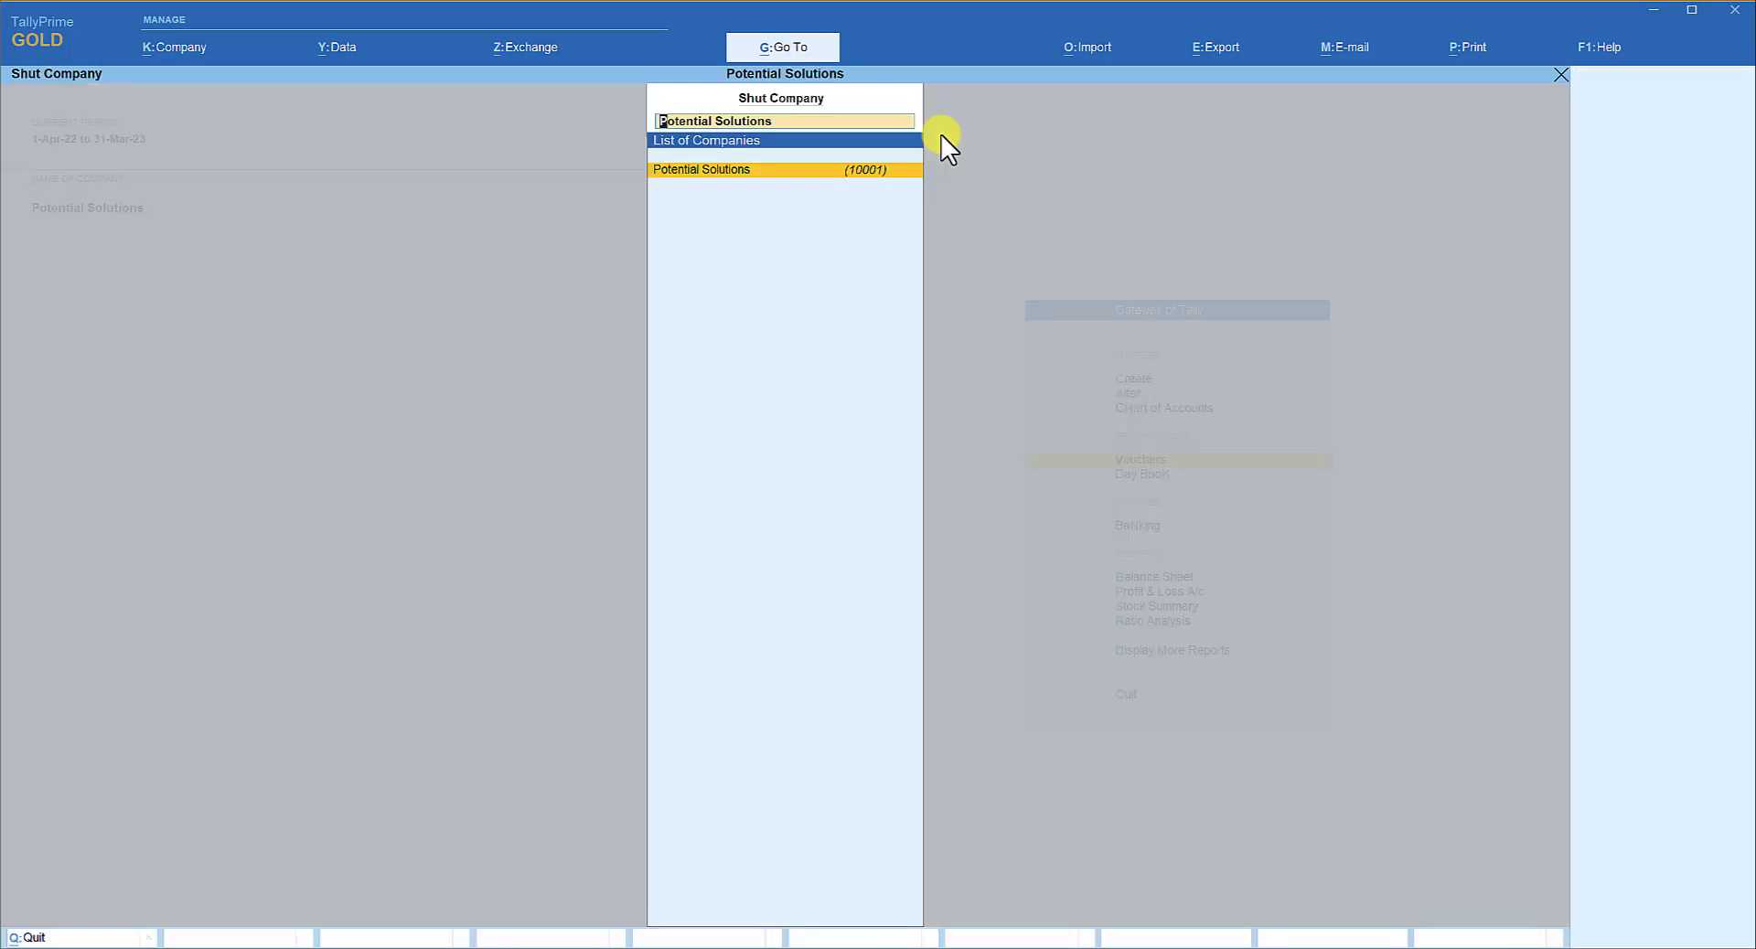
pyautogui.hotkey('alt', 'F3')
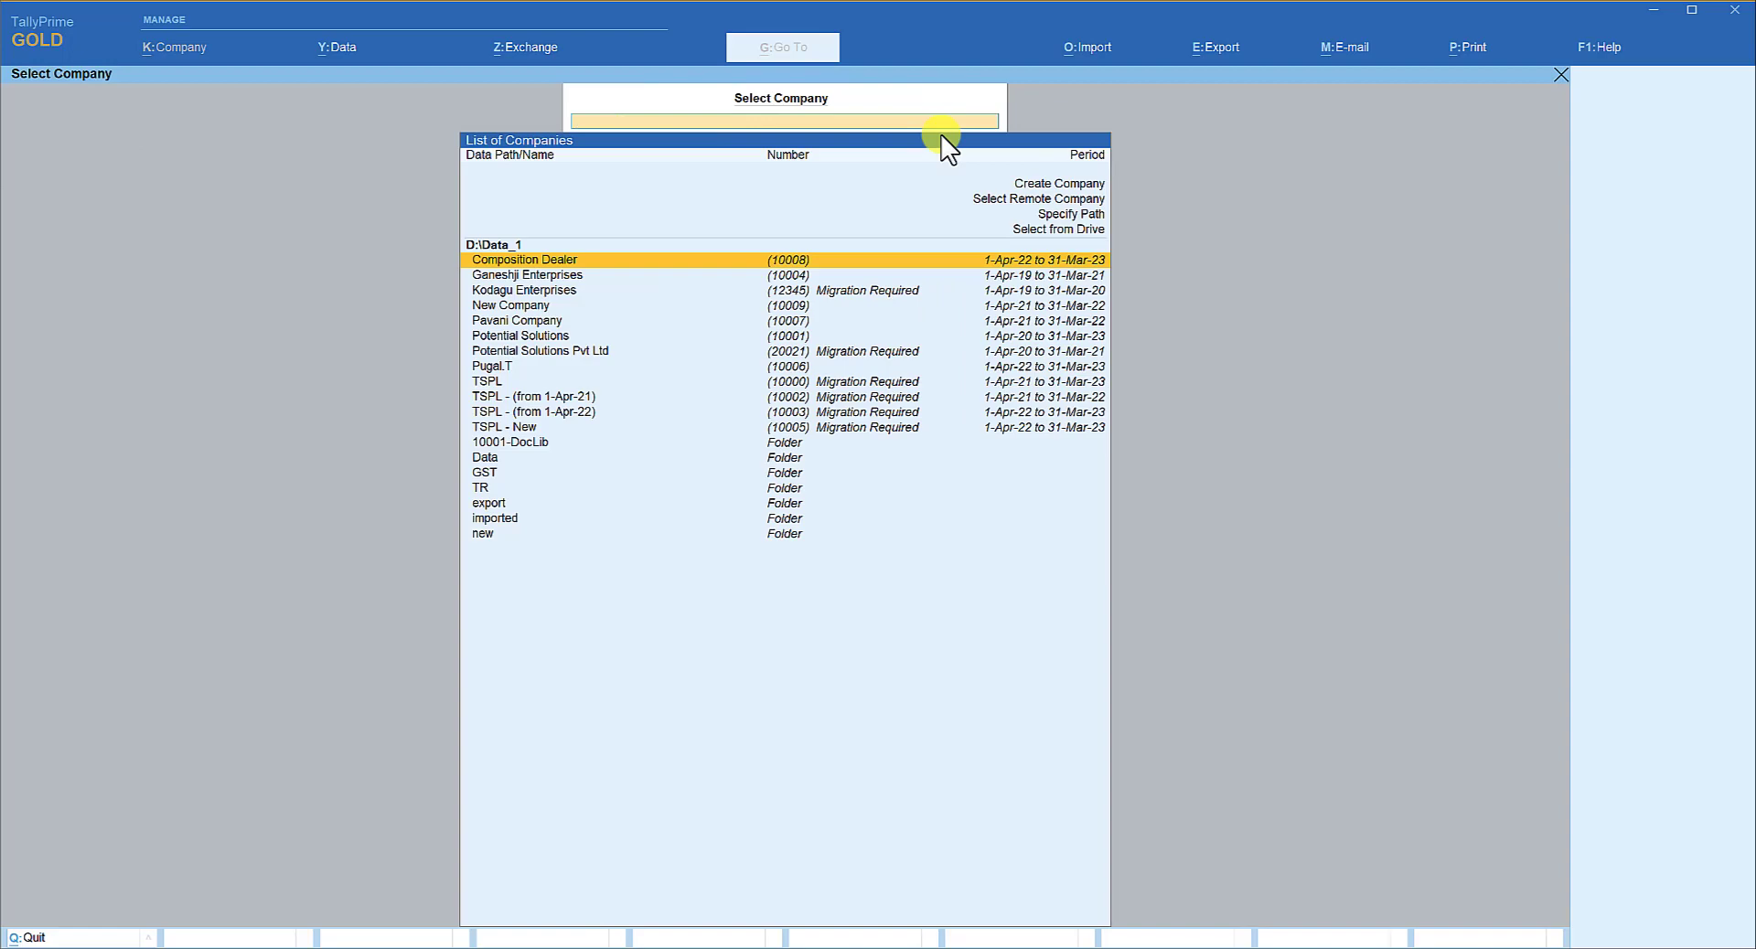
pyautogui.press('Down')
pyautogui.press('Down')
pyautogui.press('Down')
pyautogui.press('Down')
pyautogui.press('Down')
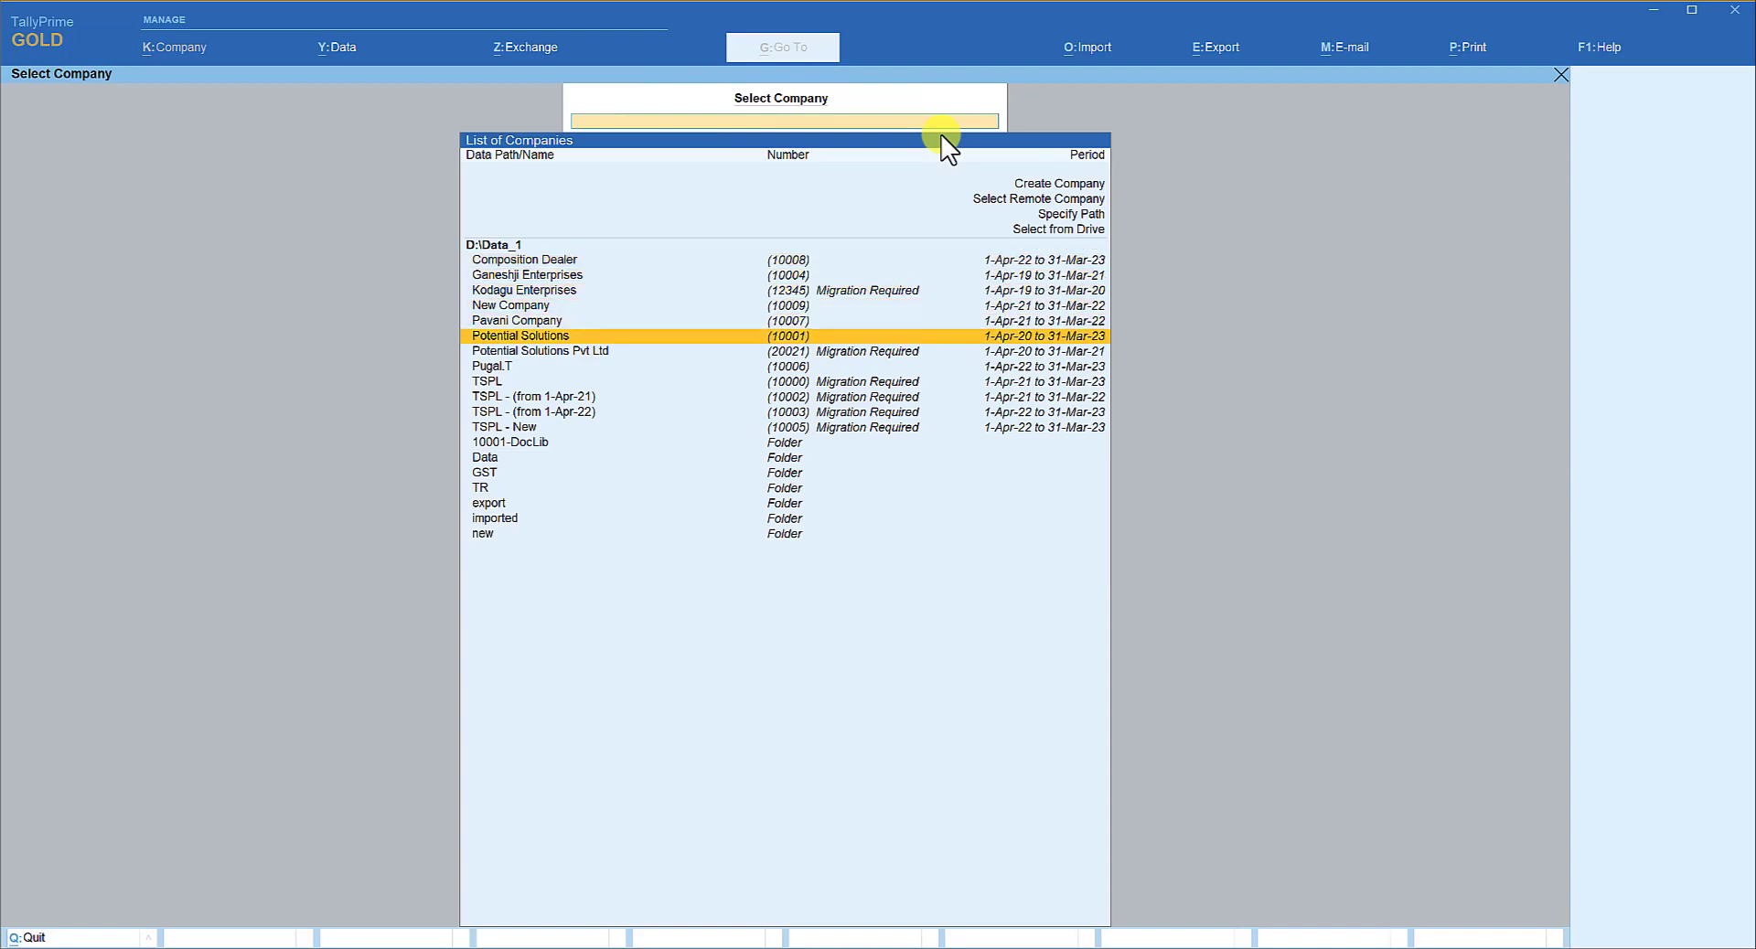
pyautogui.press('Return')
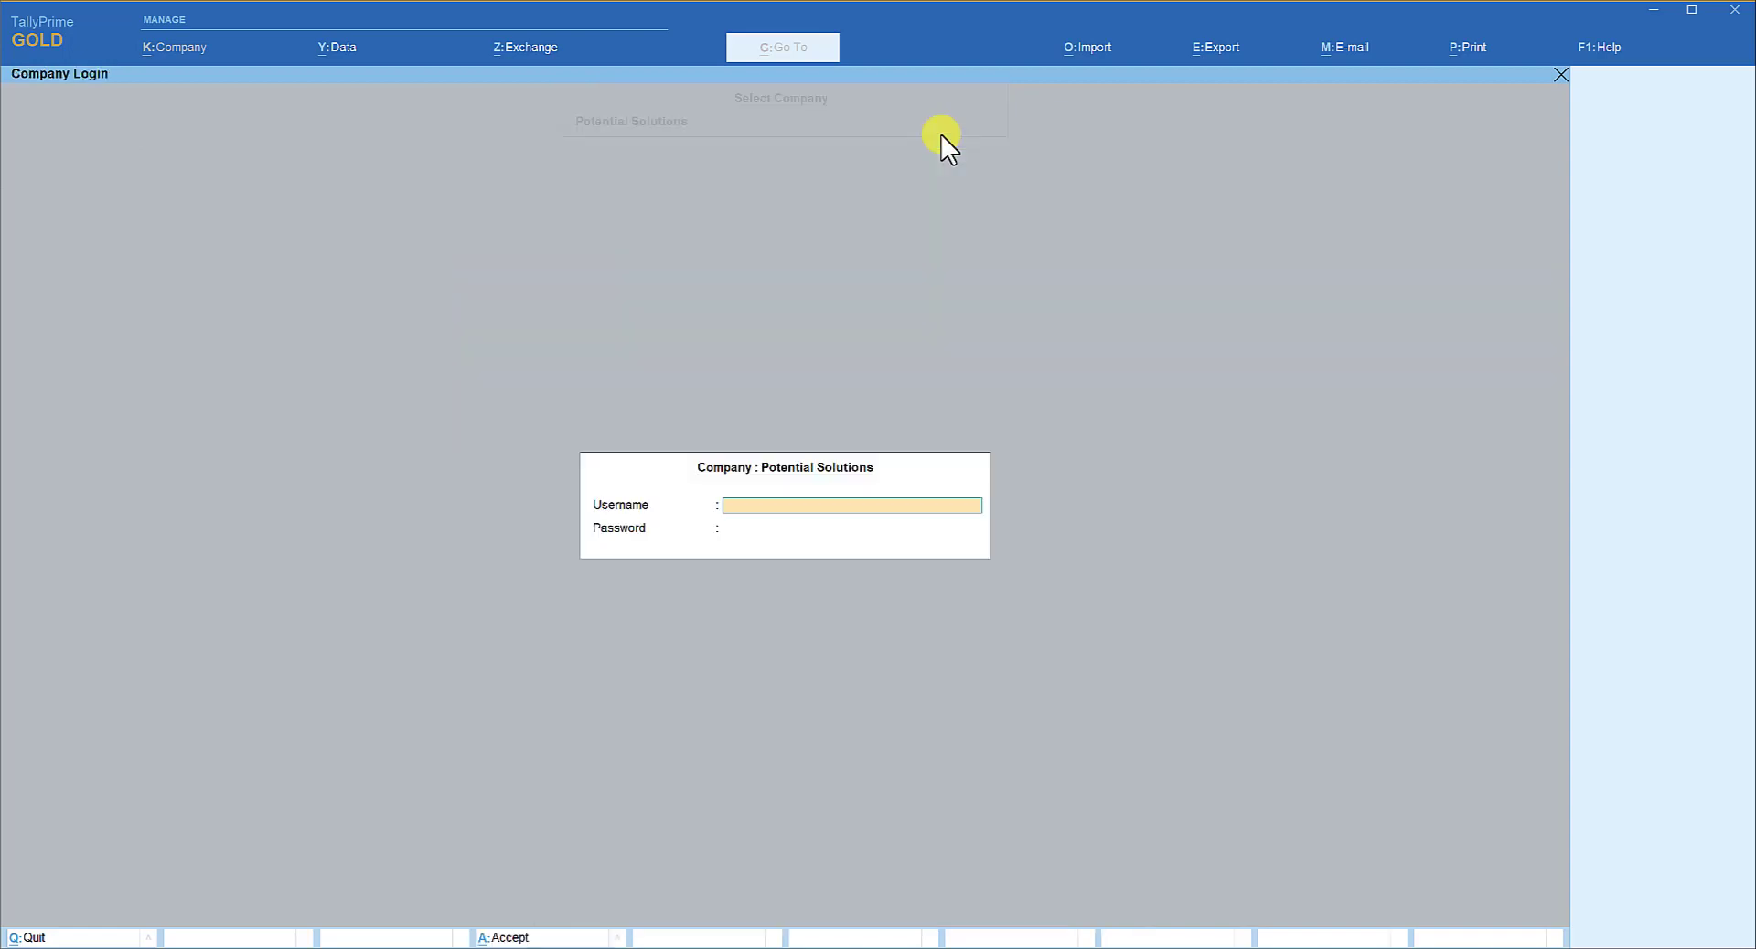
# Enter the username and password to reload the Potential Solutions company.
pyautogui.write('a')
pyautogui.press('Return')
pyautogui.press('Return')
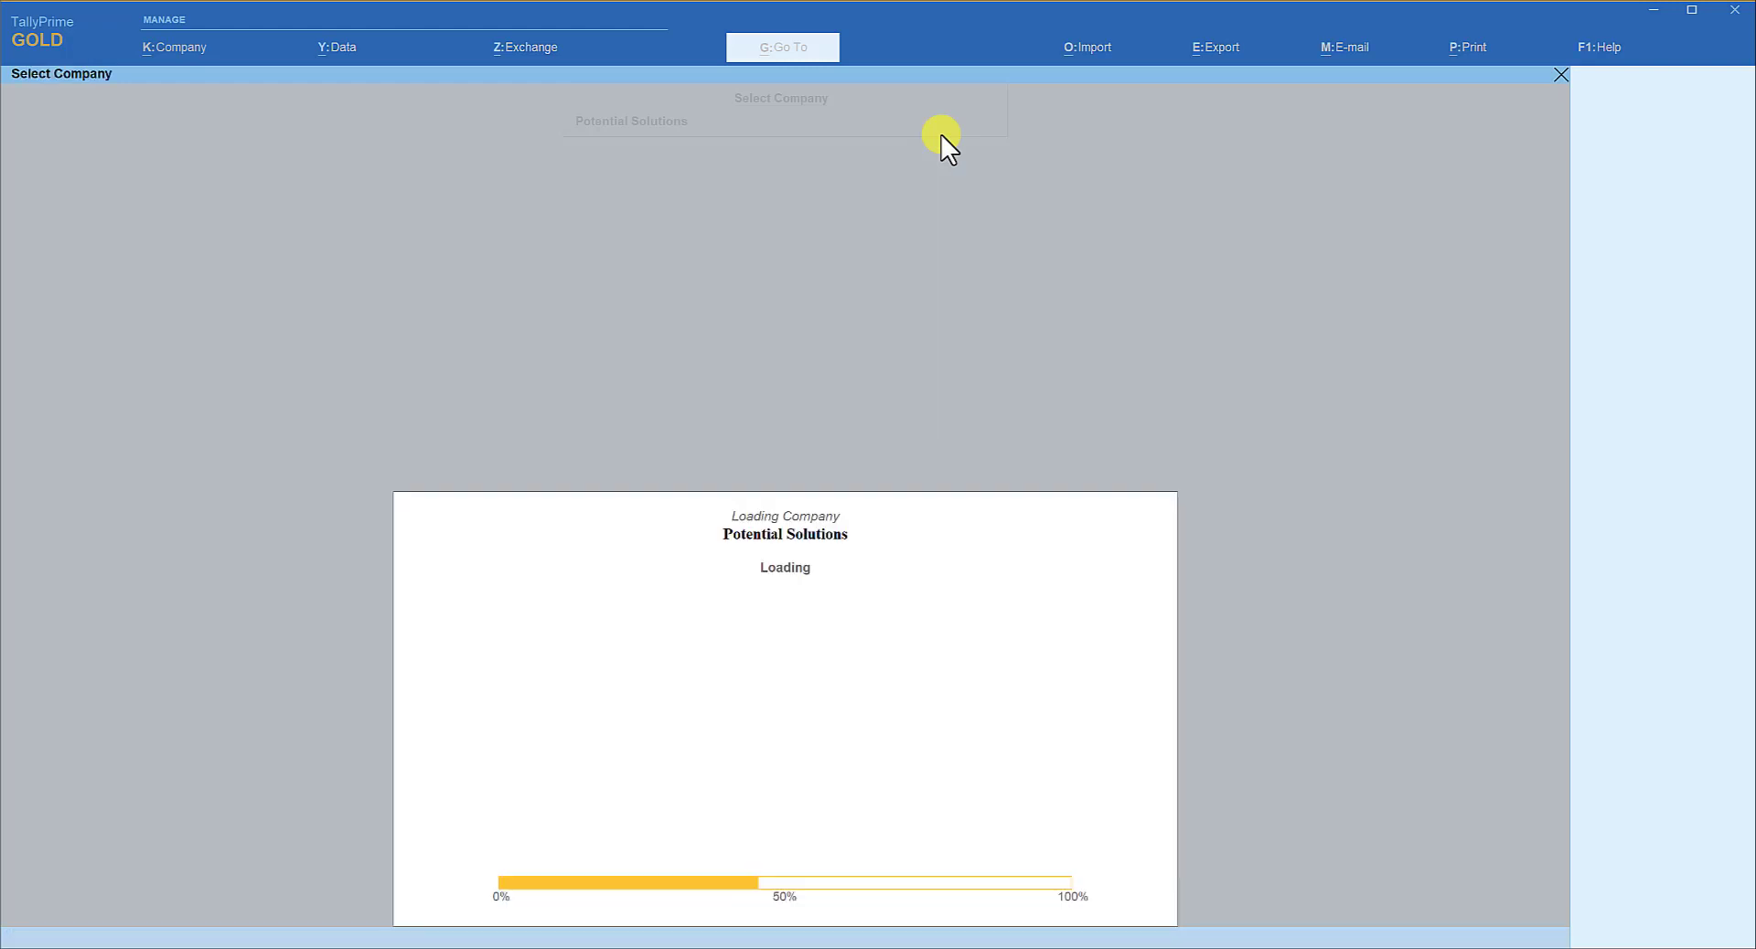
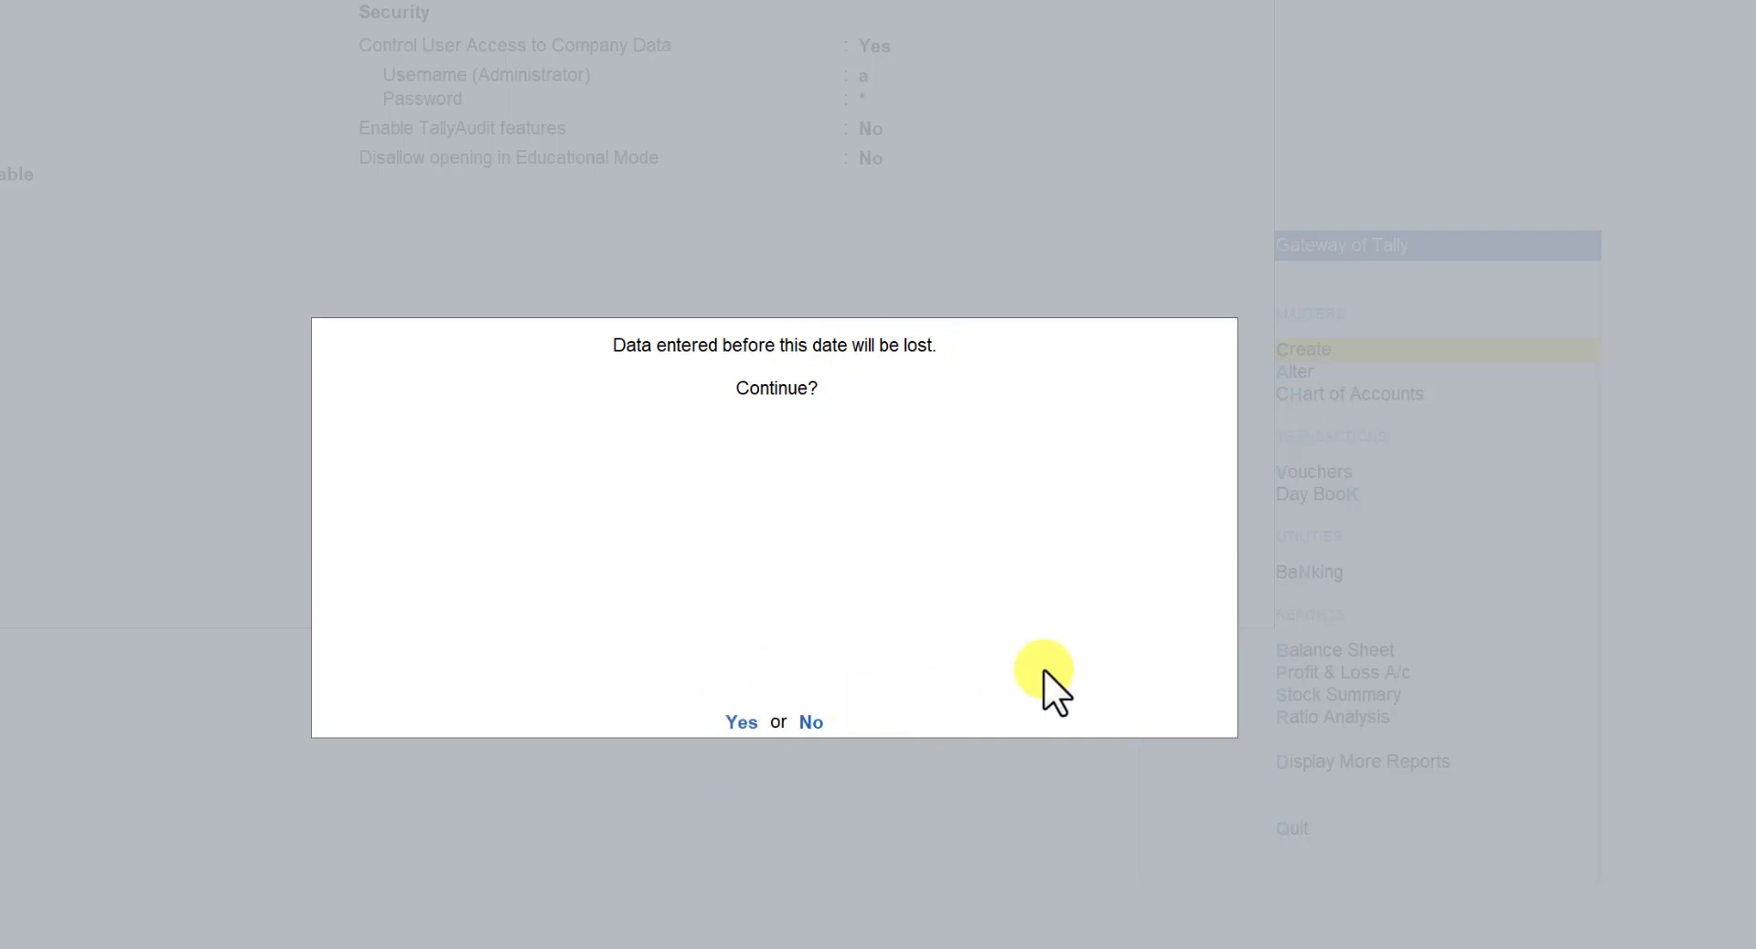
# Try to begin the company's financial year from 1-Apr-22, accepting the data-loss warnings, and quit the company alteration without saving.
pyautogui.press('y')
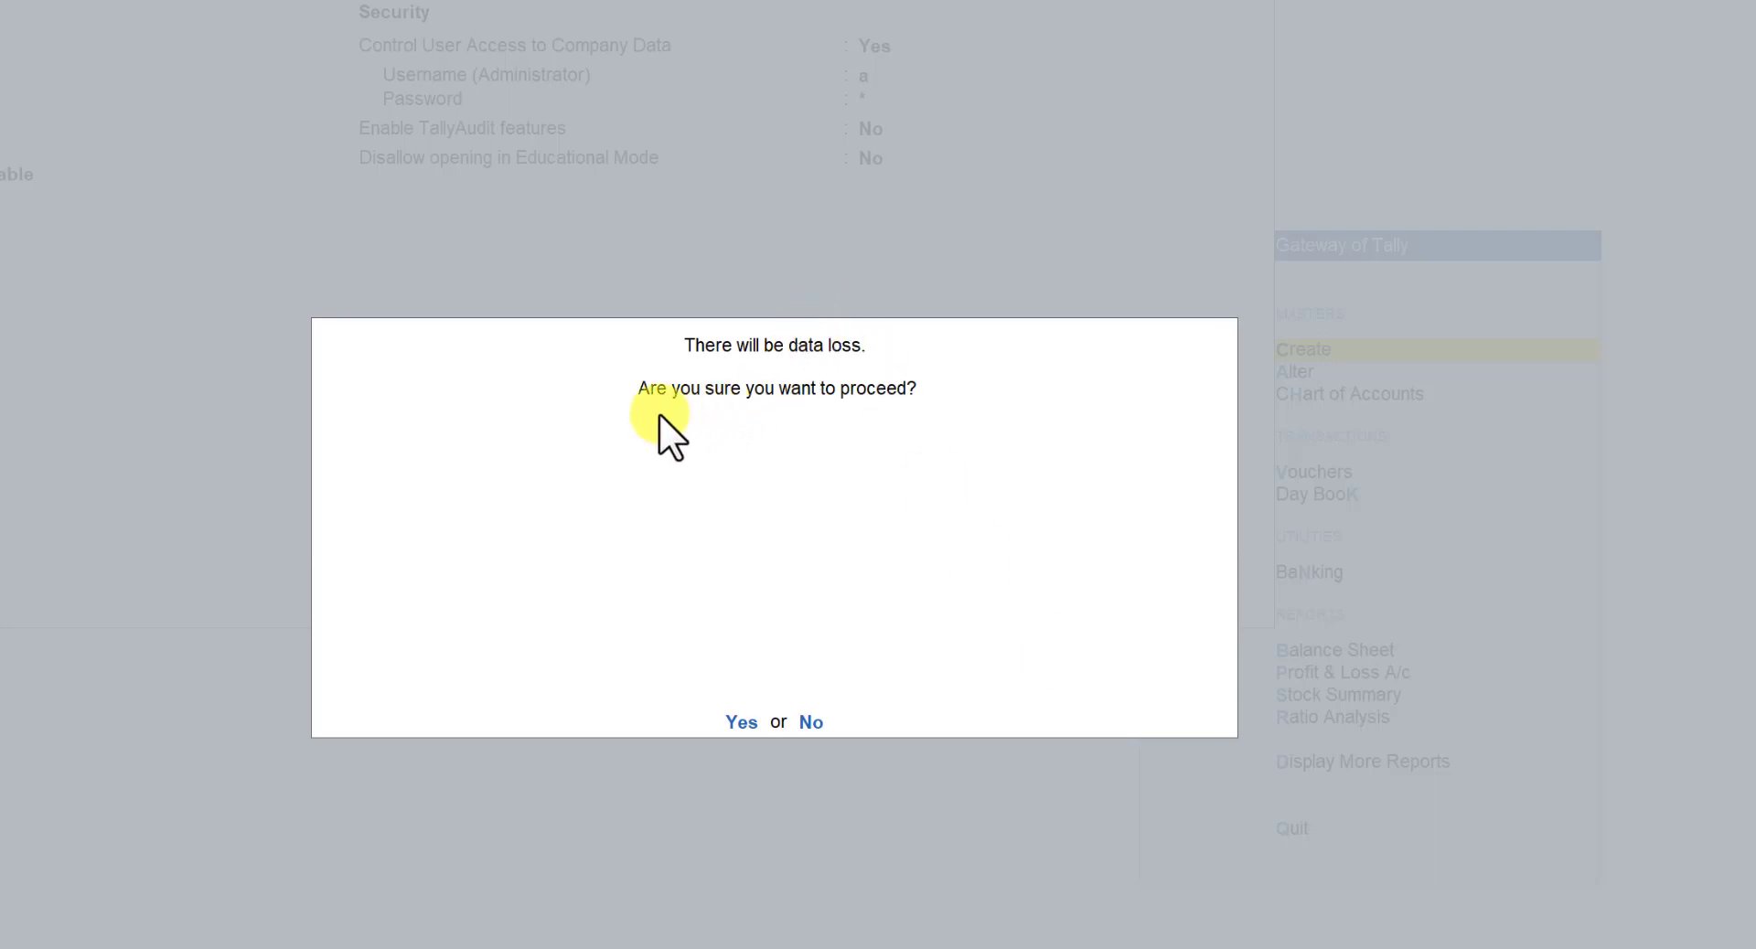
pyautogui.press('y')
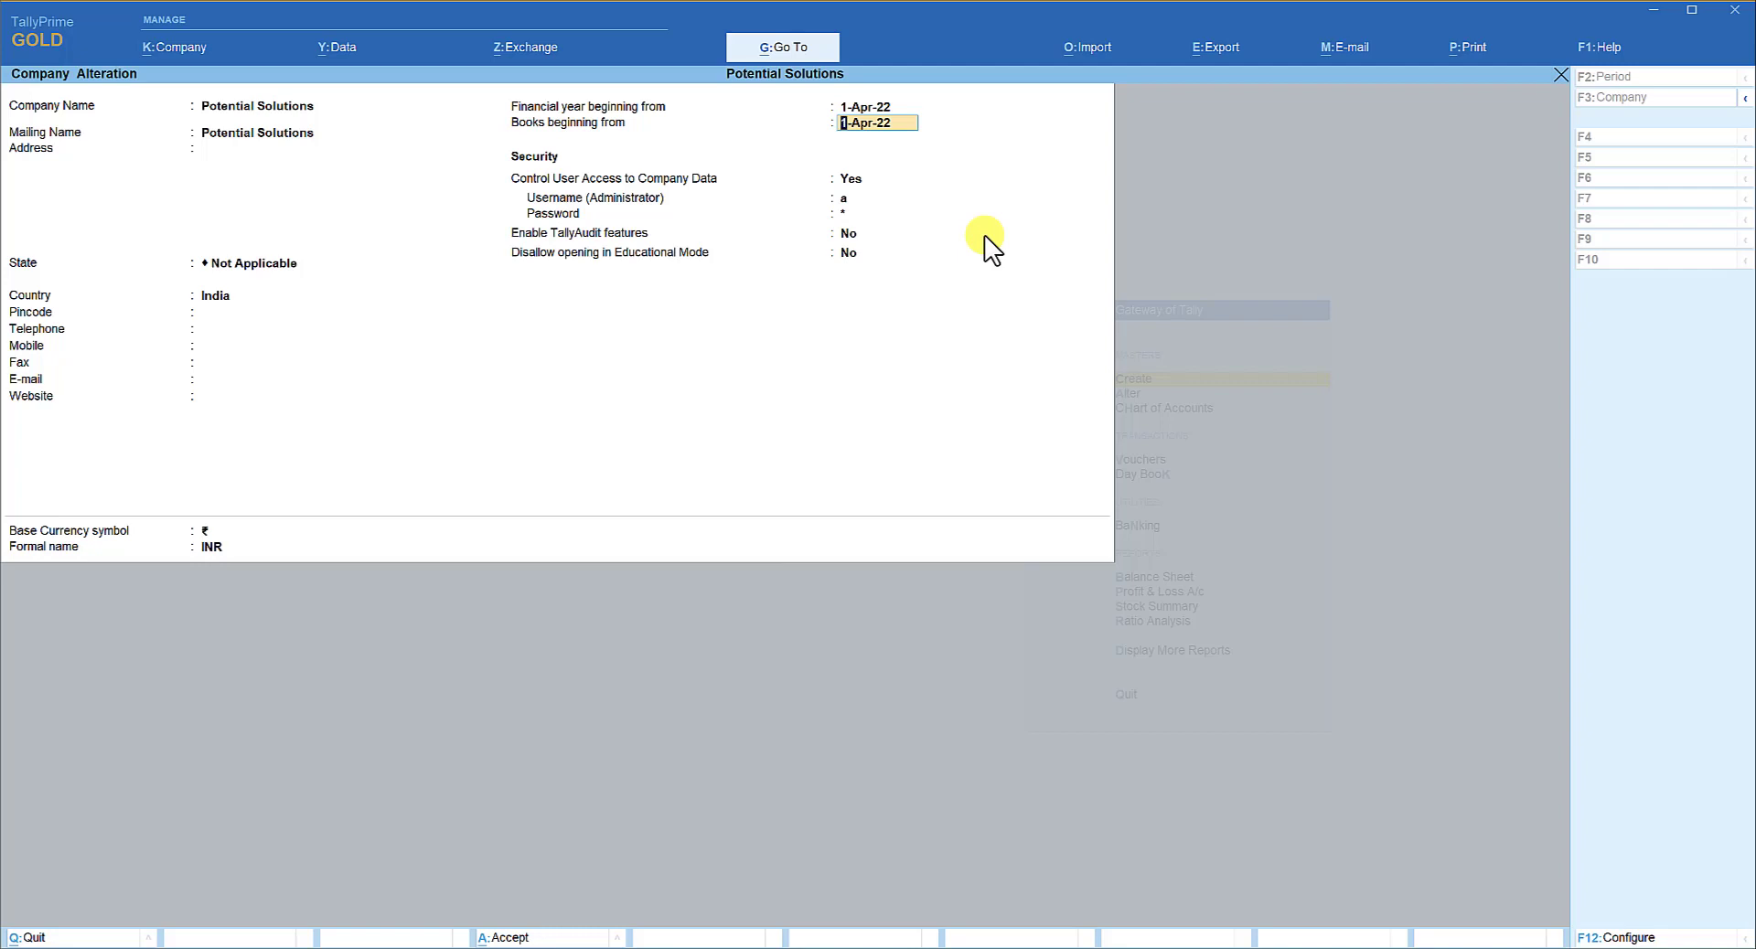
pyautogui.press('Escape')
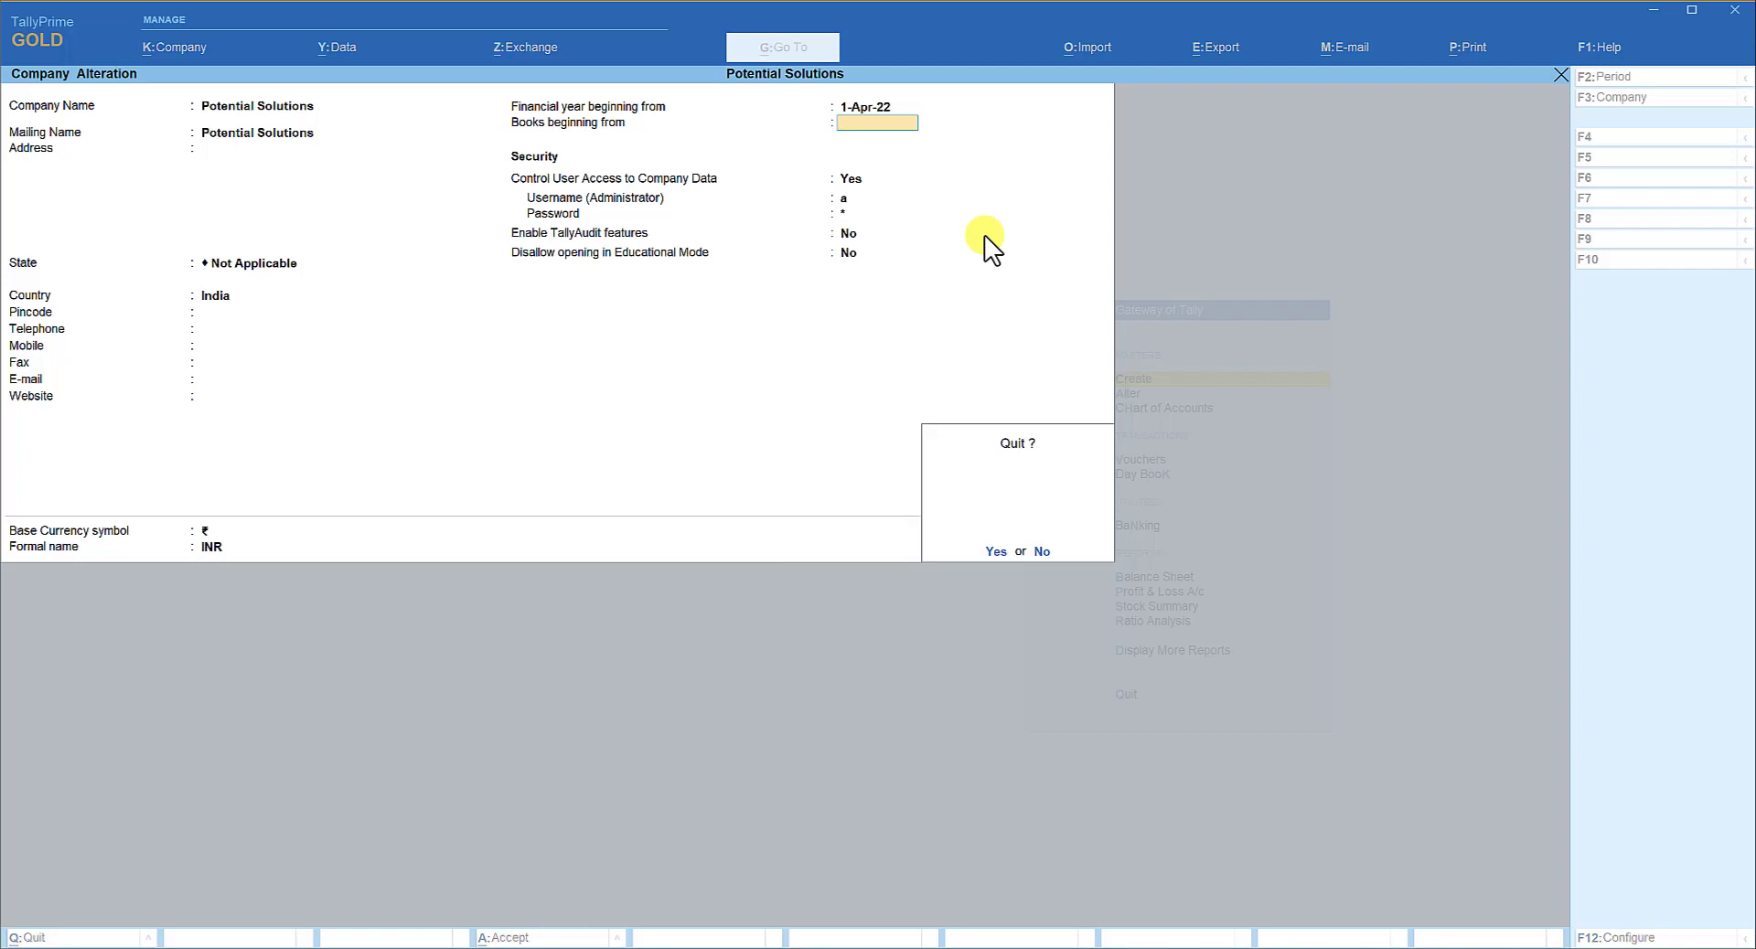
pyautogui.press('Return')
pyautogui.press('Escape')
pyautogui.press('n')
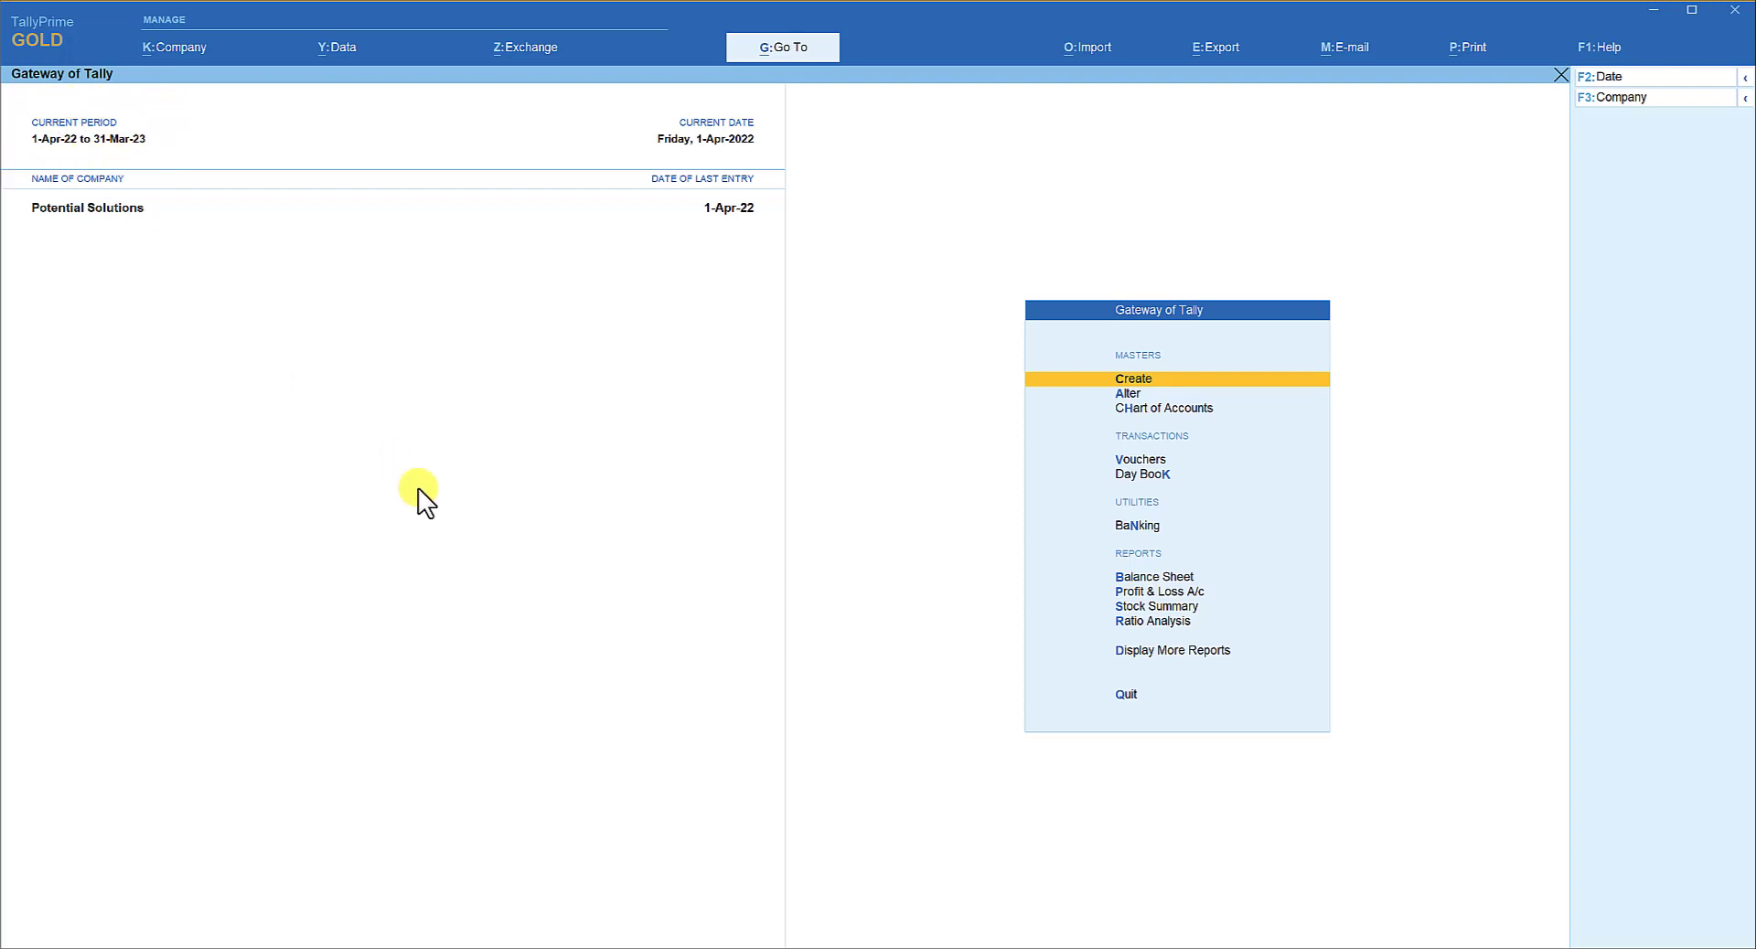
# Open the Day Book report for 1-Apr-22 to examine the recorded vouchers.
pyautogui.press('d')
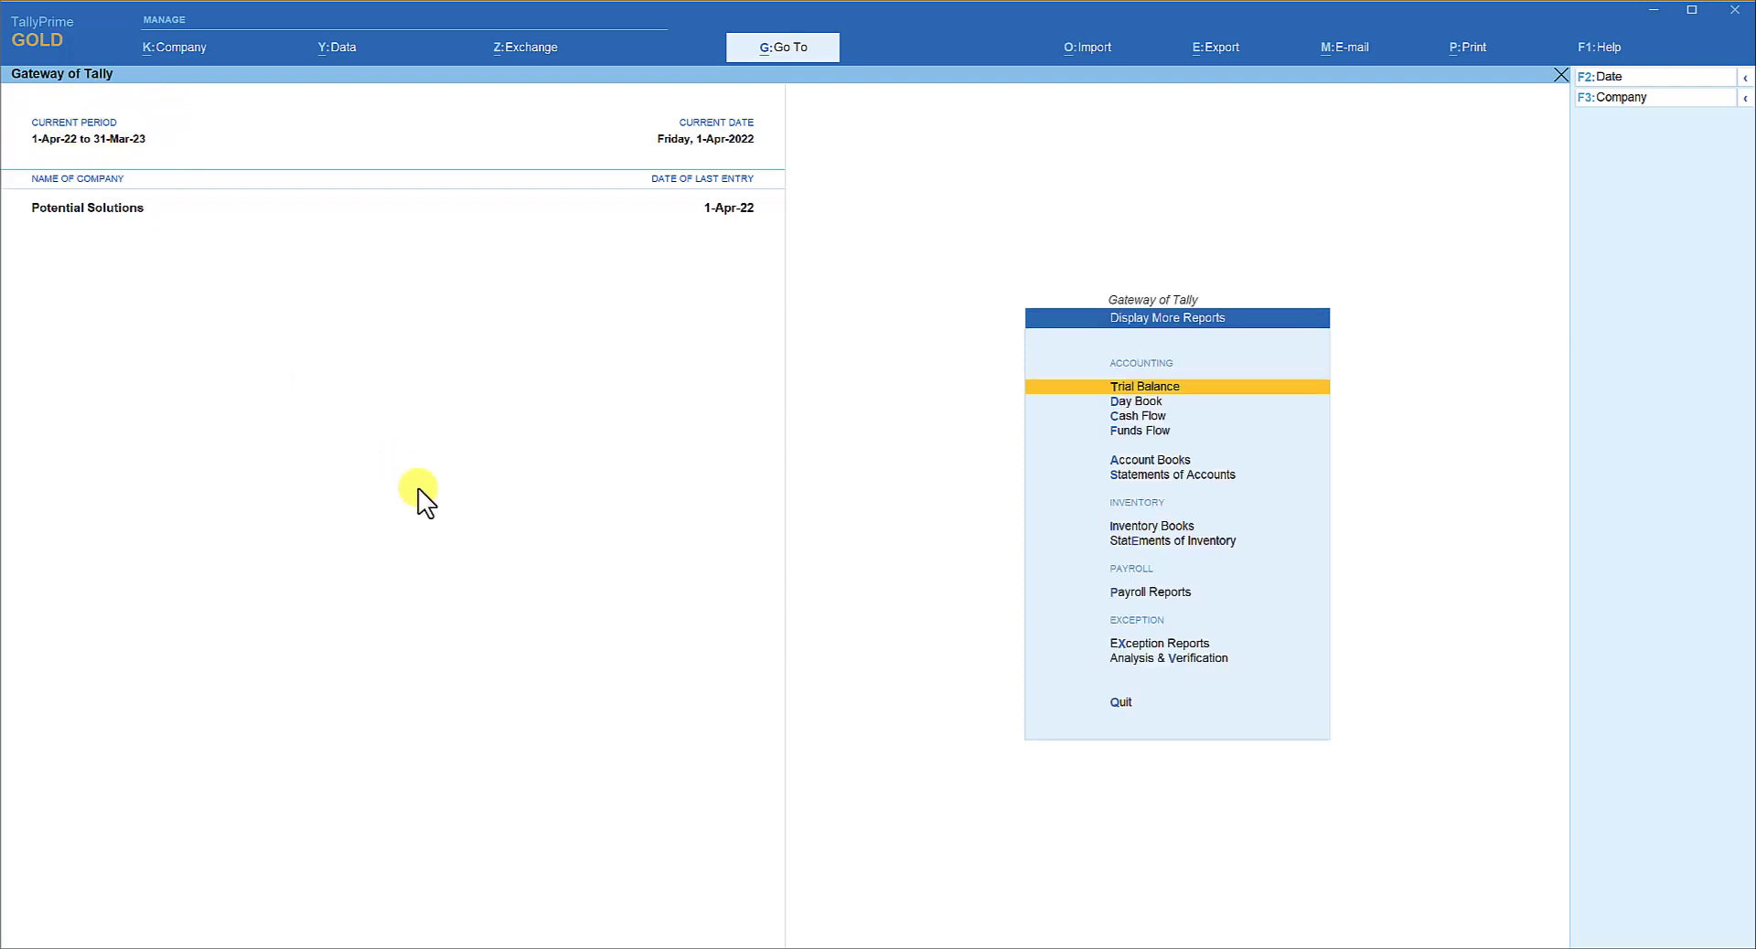
pyautogui.press('d')
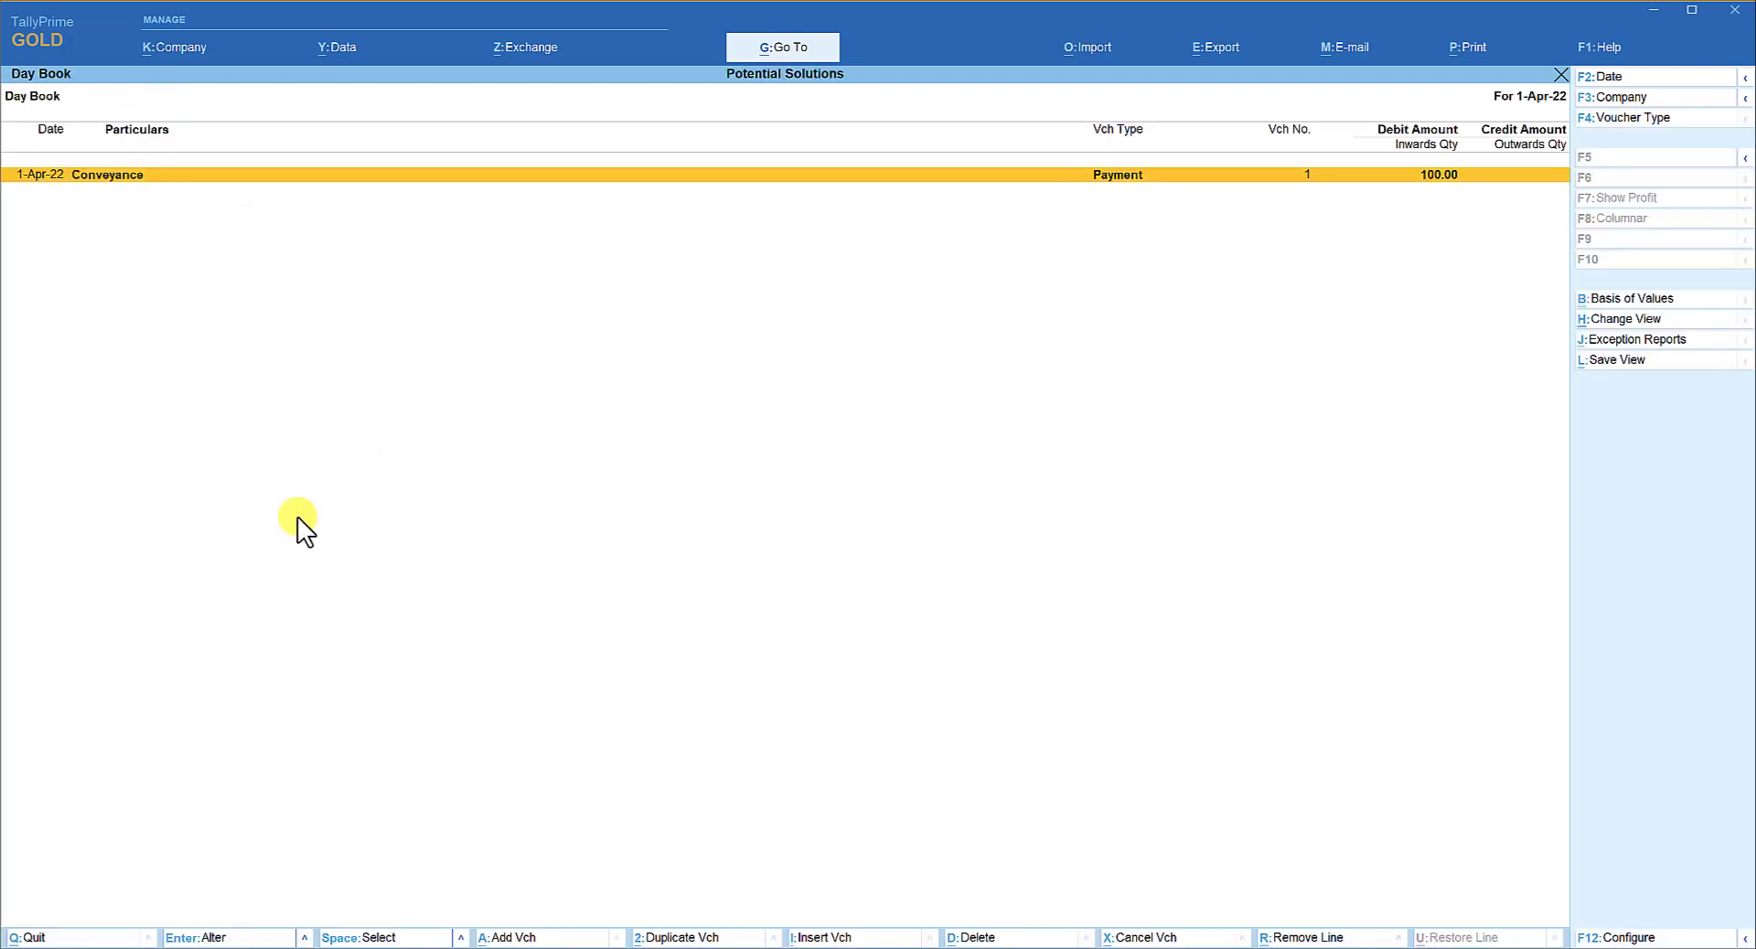
# Delete the Conveyance payment voucher dated 1-Apr-22 from the Day Book and leave the report.
pyautogui.press('alt')
pyautogui.hotkey('alt', 'd')
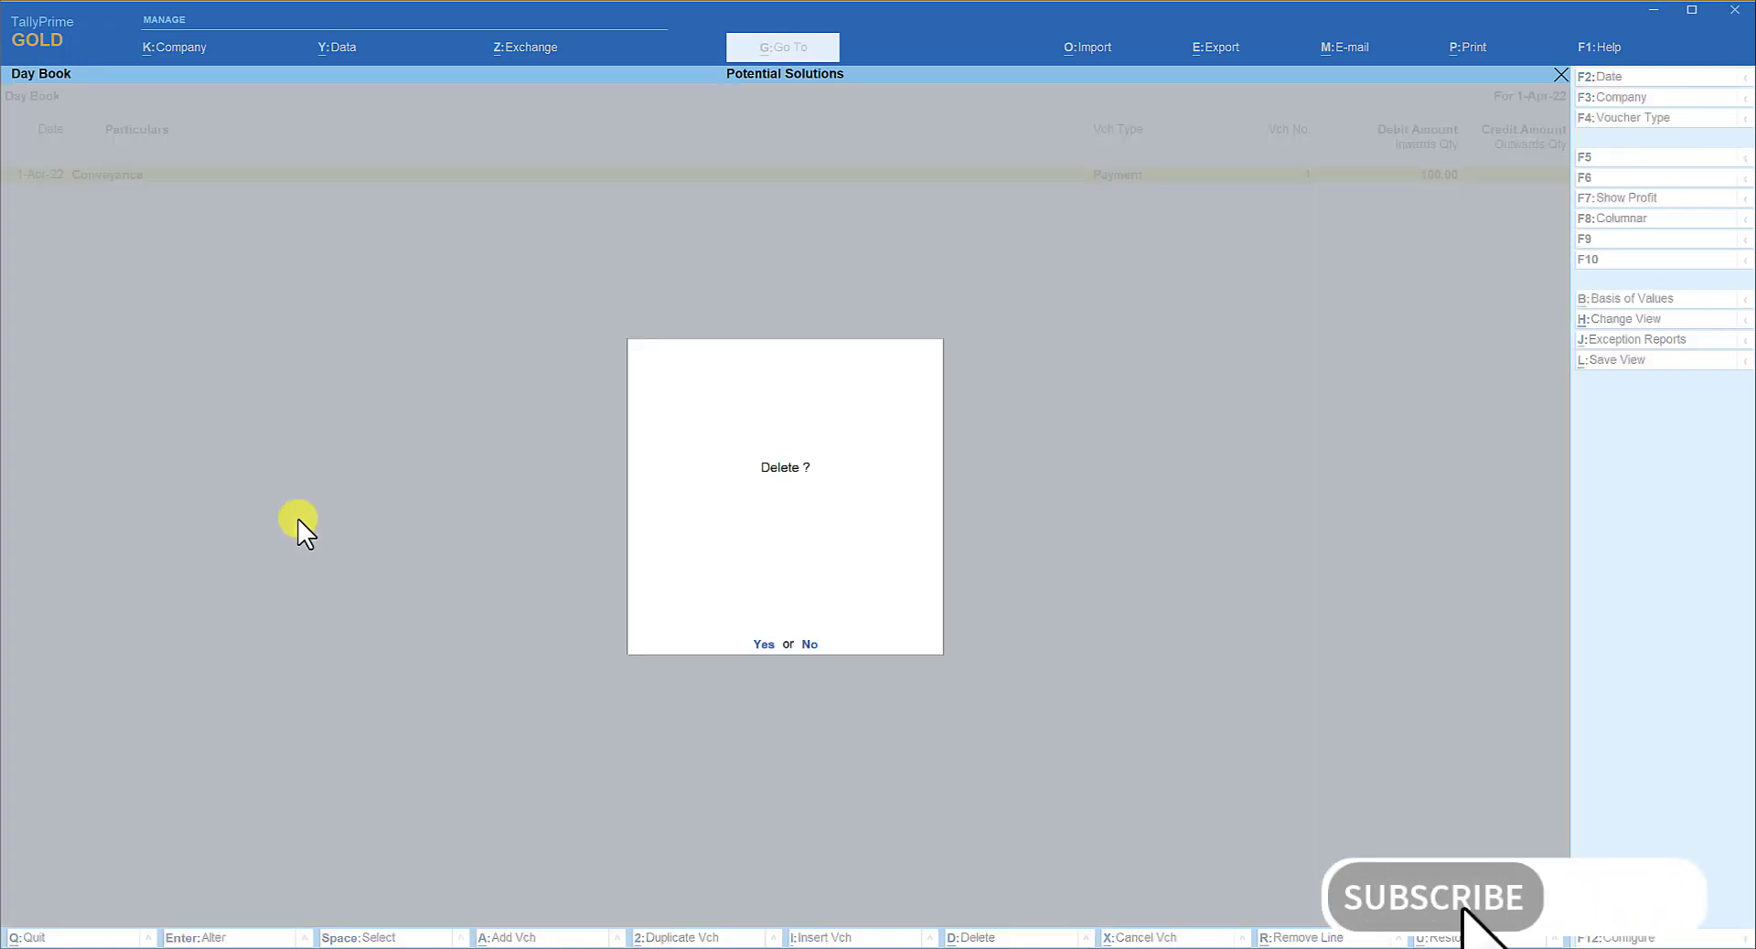
pyautogui.press('y')
pyautogui.press('Escape')
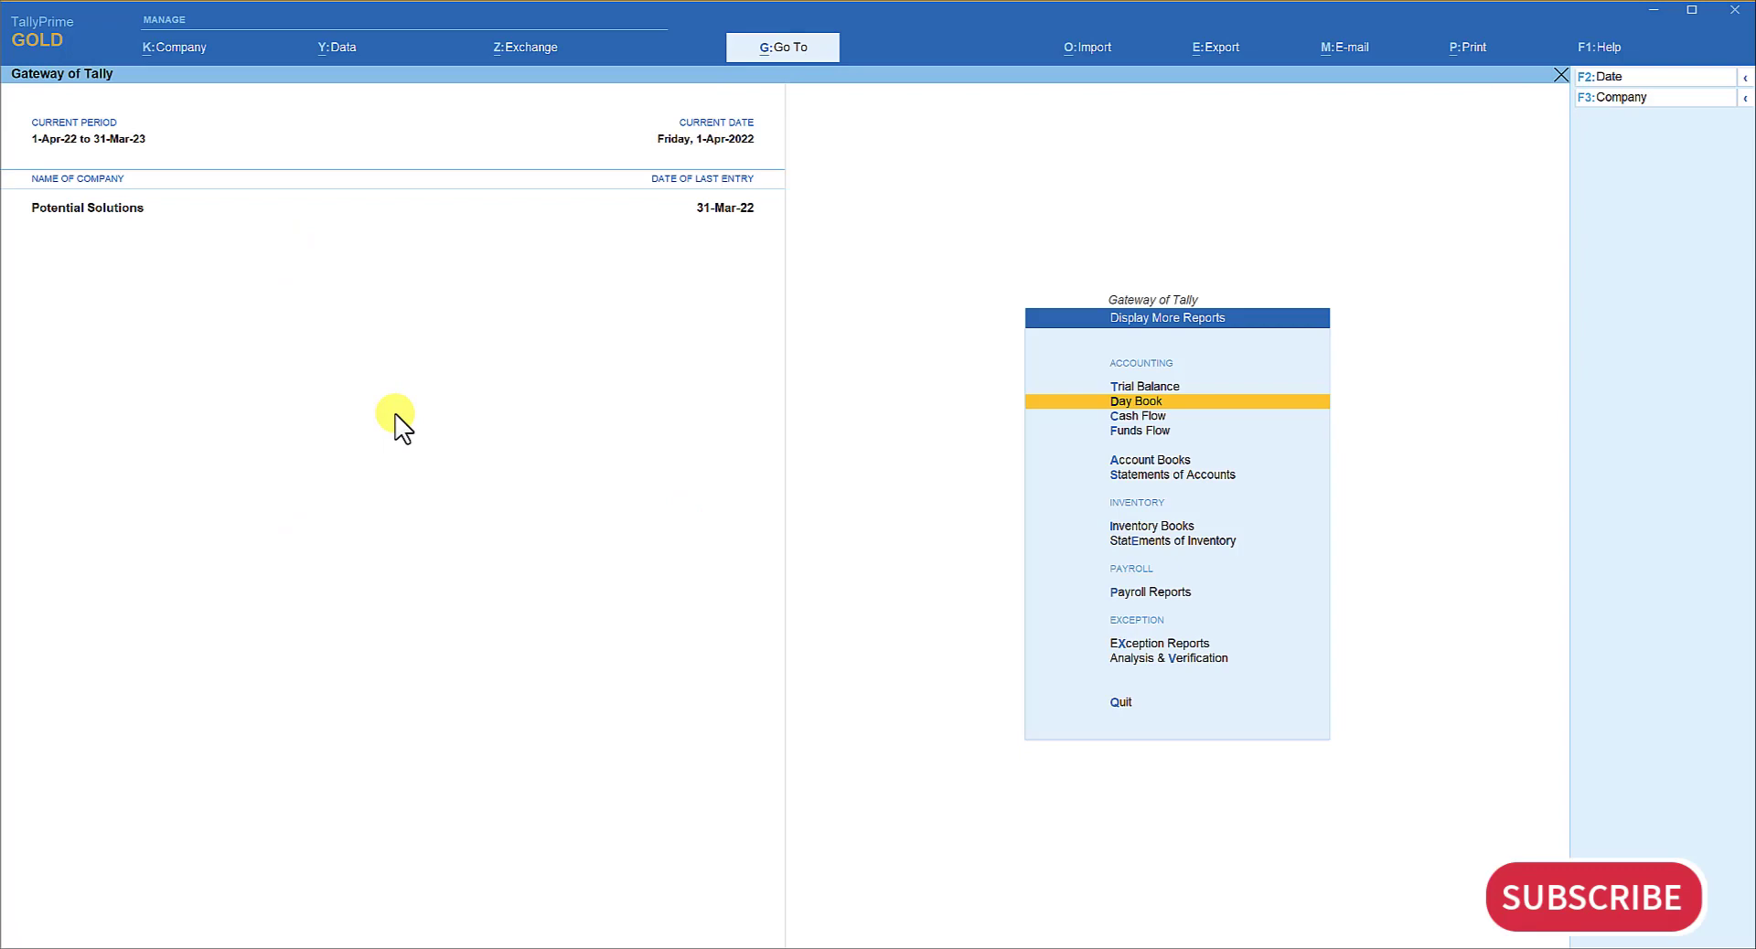
# Shut the Potential Solutions company and select it again from the D:\Data_1 company list.
pyautogui.press('ctrl')
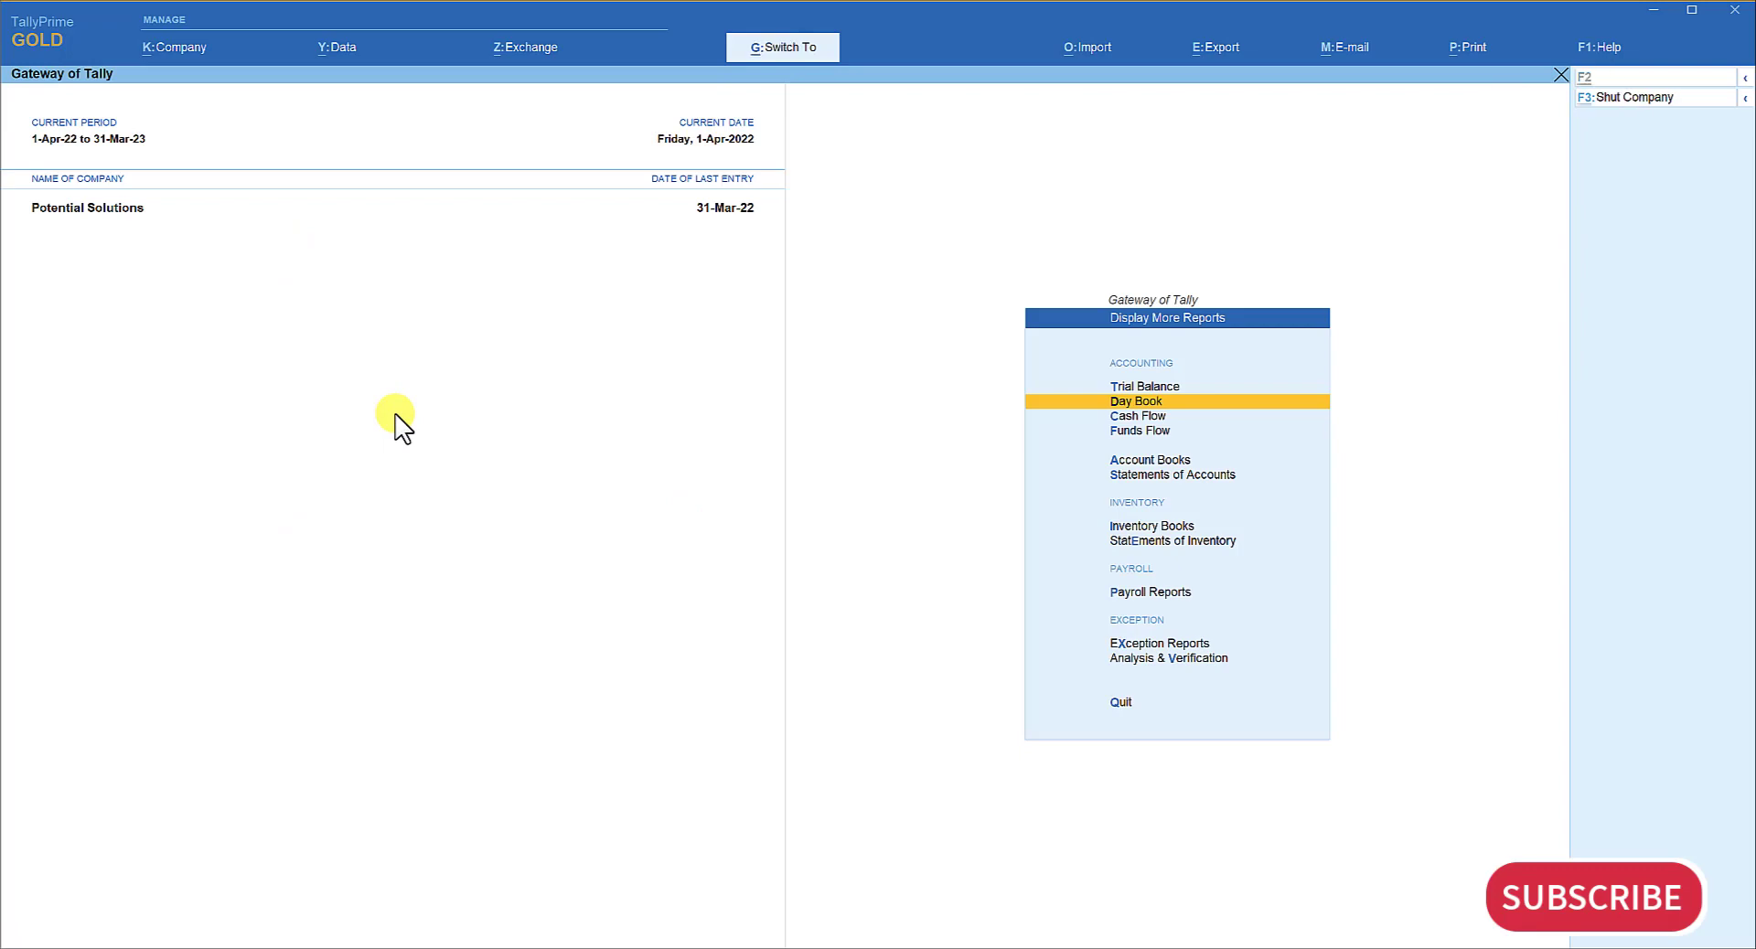
pyautogui.hotkey('ctrl', 'F3')
pyautogui.press('Return')
pyautogui.press('Down')
pyautogui.press('Down')
pyautogui.press('Down')
pyautogui.press('Down')
pyautogui.press('Down')
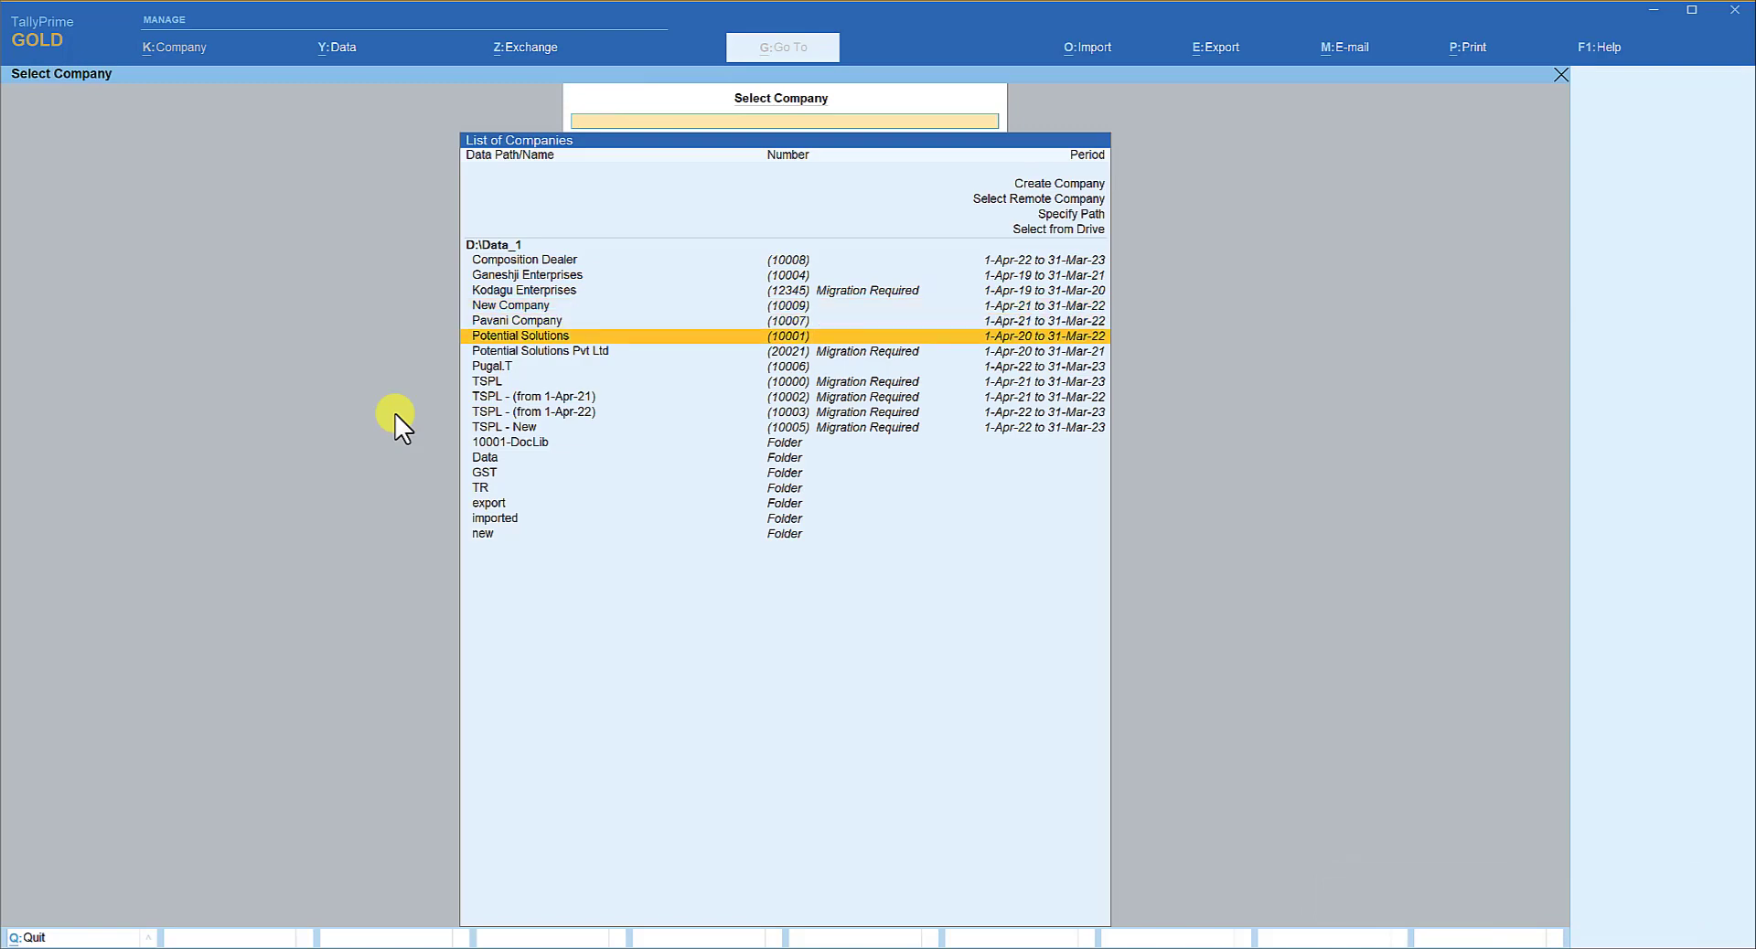
pyautogui.press('Return')
# Log in to Potential Solutions with the company username and password.
pyautogui.write('a')
pyautogui.press('Return')
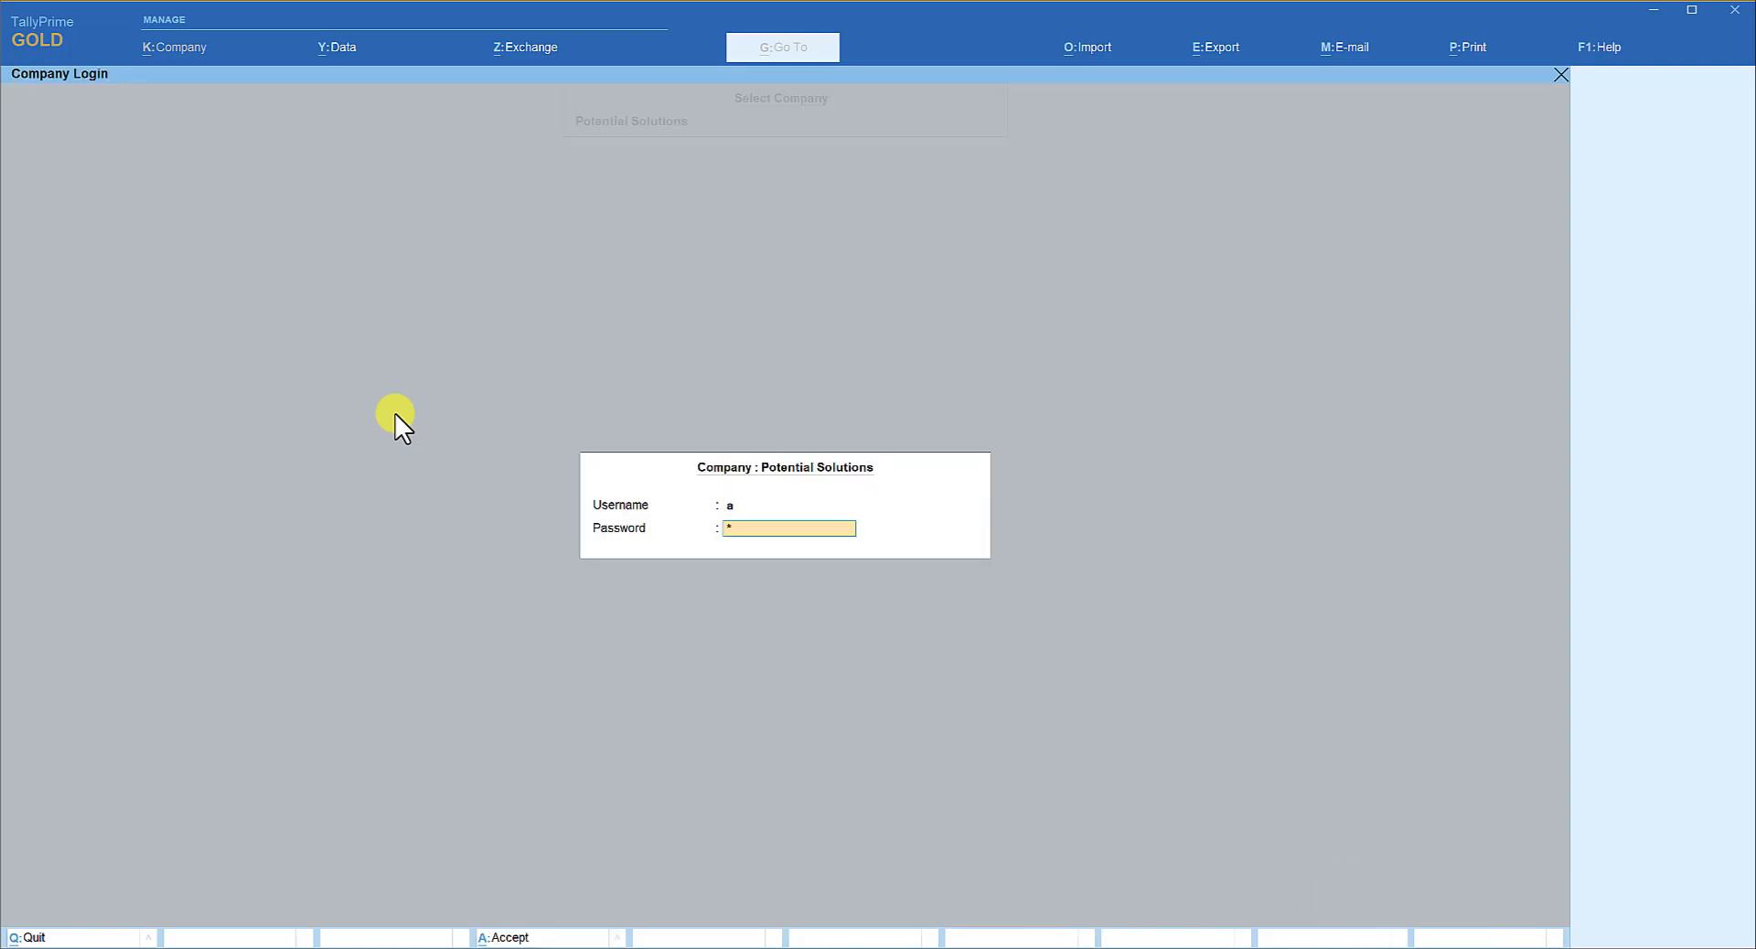
pyautogui.press('Return')
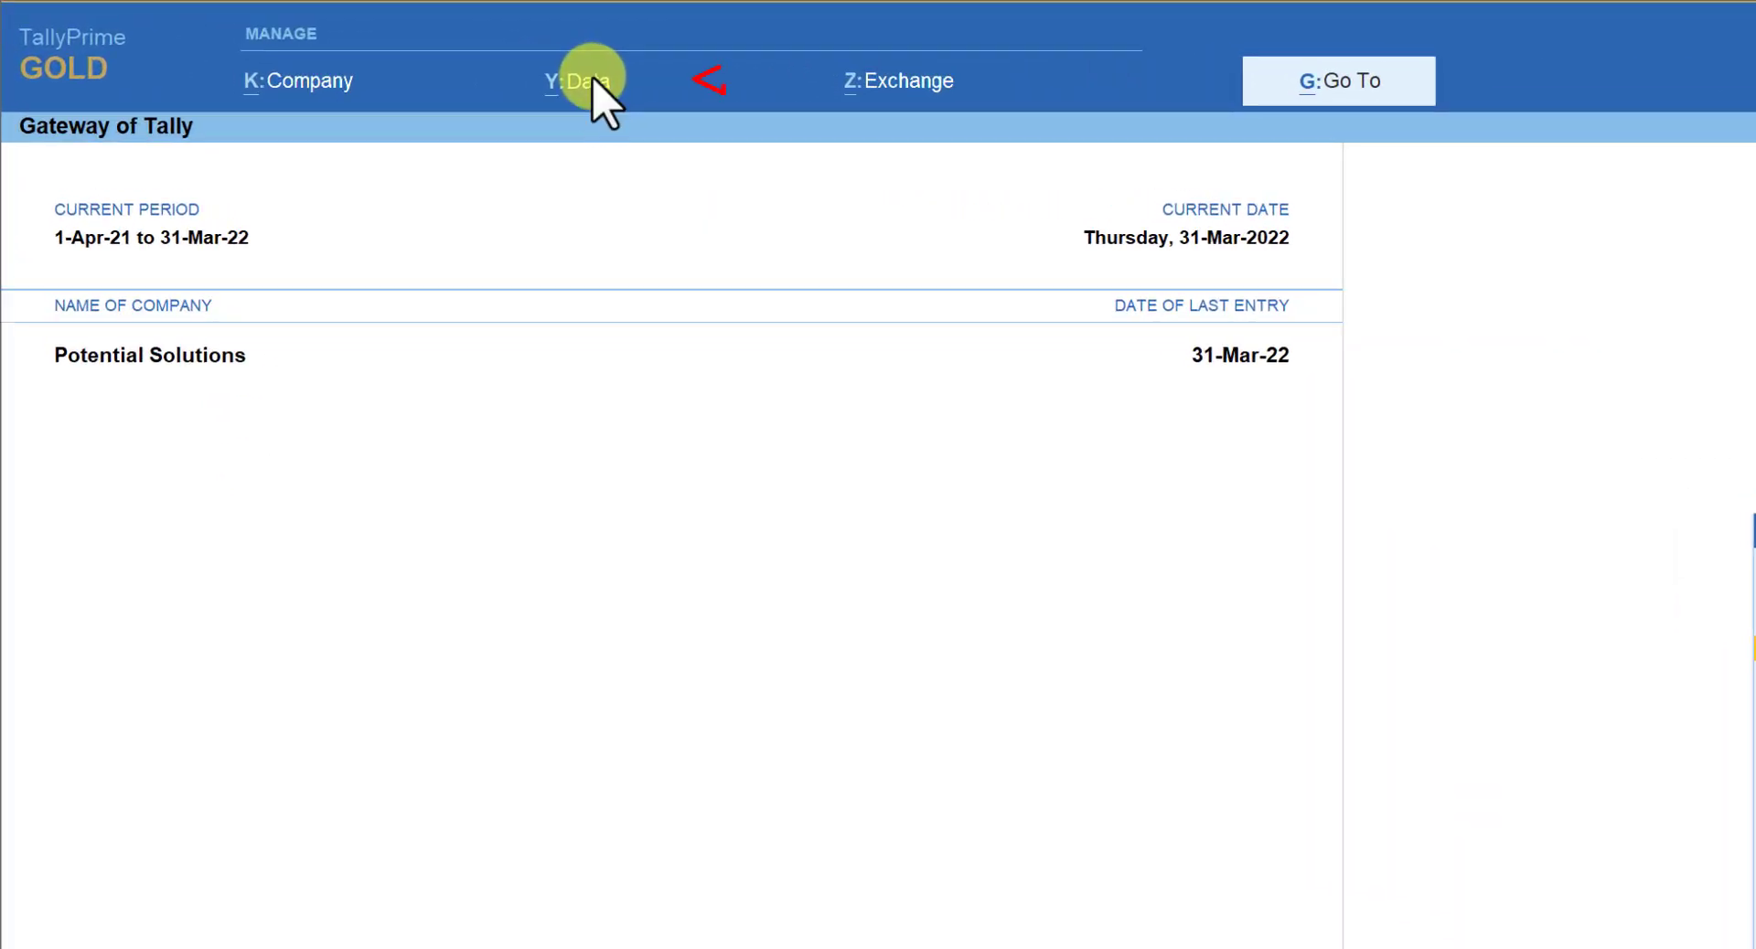
# Verify the Potential Solutions company data for splitting errors, examine the list of errors and close it.
pyautogui.click(593, 82)
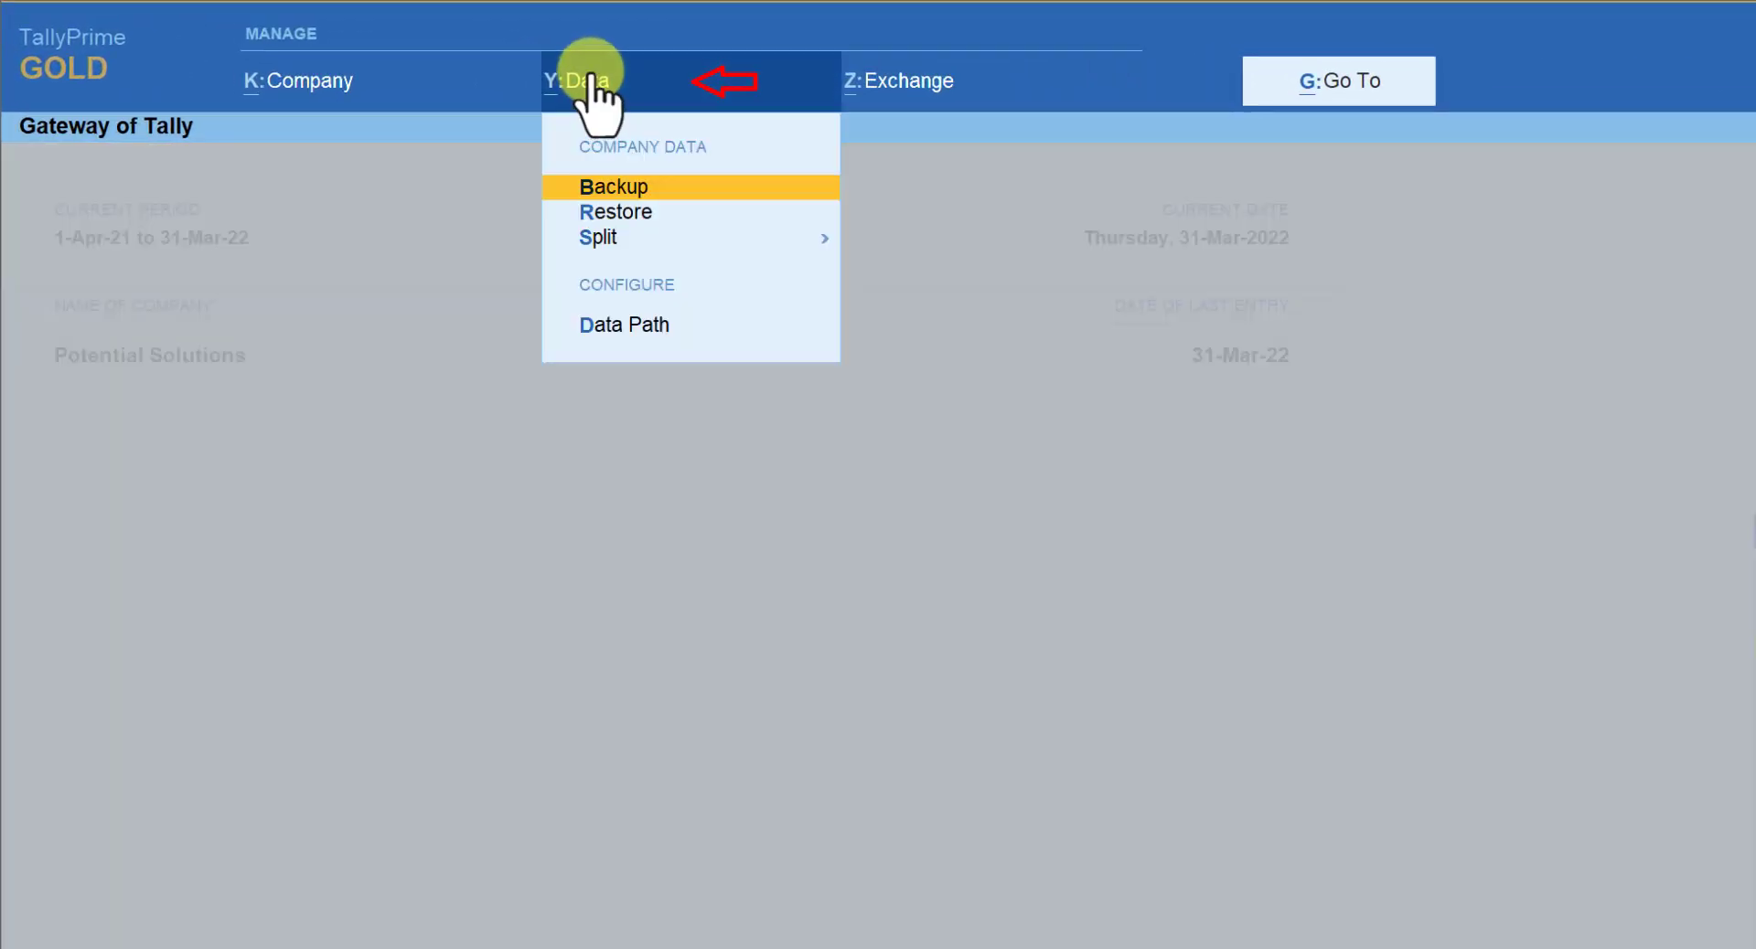
pyautogui.press('Down')
pyautogui.press('Down')
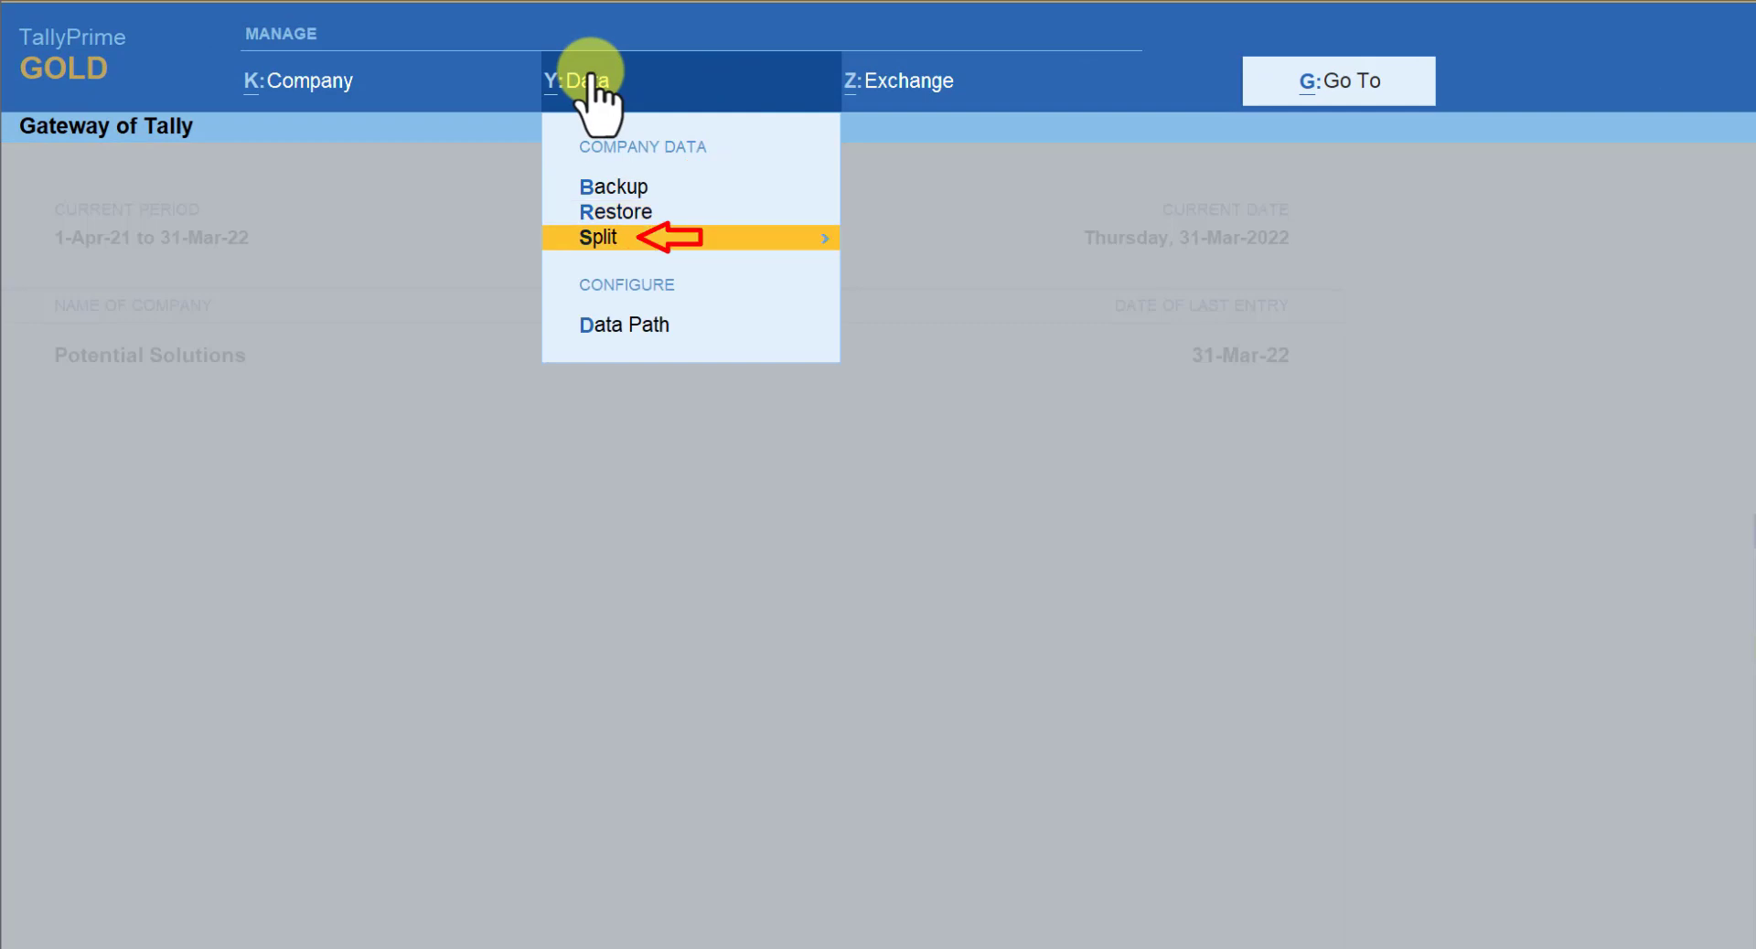
pyautogui.press('Return')
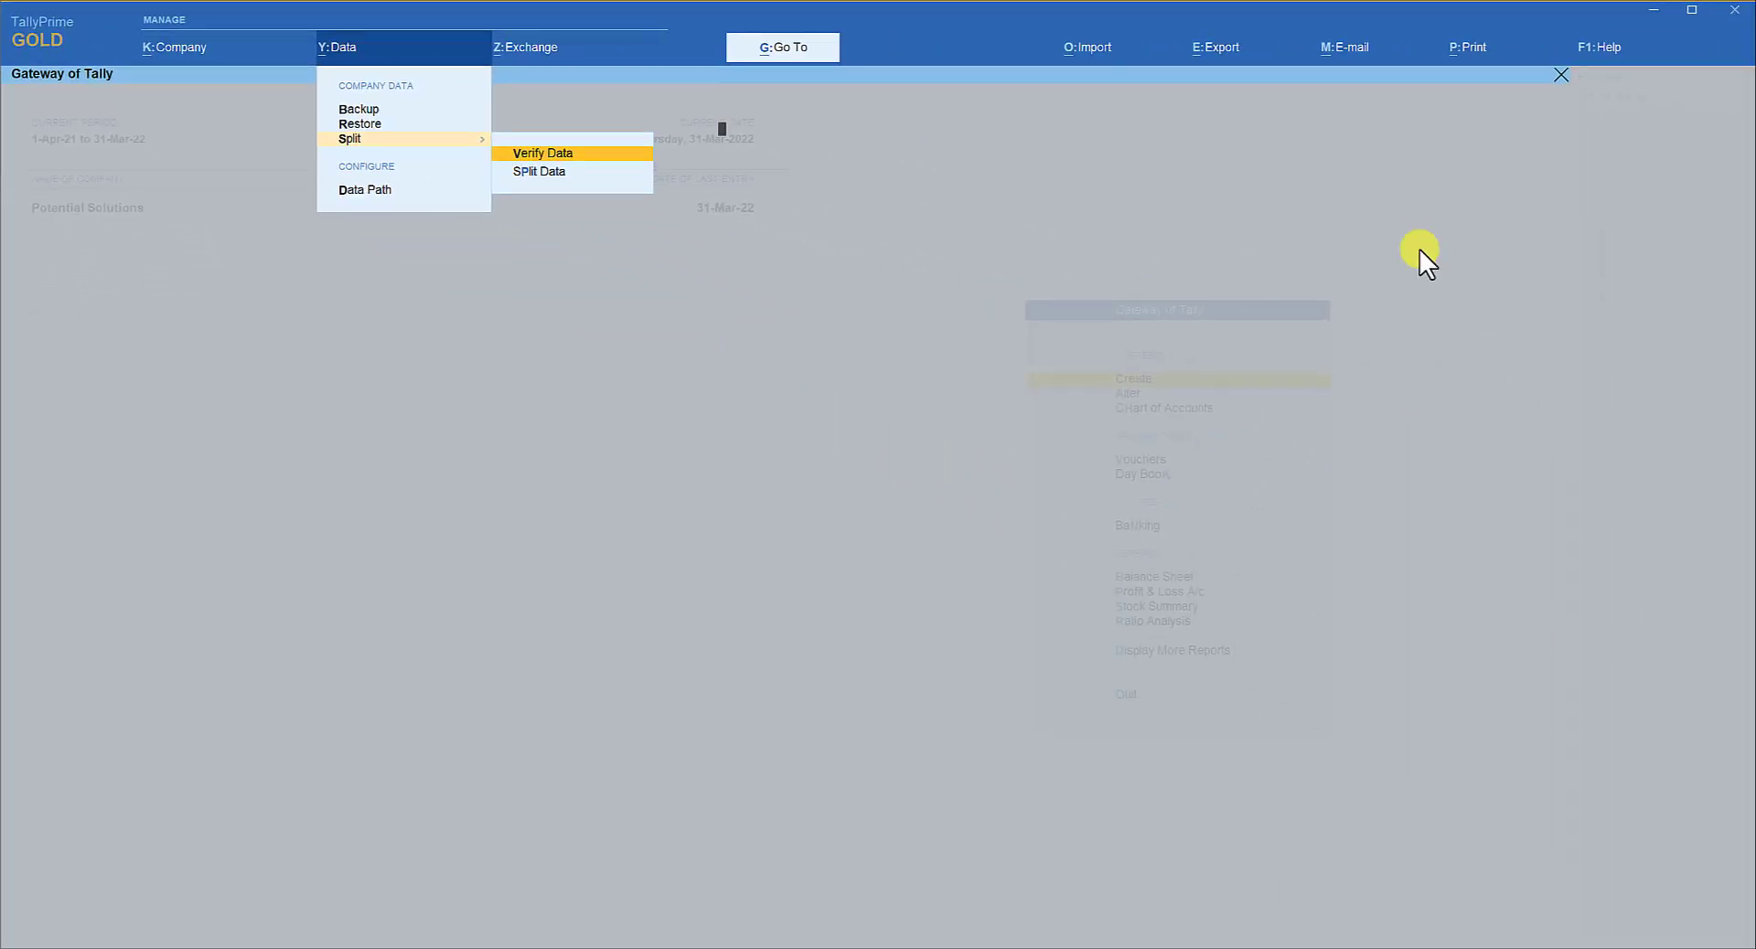
pyautogui.press('Return')
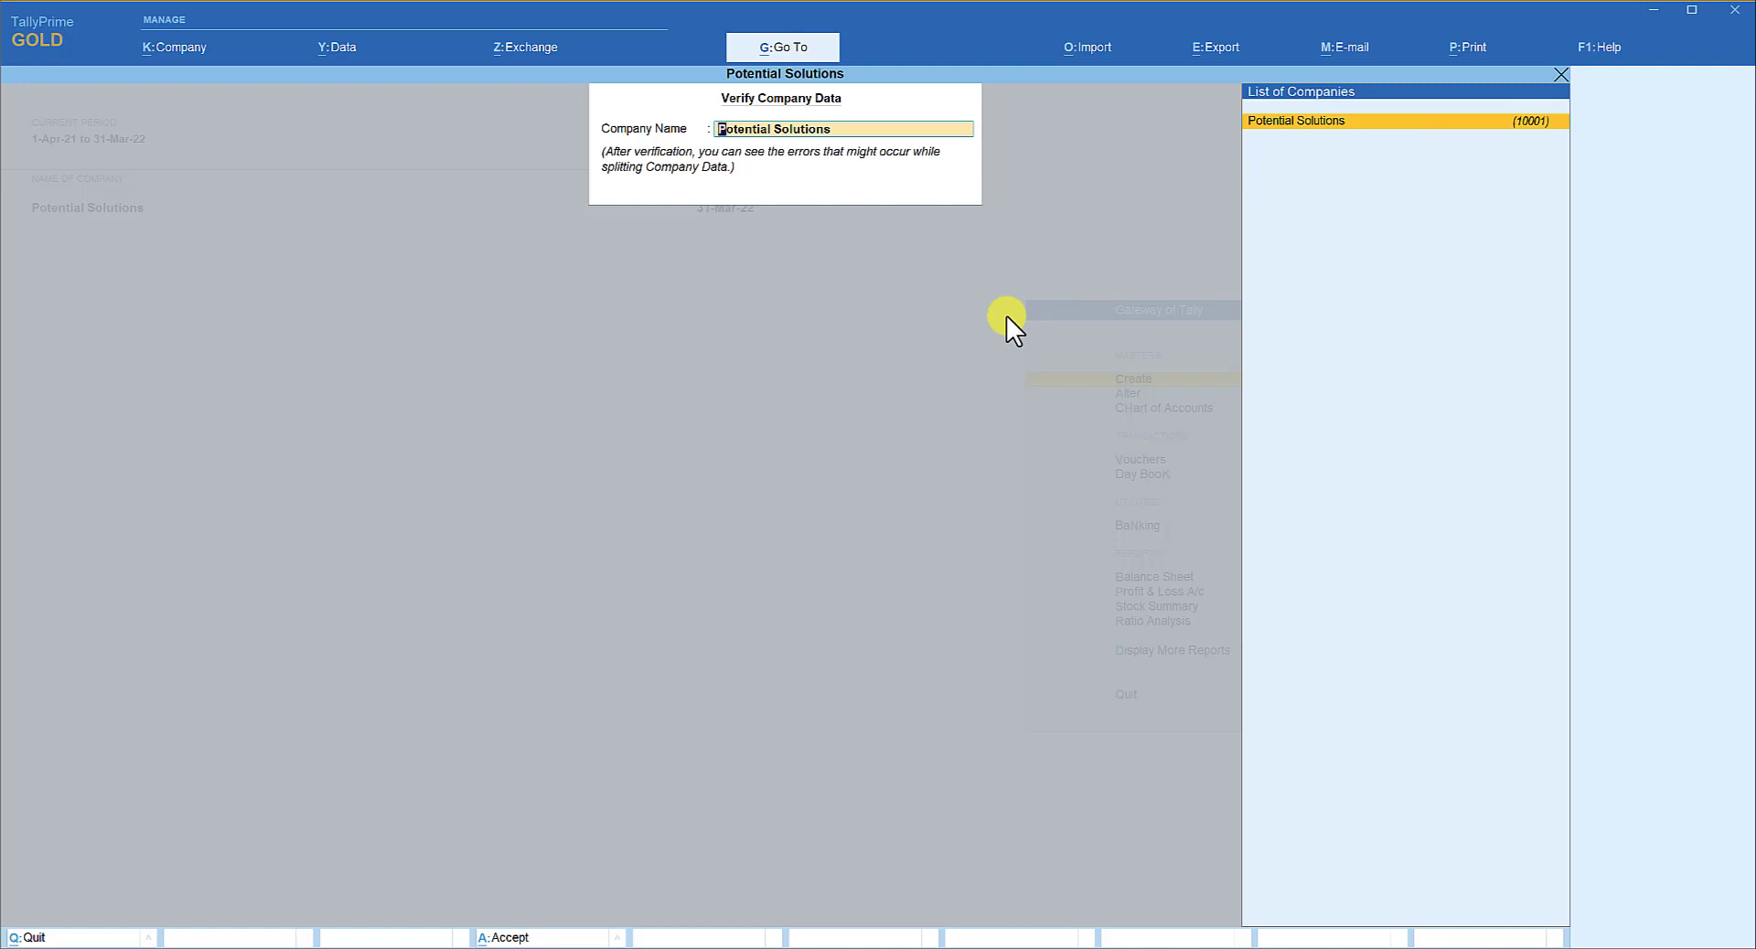
pyautogui.press('Return')
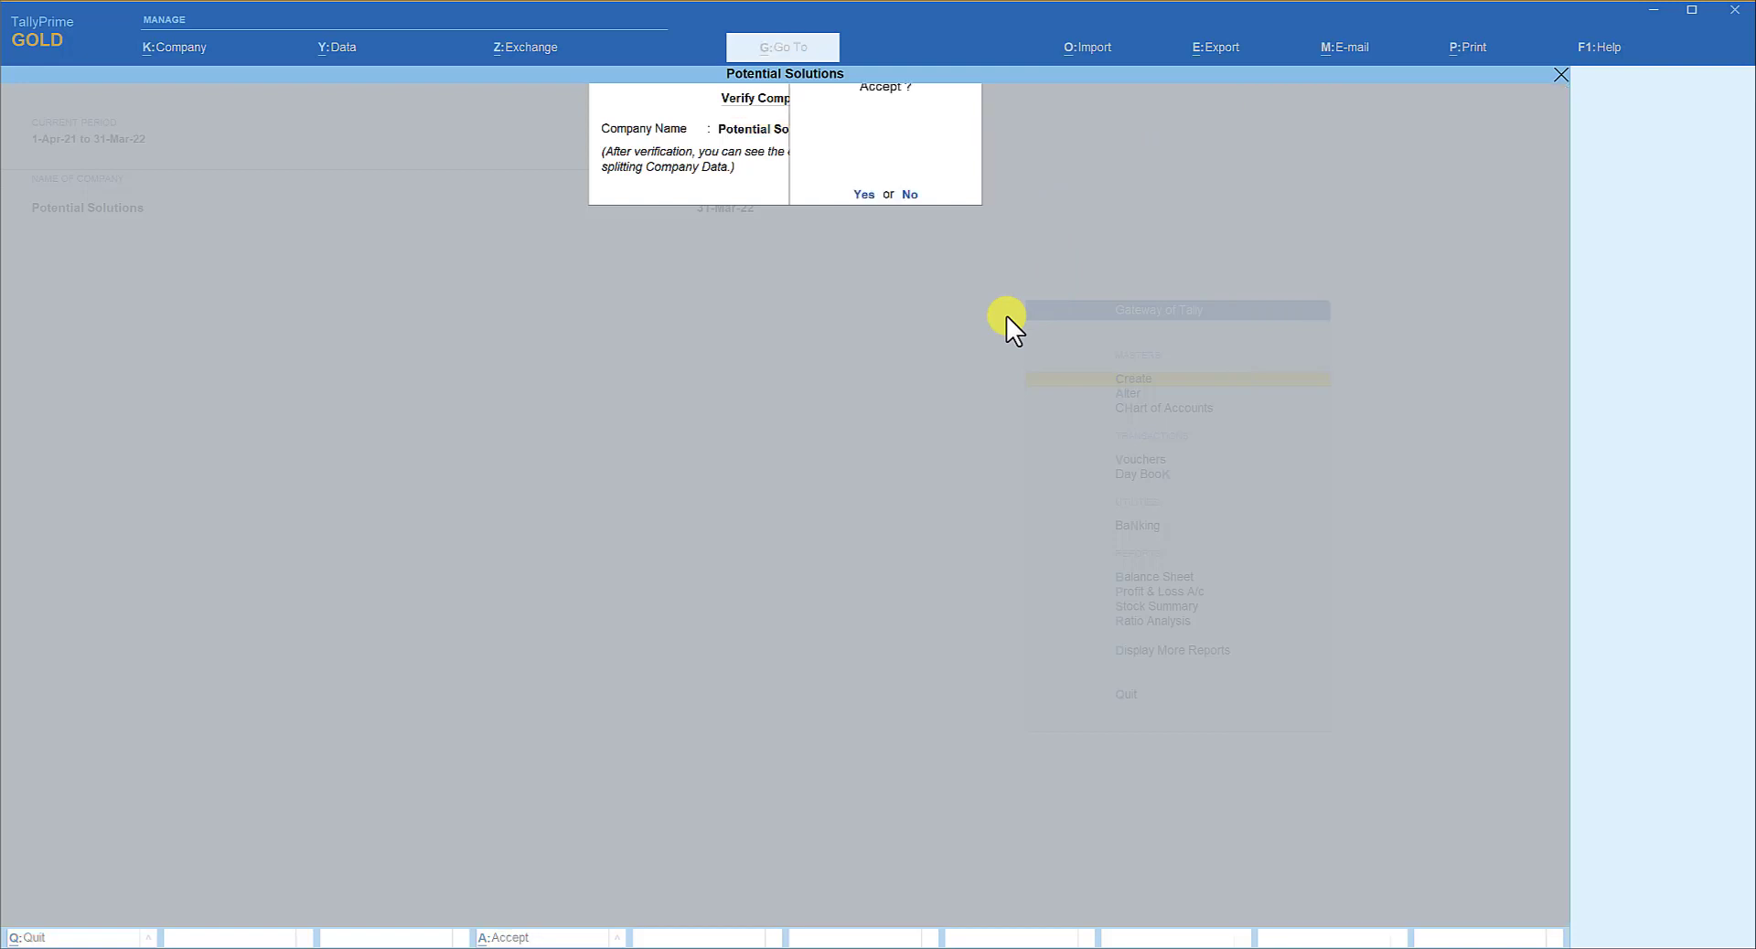
pyautogui.press('Return')
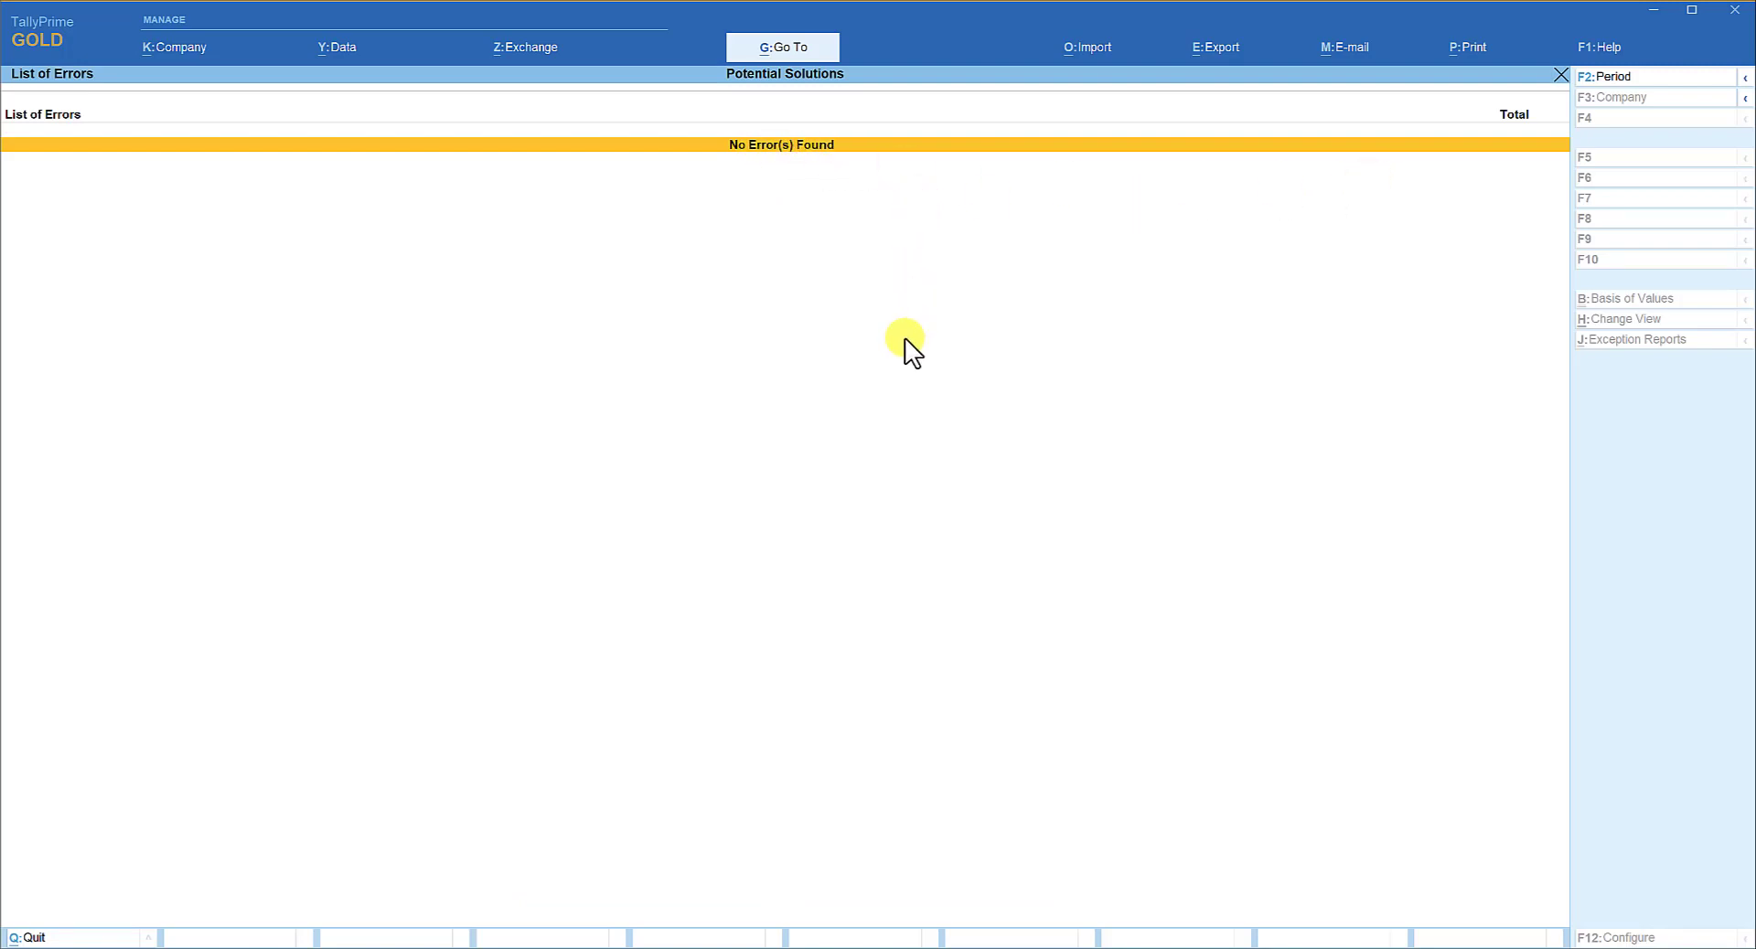
pyautogui.press('Escape')
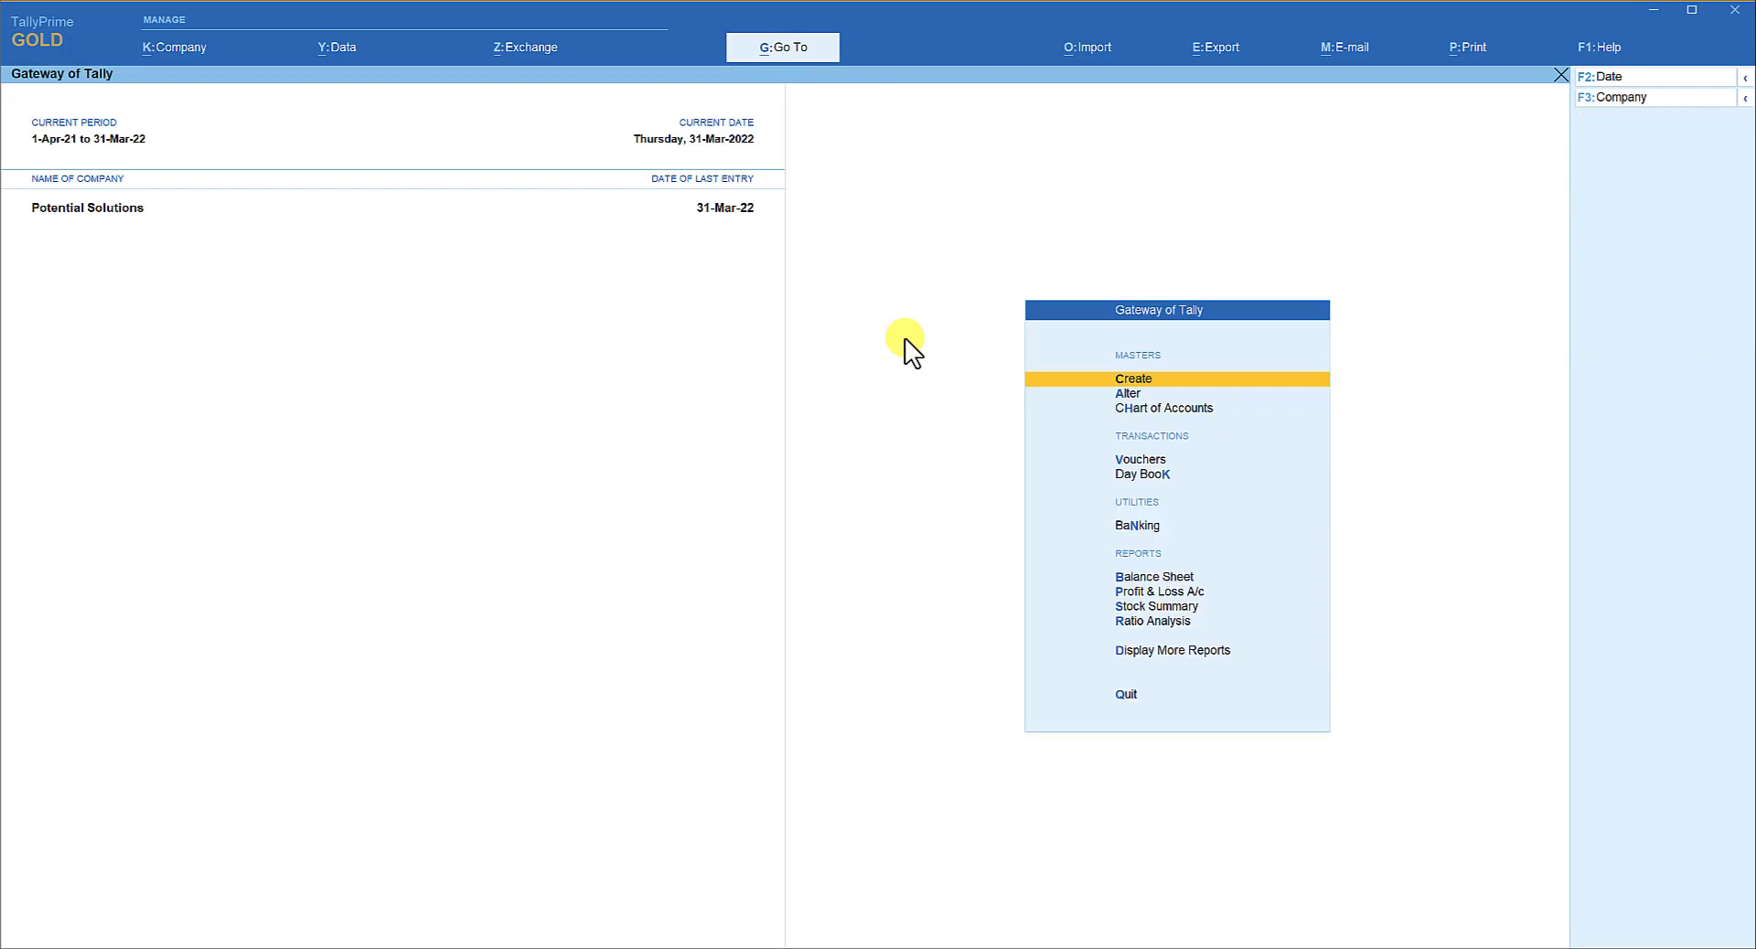
pyautogui.click(349, 47)
pyautogui.press('Down')
pyautogui.press('Down')
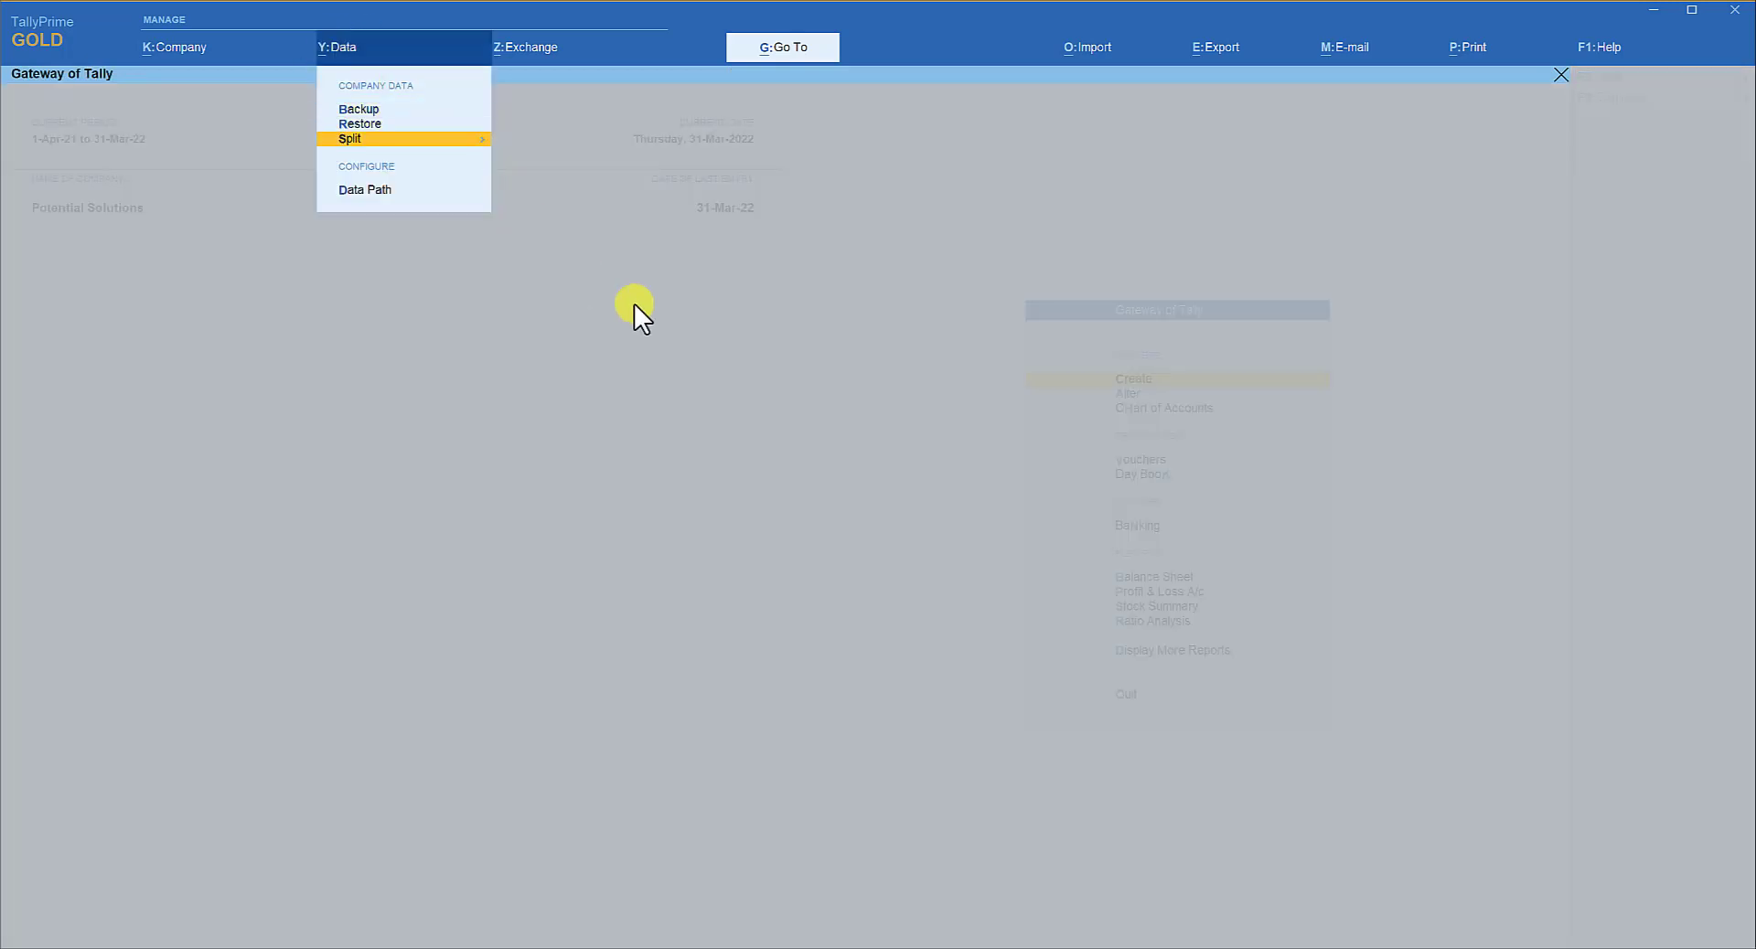
pyautogui.press('Return')
pyautogui.press('Down')
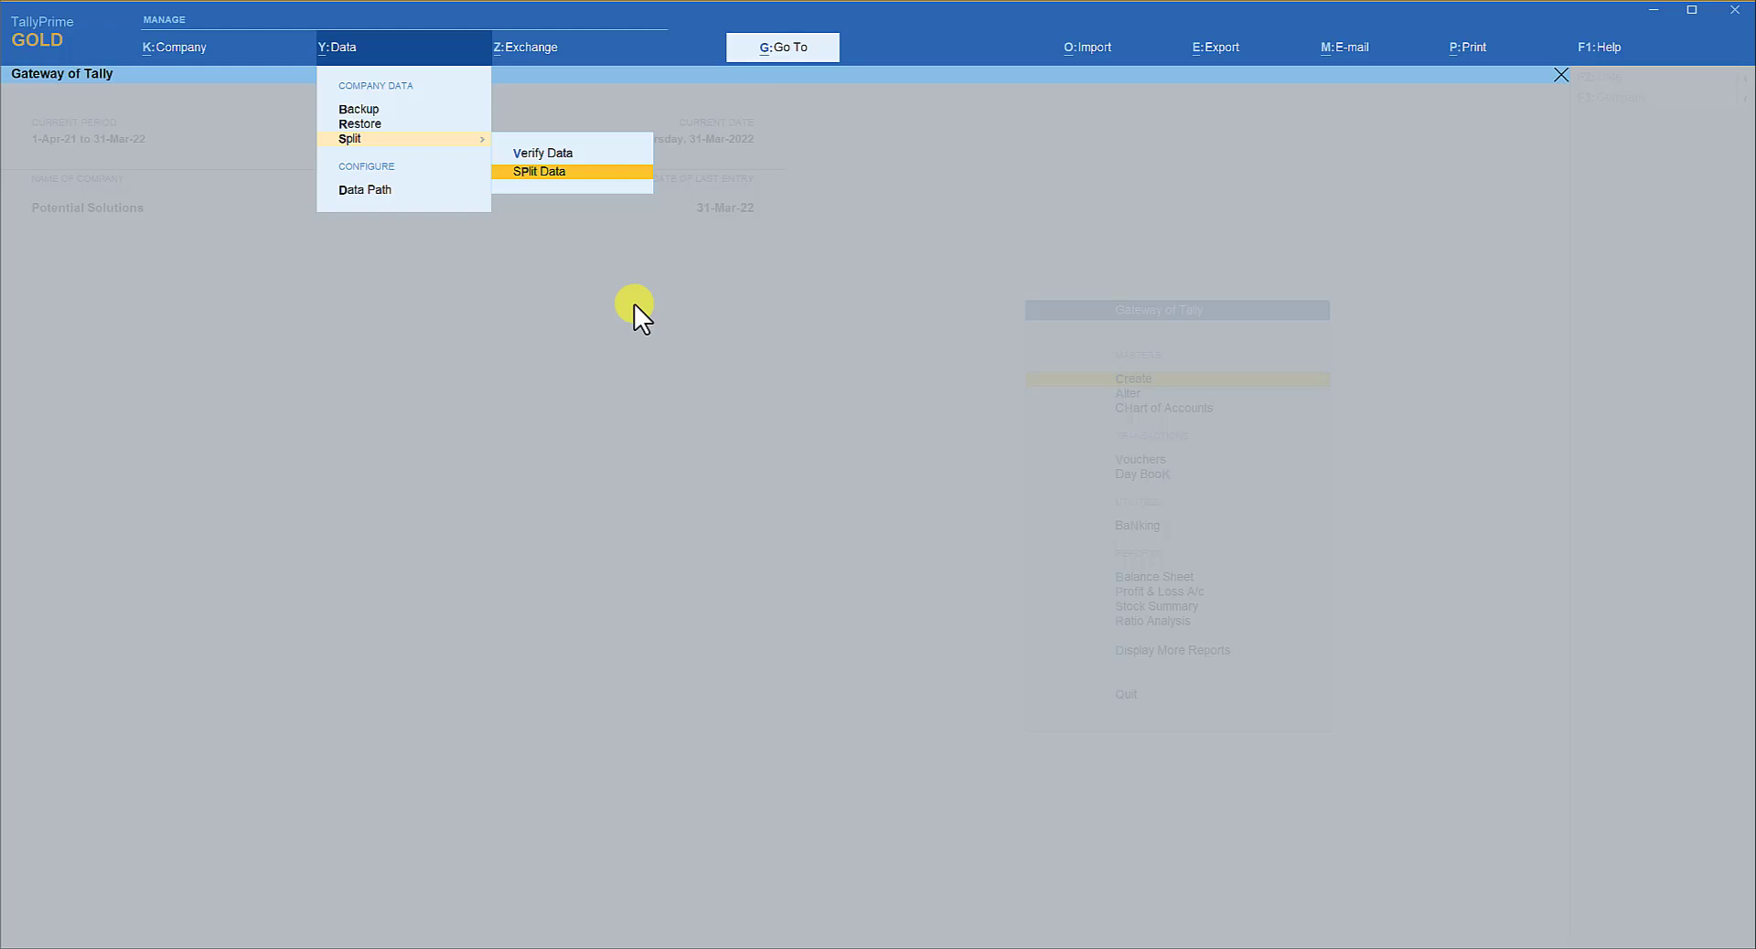
pyautogui.press('Escape')
pyautogui.press('Escape')
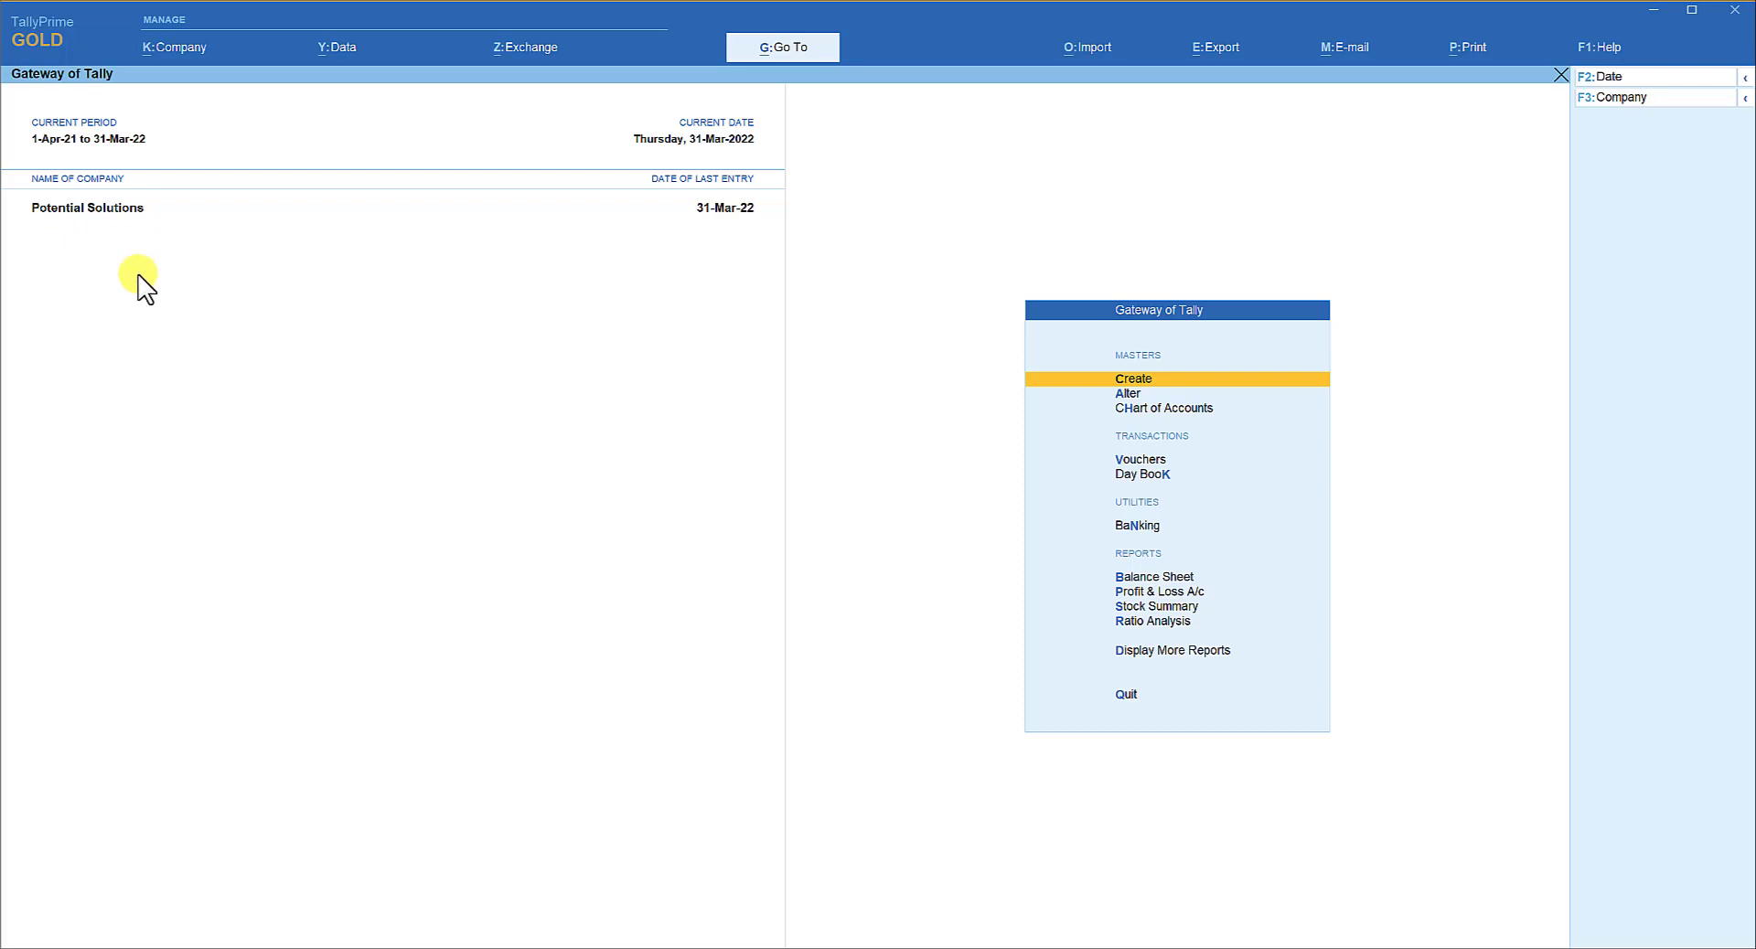
# Start splitting the Potential Solutions company data and set the split date to 1-Apr-22, declining acceptance to review the form.
pyautogui.click(346, 50)
pyautogui.press('Down')
pyautogui.press('Down')
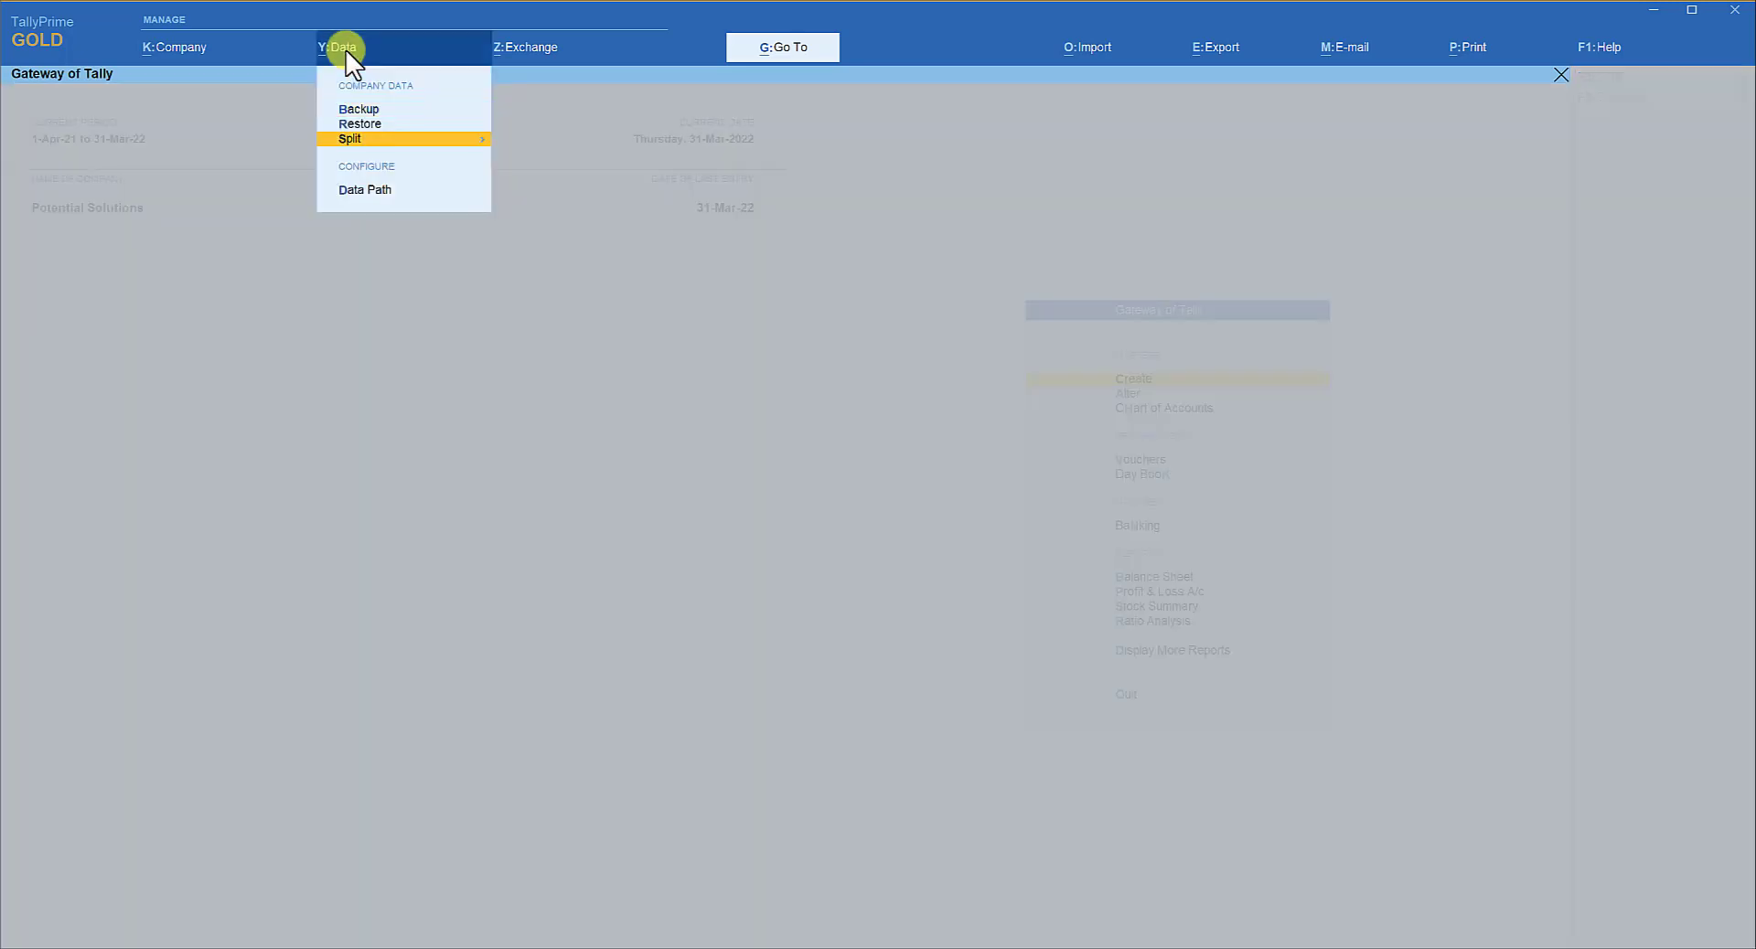
pyautogui.press('Return')
pyautogui.press('Down')
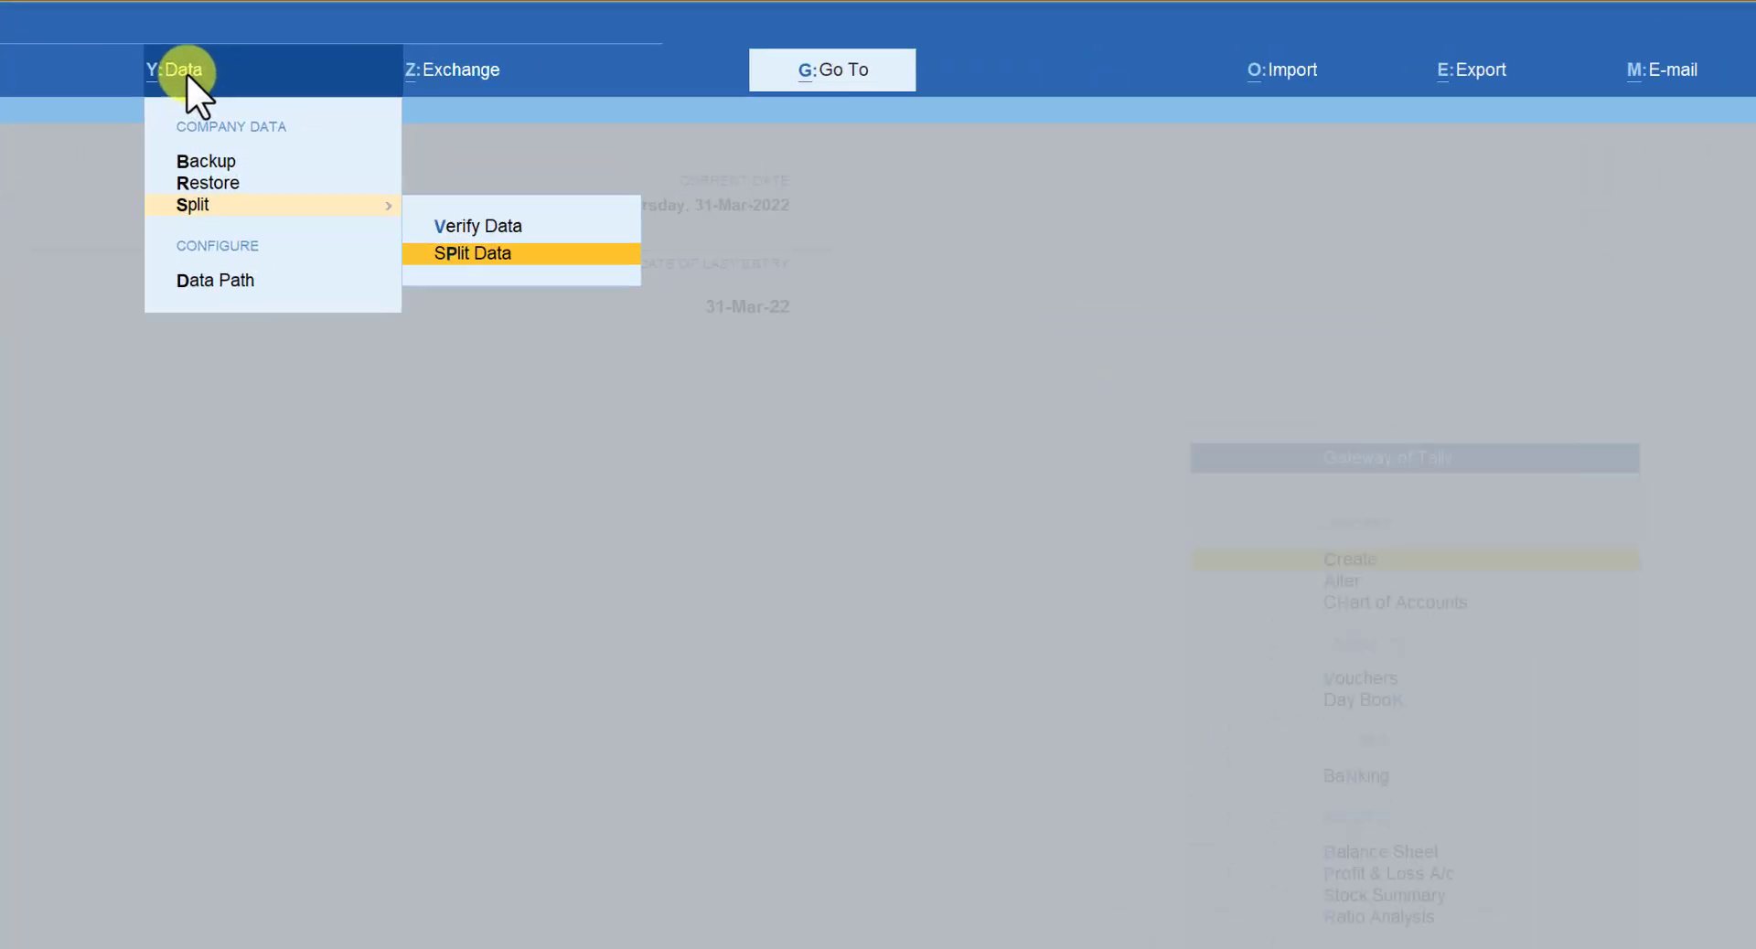
pyautogui.press('Return')
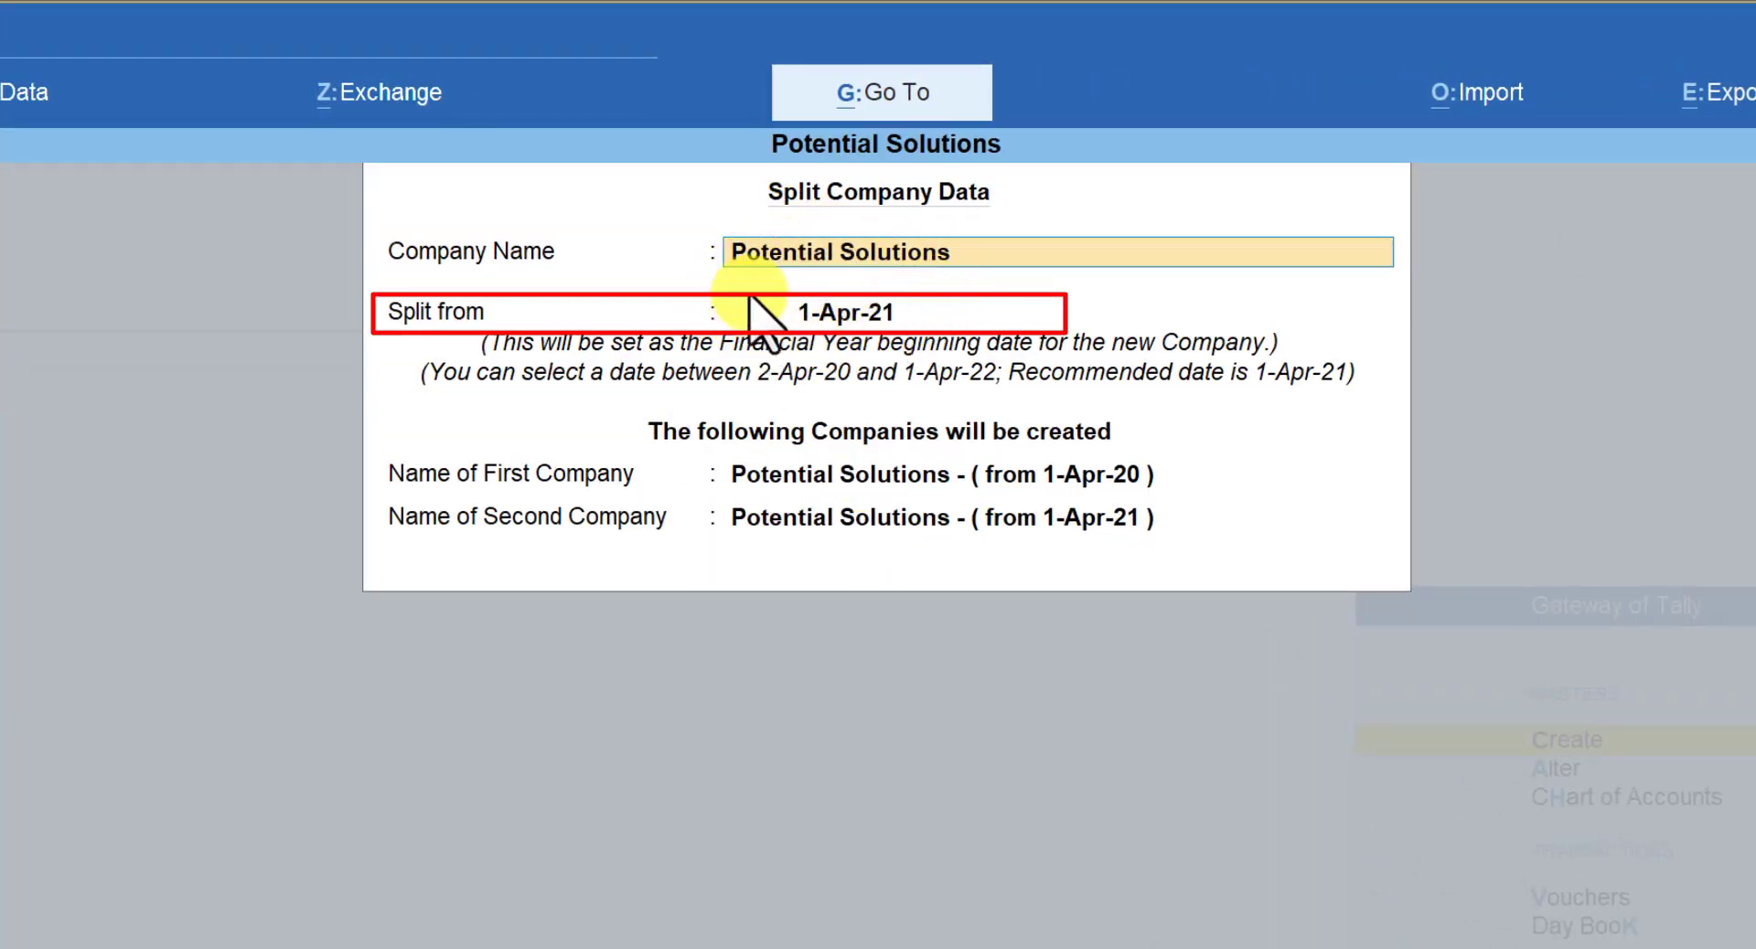
pyautogui.press('Return')
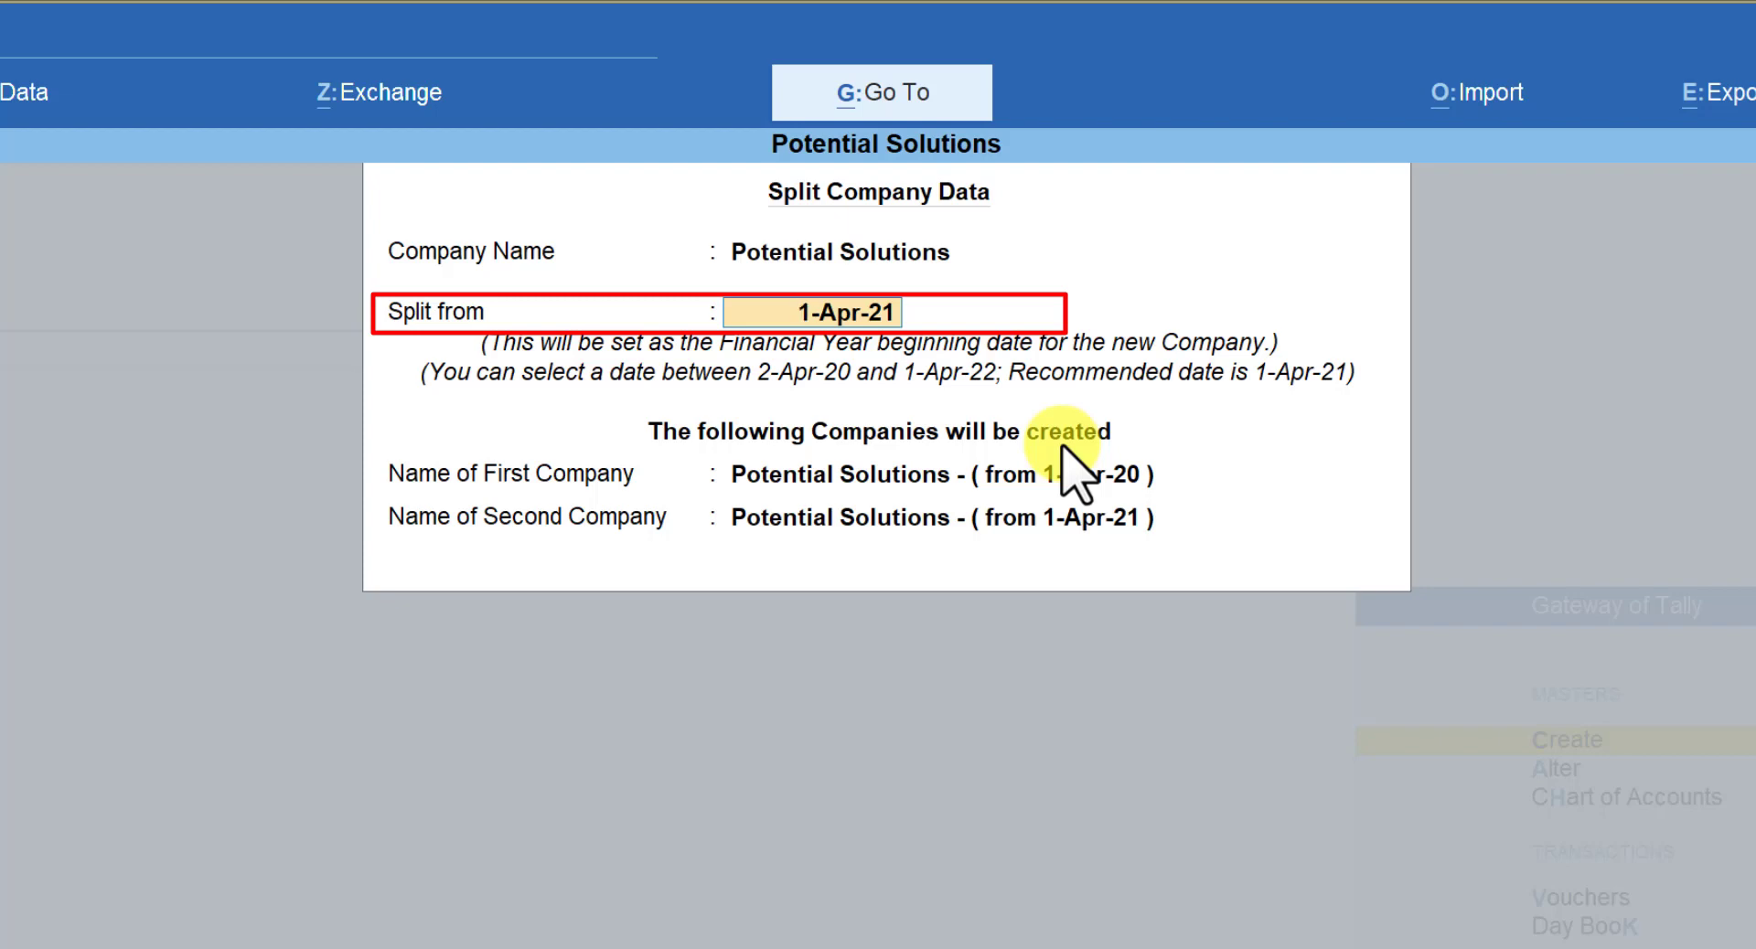
pyautogui.write('1-4-22')
pyautogui.press('Return')
pyautogui.press('n')
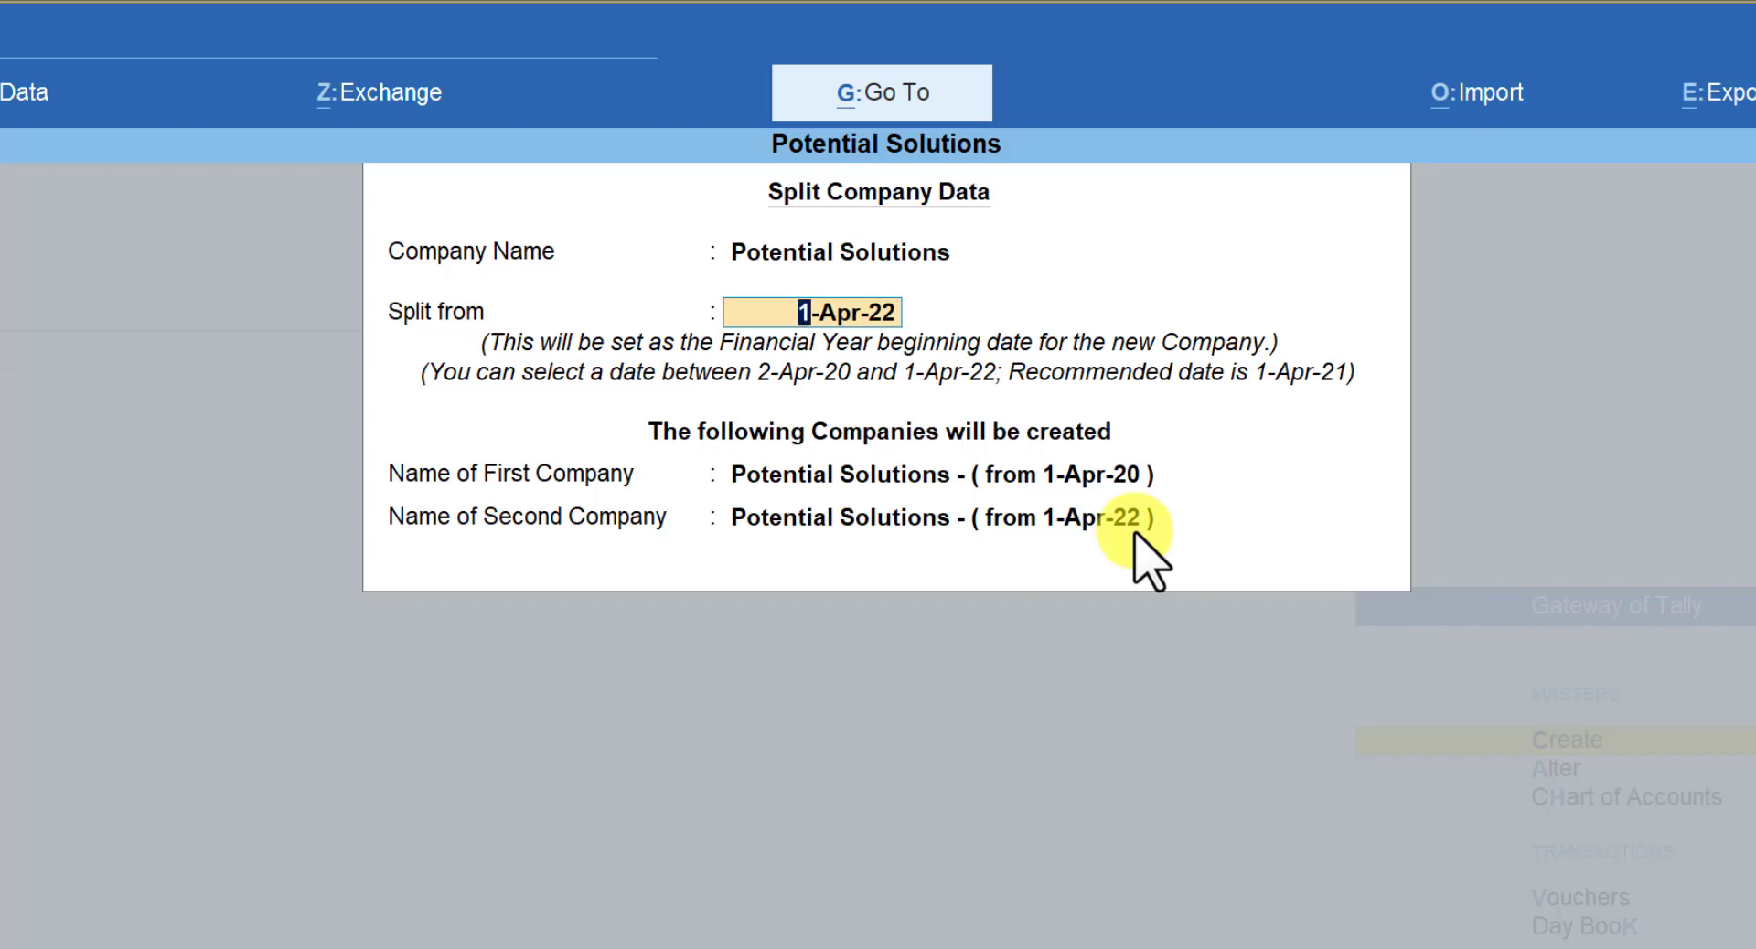
# Accept the split settings and confirm splitting the company data into two companies.
pyautogui.press('Return')
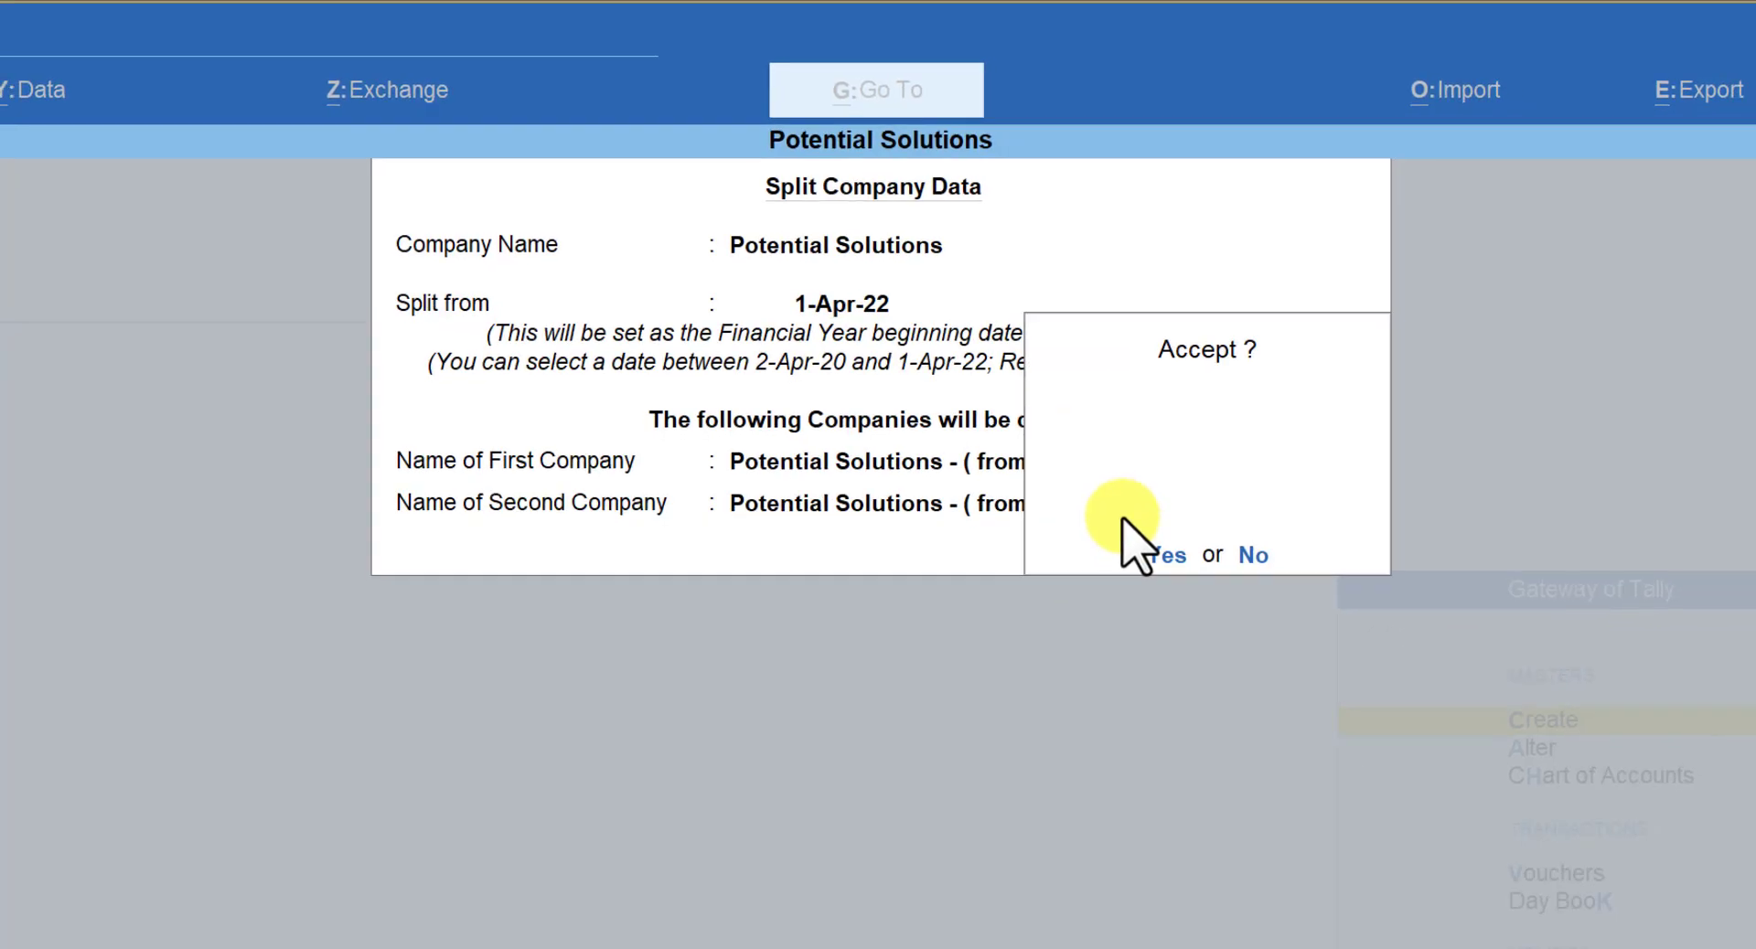
pyautogui.press('Return')
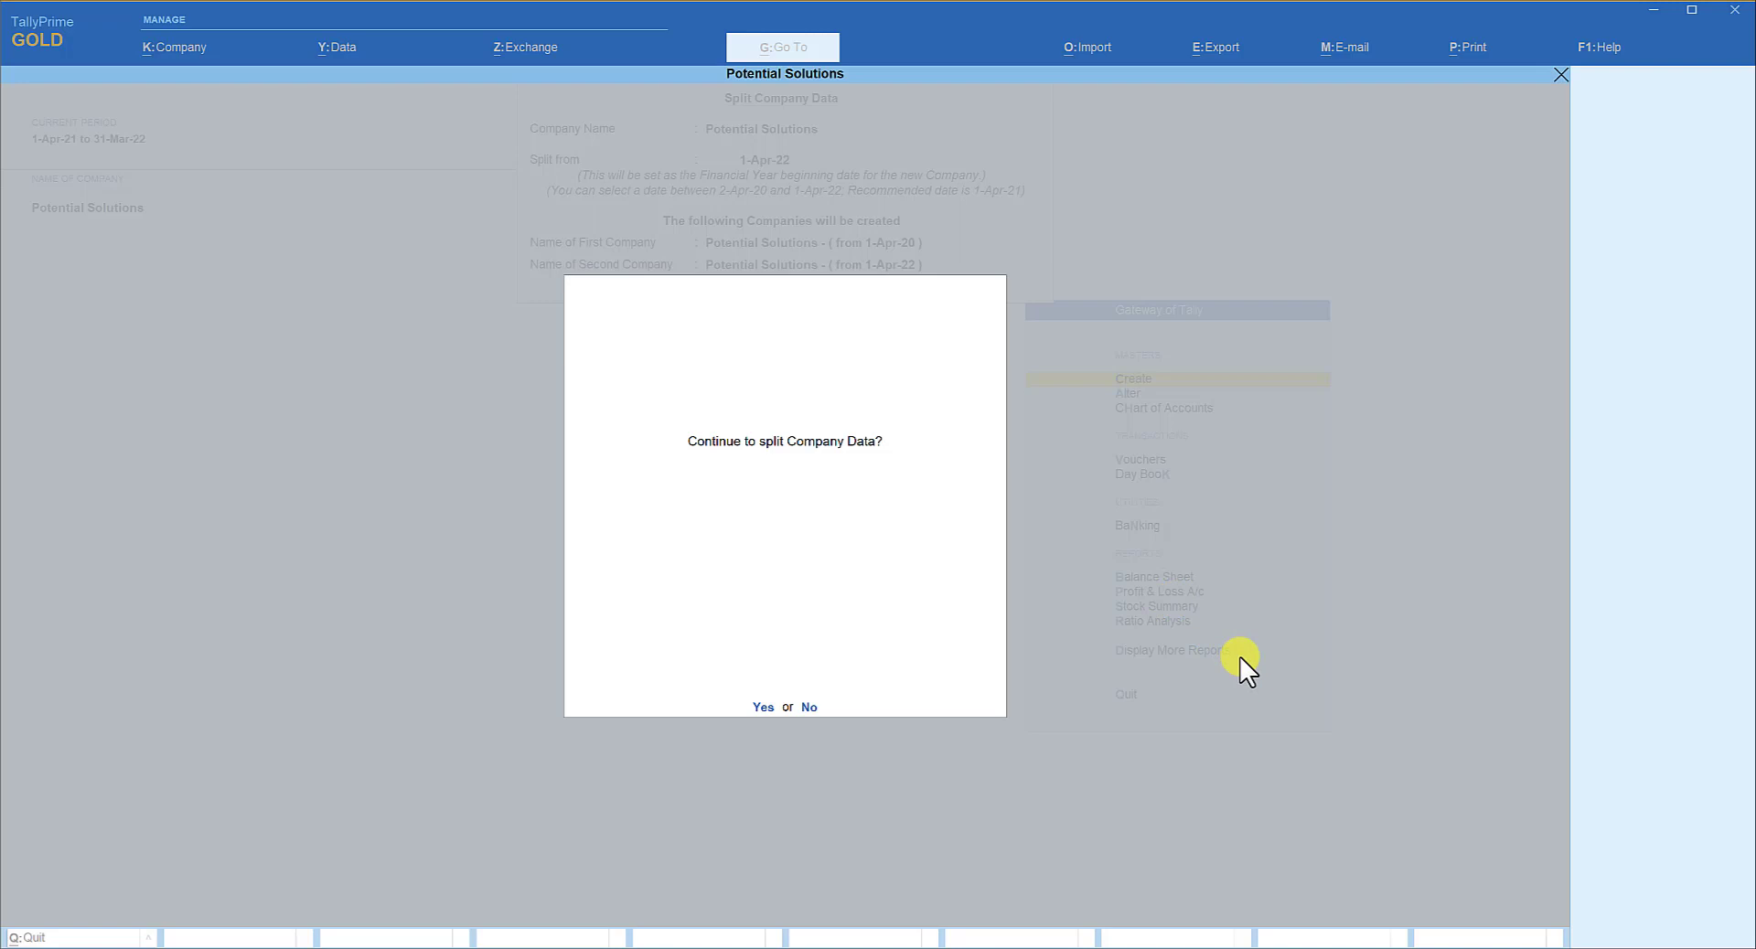
pyautogui.press('Return')
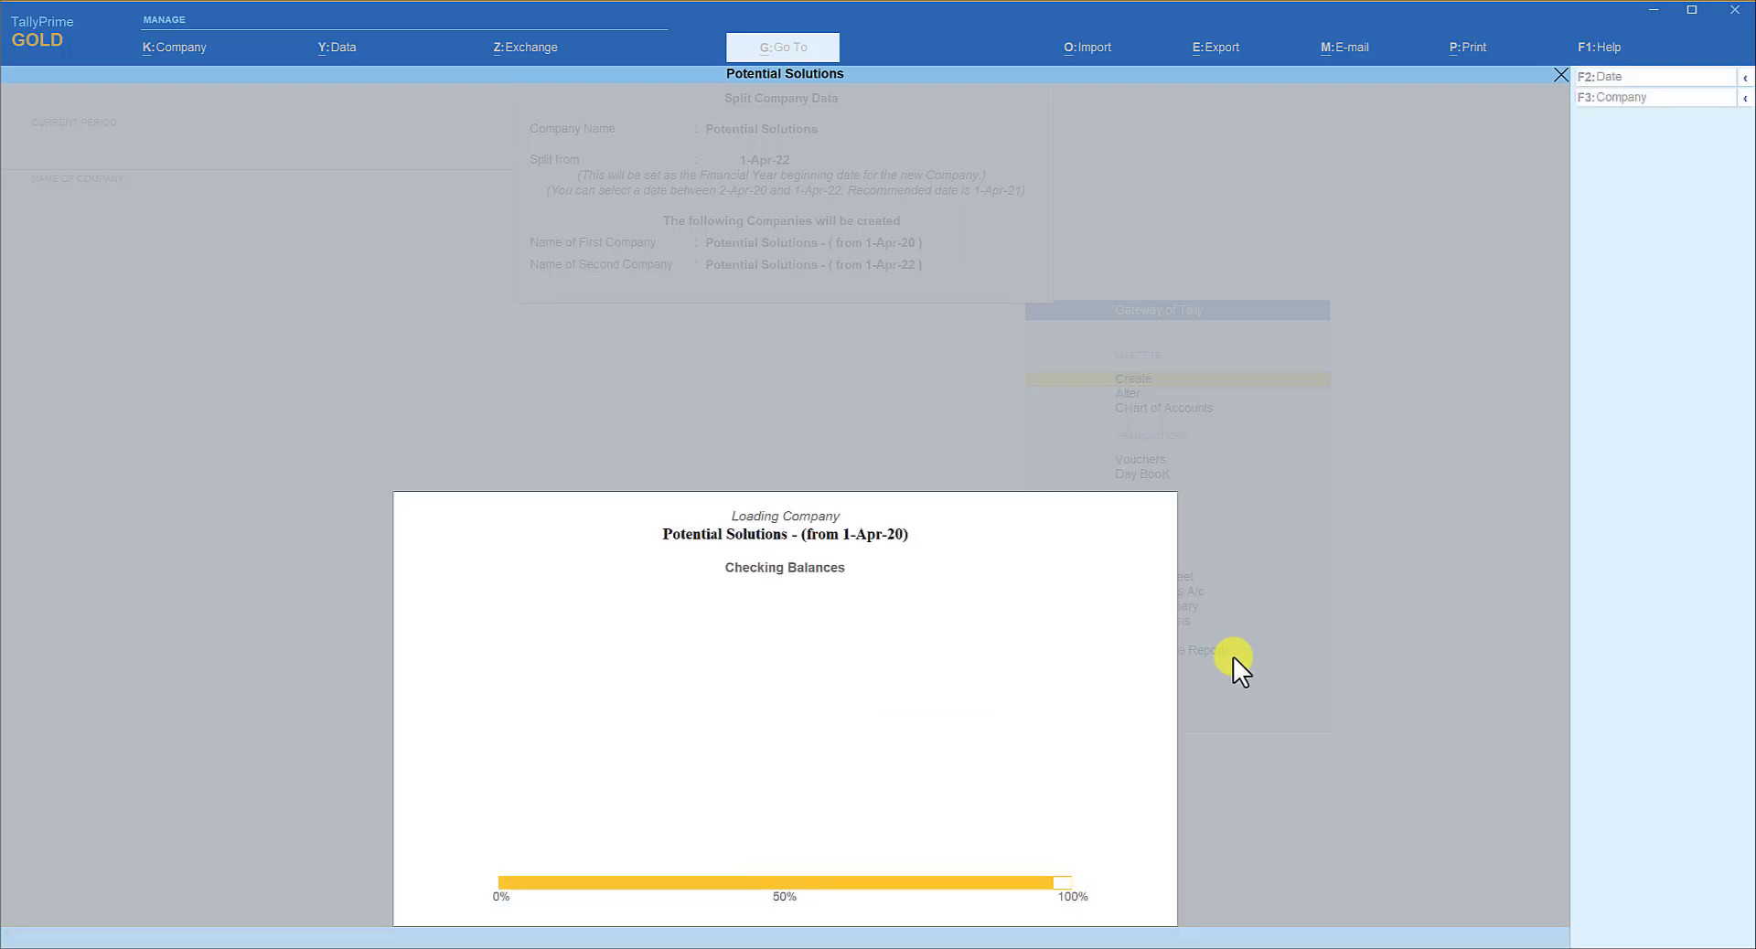